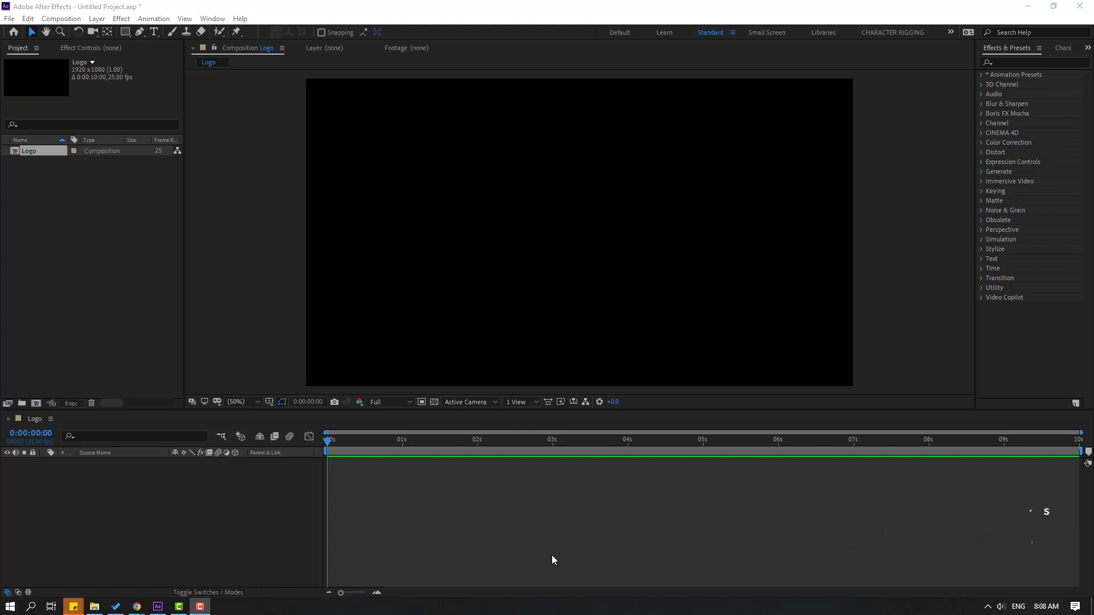
Create a black 1920 × 1080 px solid layer named BG in the Logo composition
right_click(119, 494)
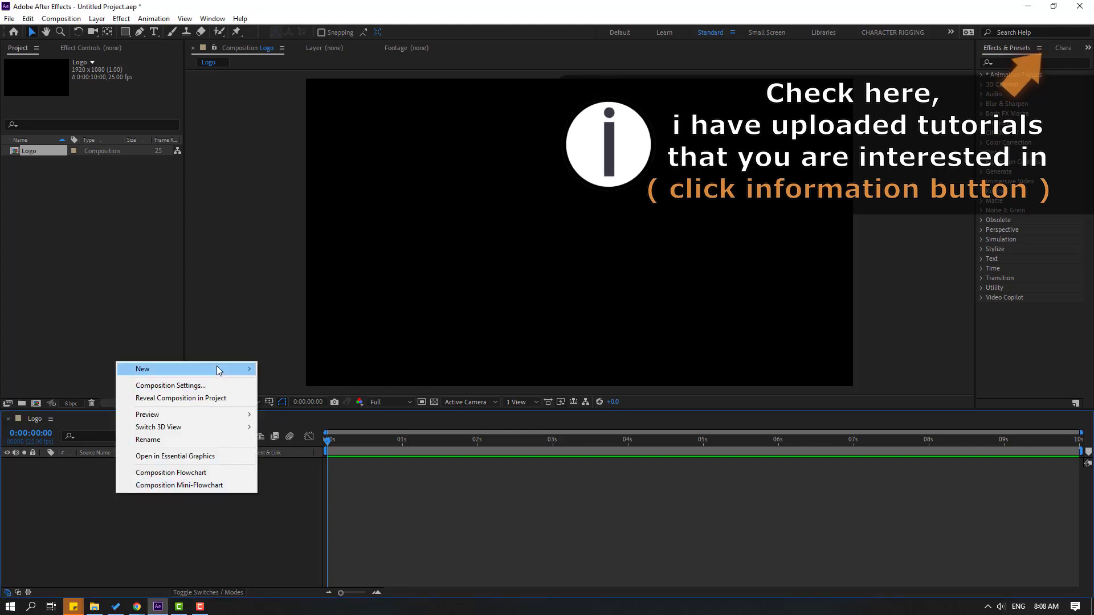
mouse_move(220, 369)
click(306, 398)
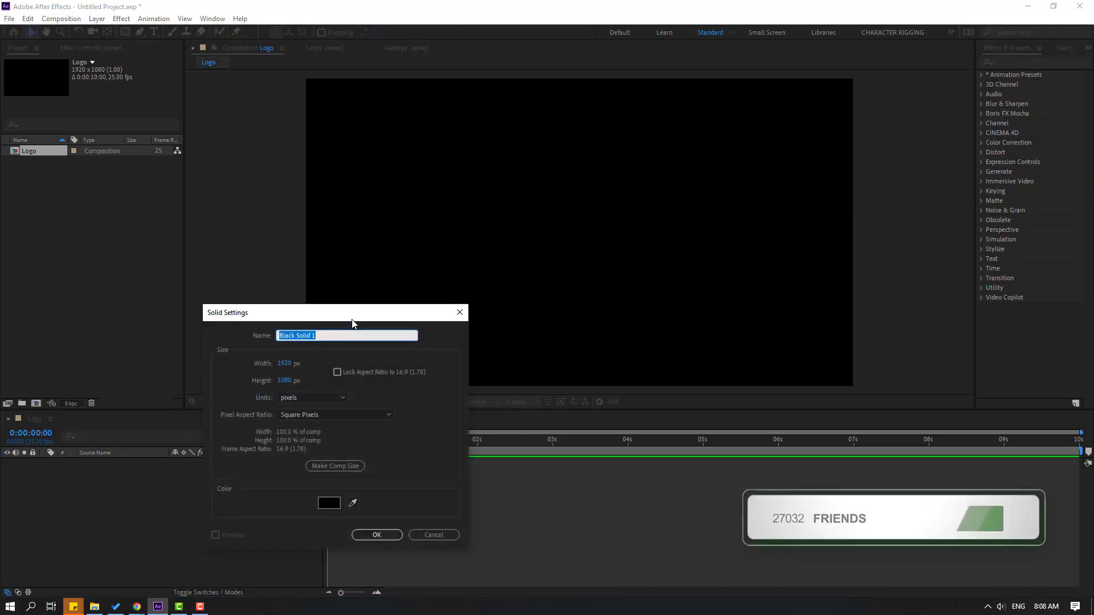
drag(351, 318, 398, 310)
text(BG)
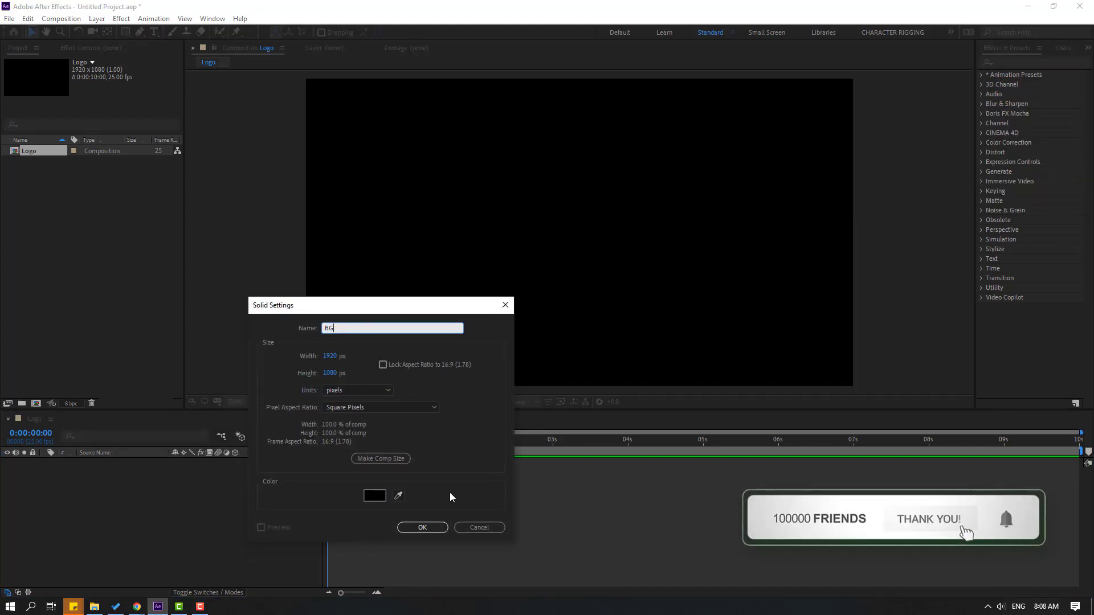
click(429, 530)
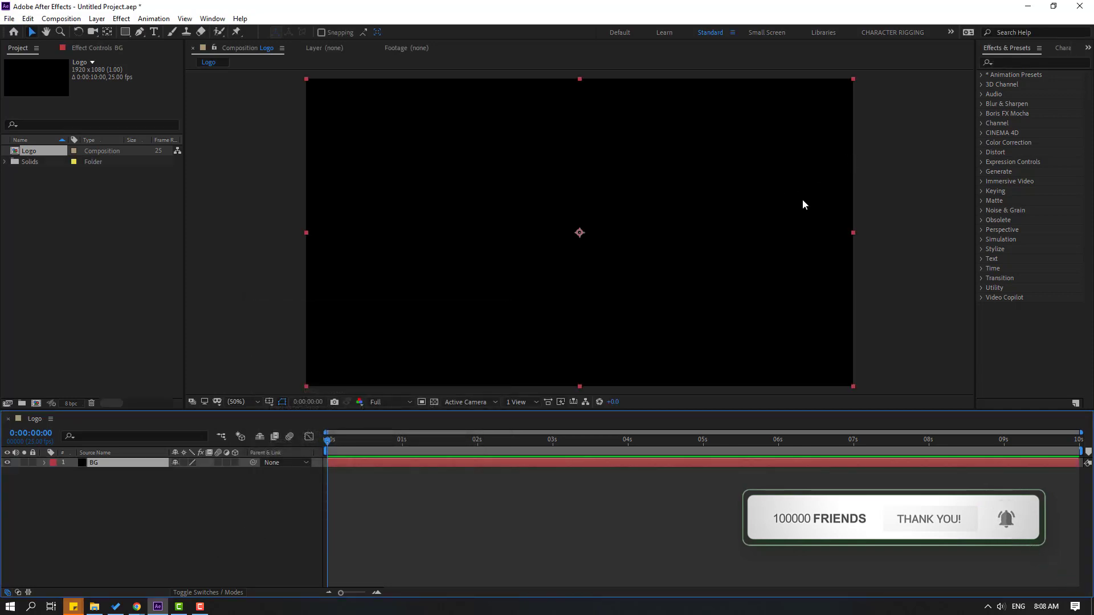
Find the Fill effect under Generate and apply it to the BG layer
click(1027, 63)
text(fill)
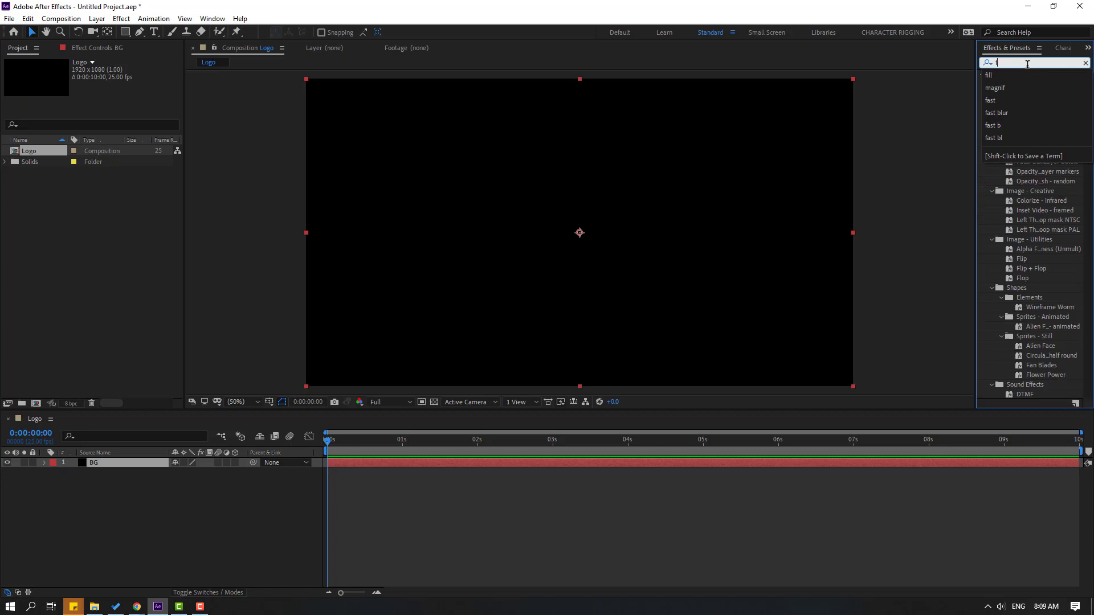
click(1021, 134)
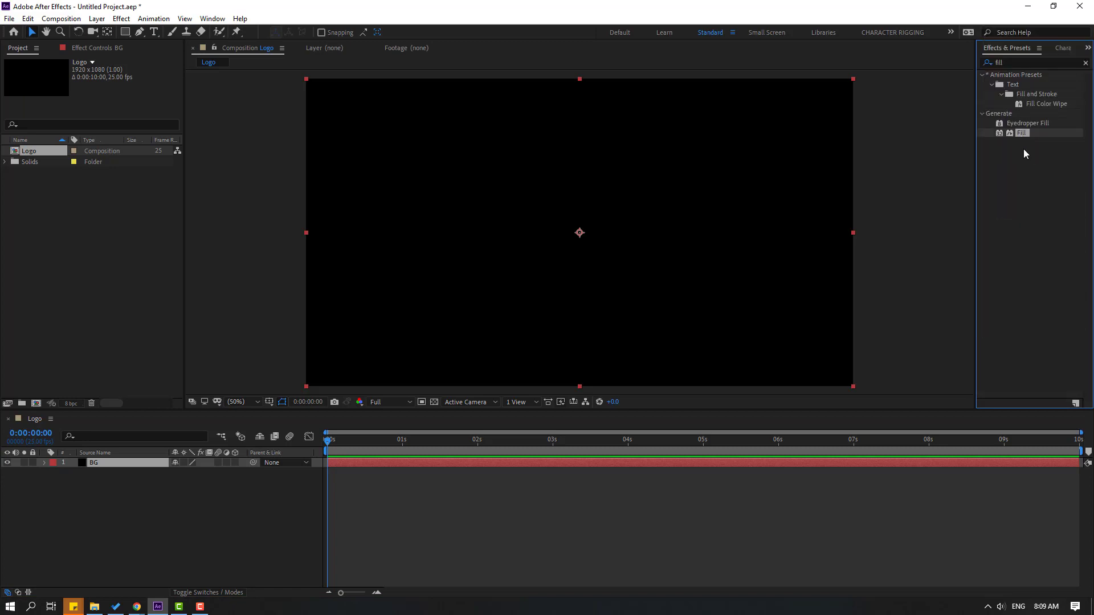
drag(1024, 142, 105, 473)
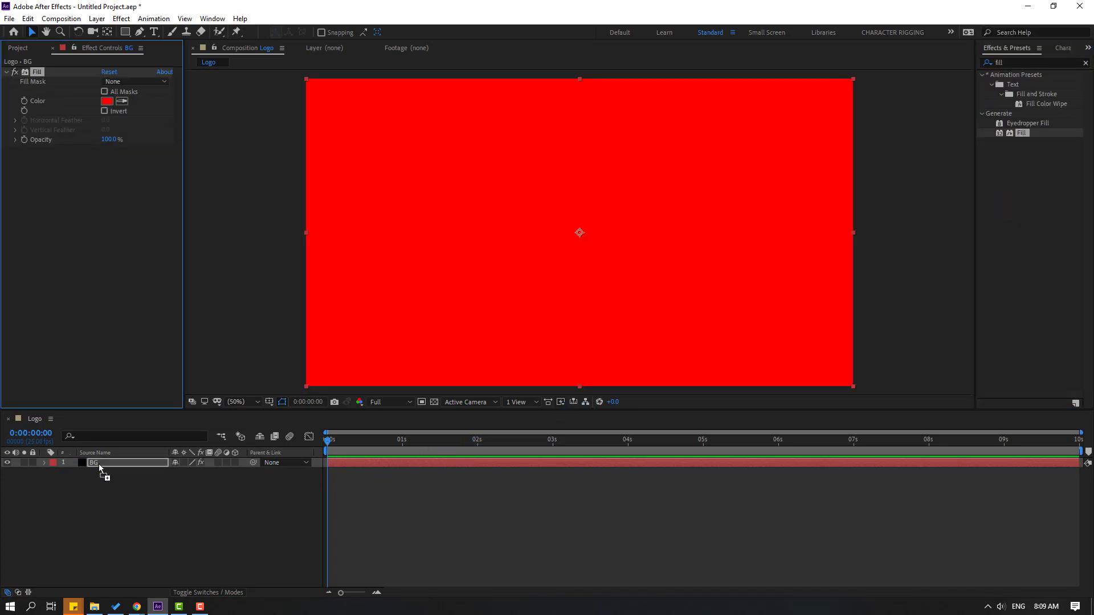
Set the BG layer's Fill colour to light grey E8E8E8 and lock the layer
click(107, 101)
drag(667, 355, 634, 351)
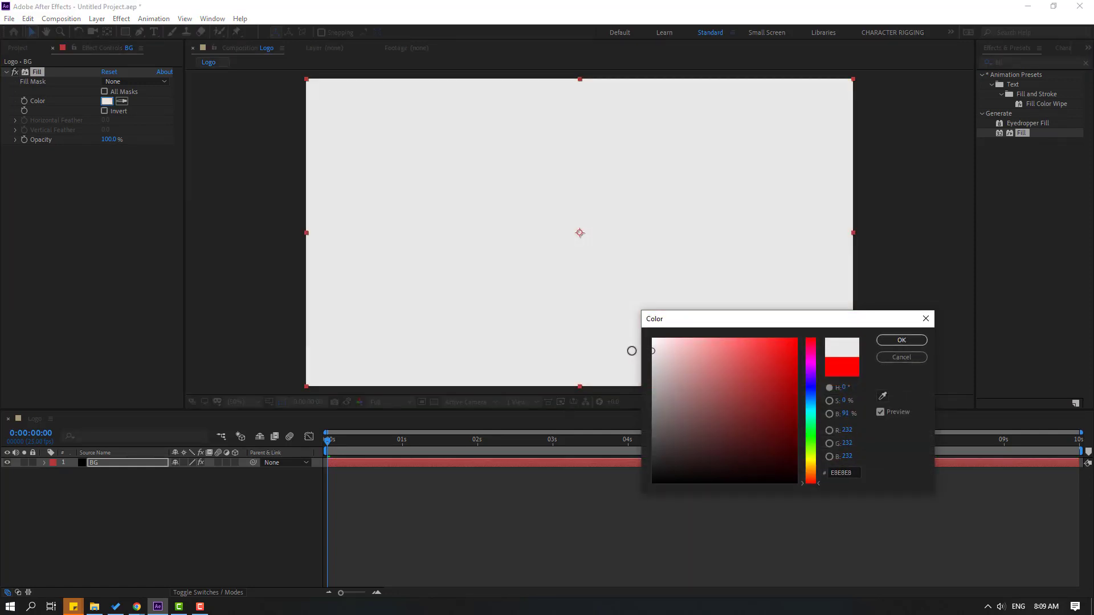
click(901, 340)
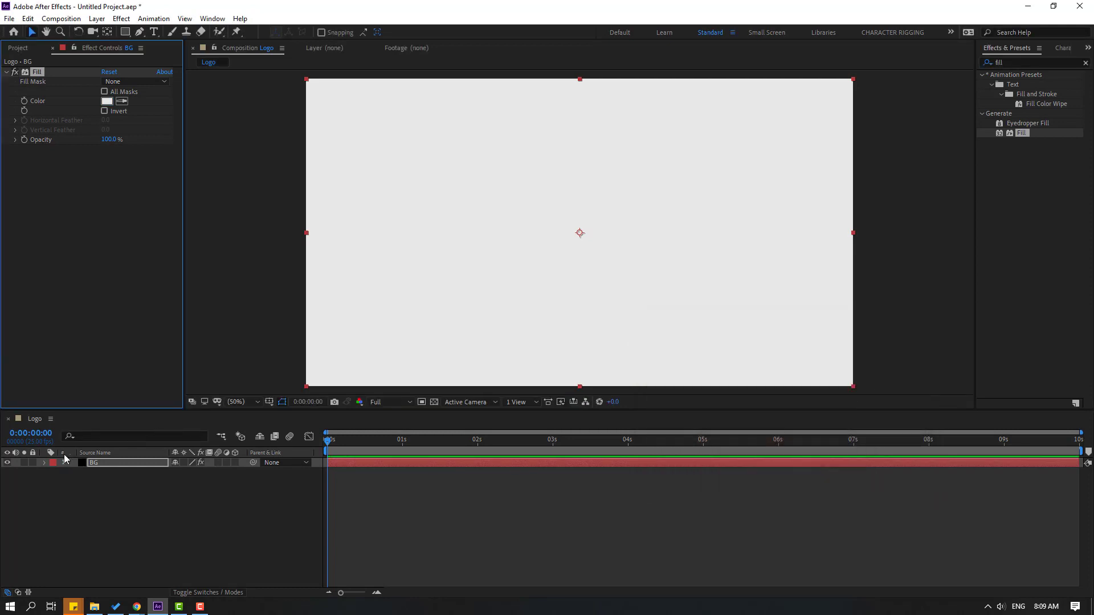
click(33, 463)
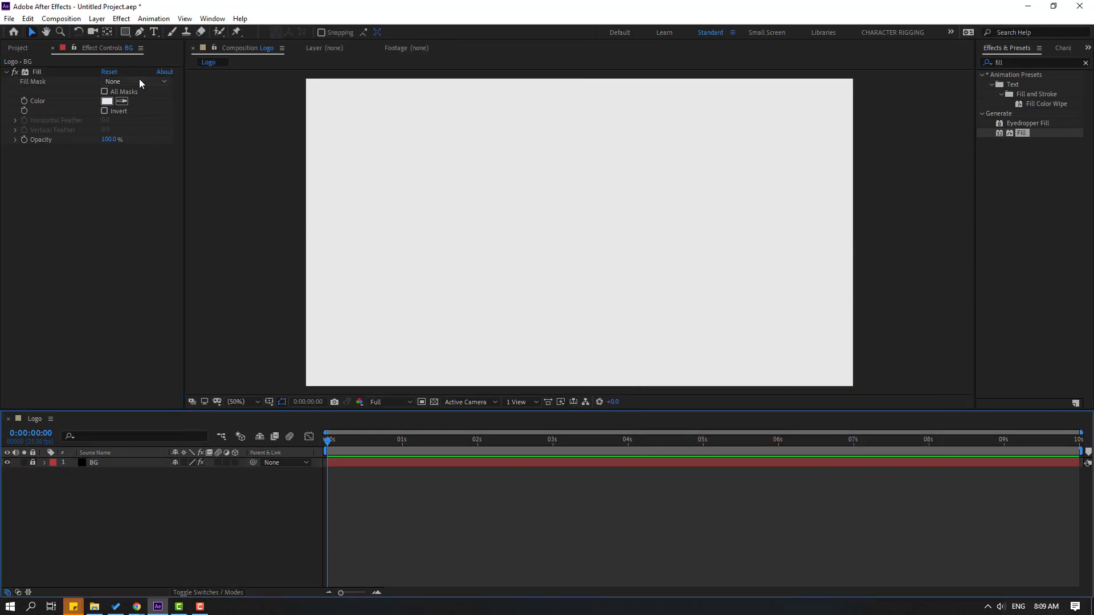
Draw an open six-point path with the Pen tool, from outside the frame's left edge, around the right half, to near the centre
click(137, 33)
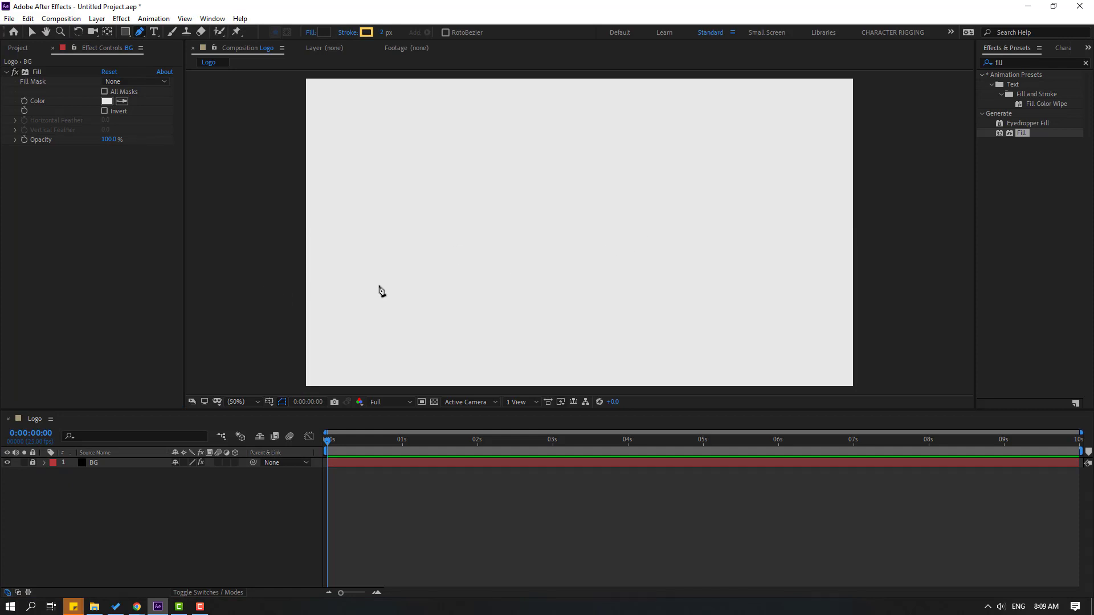
click(281, 287)
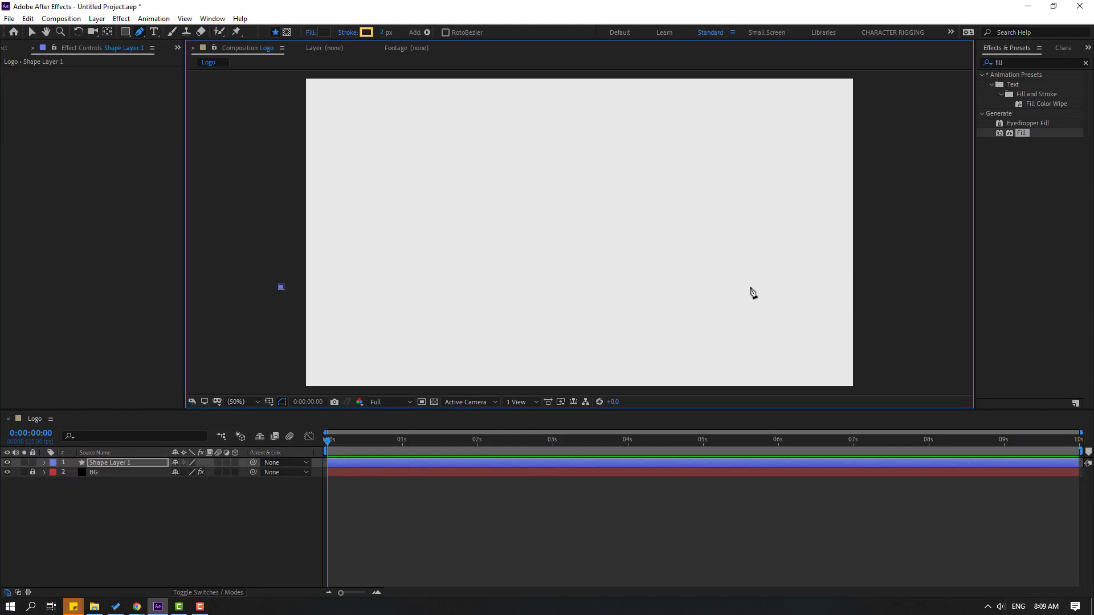
click(654, 285)
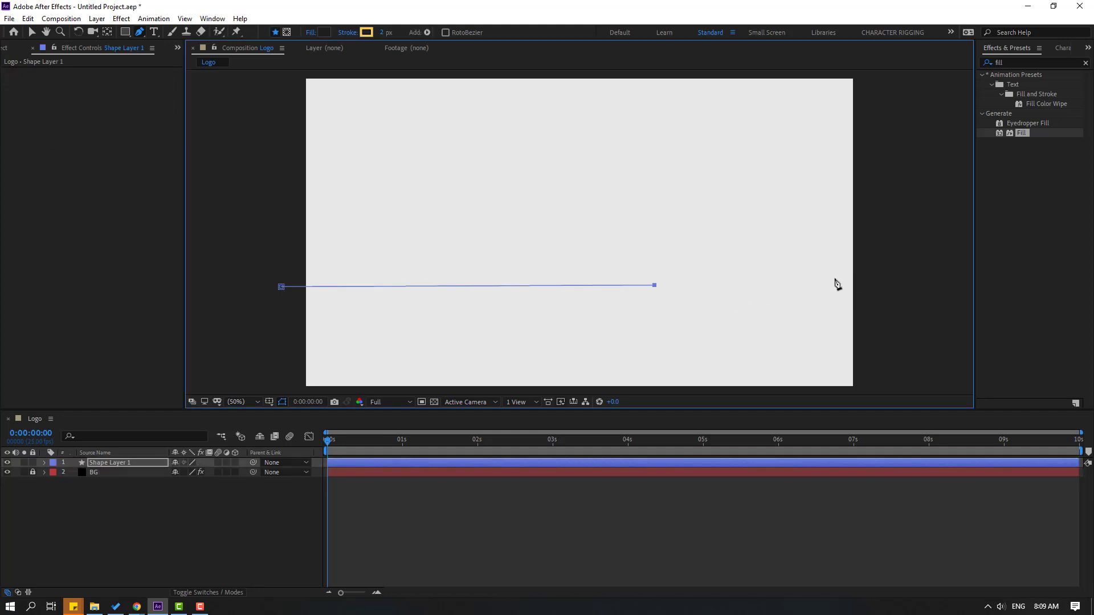
click(816, 279)
click(811, 140)
click(617, 113)
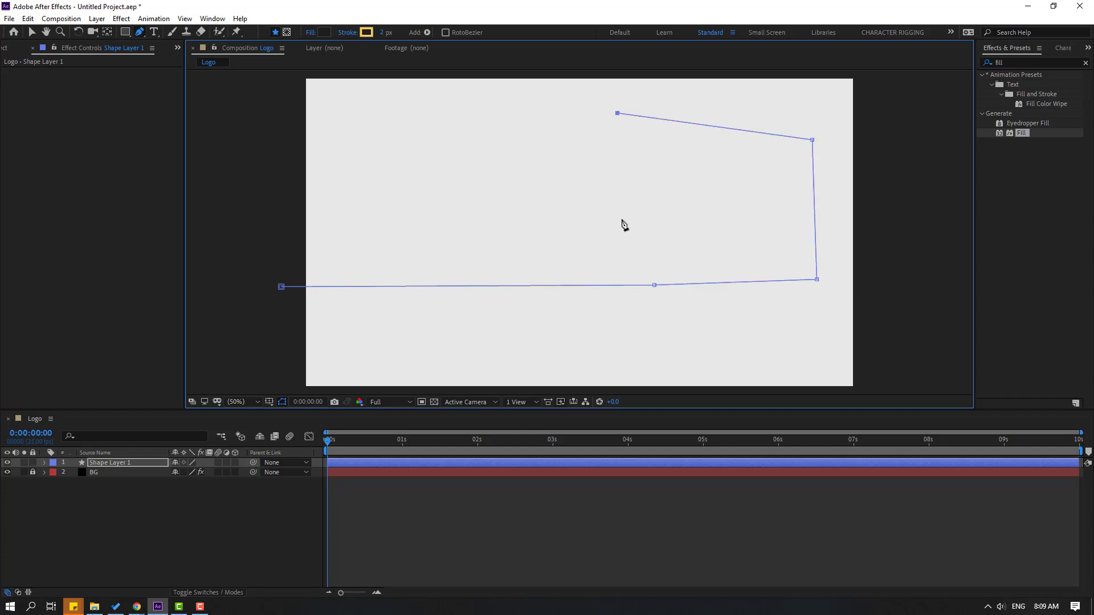
click(594, 260)
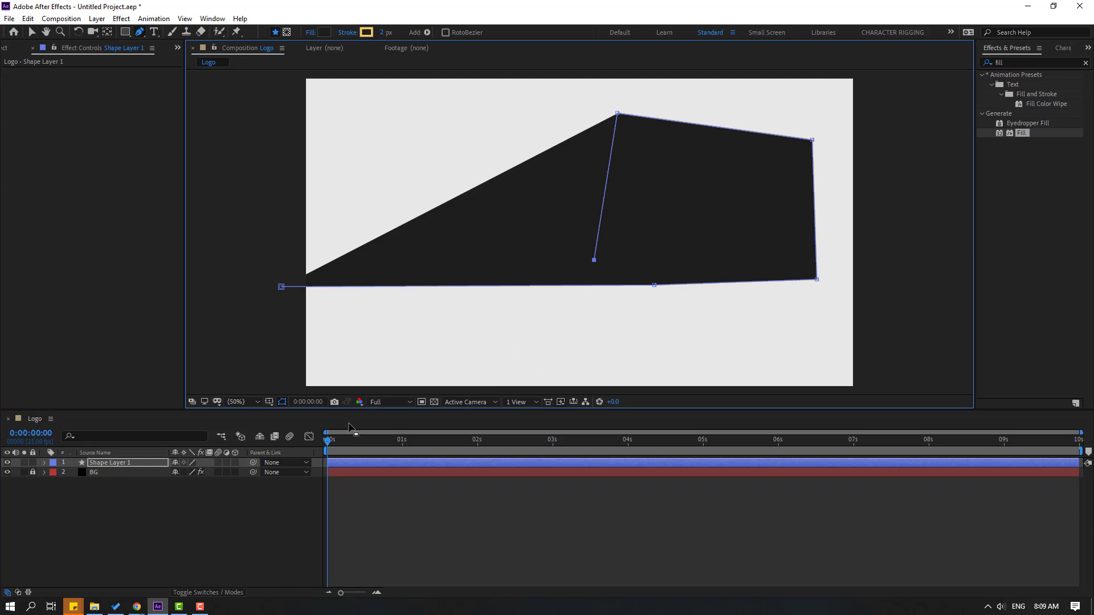
click(31, 32)
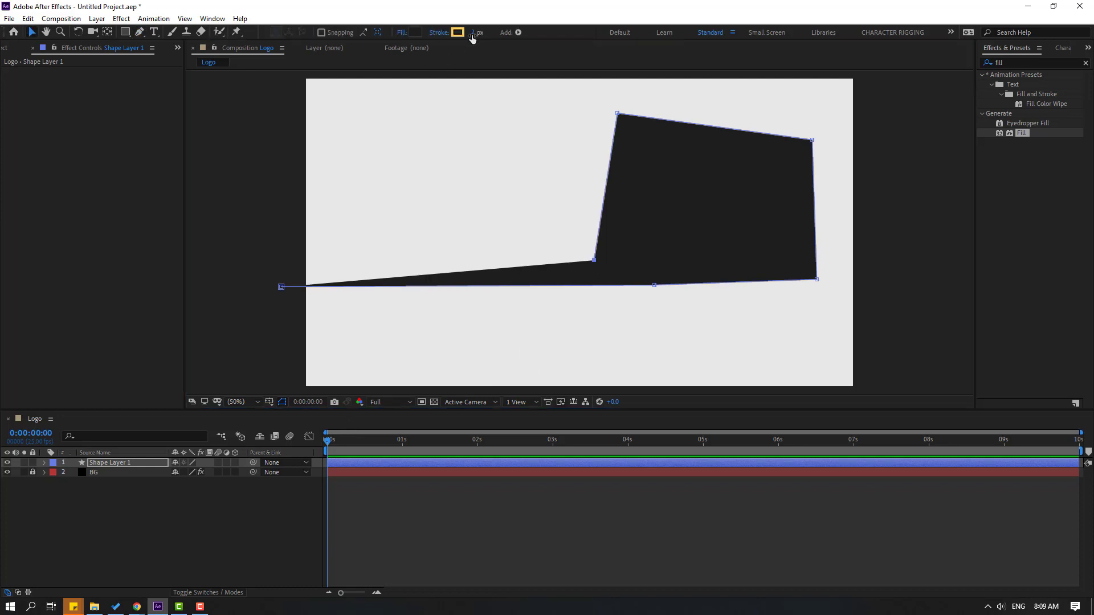
Set the path's fill to None and its stroke width to 20 px
click(401, 33)
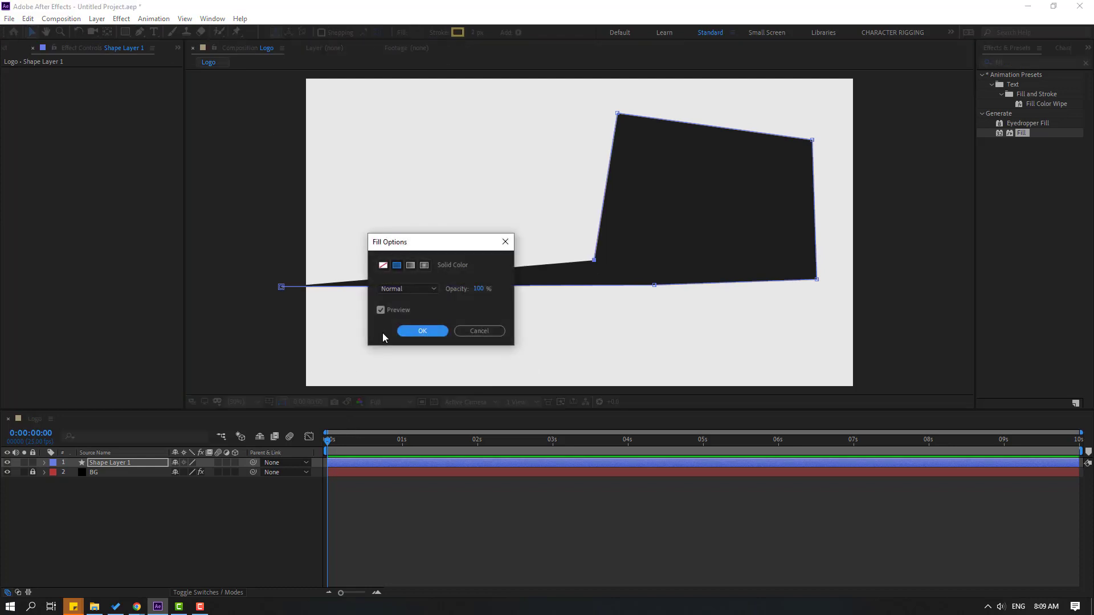
click(383, 266)
click(422, 331)
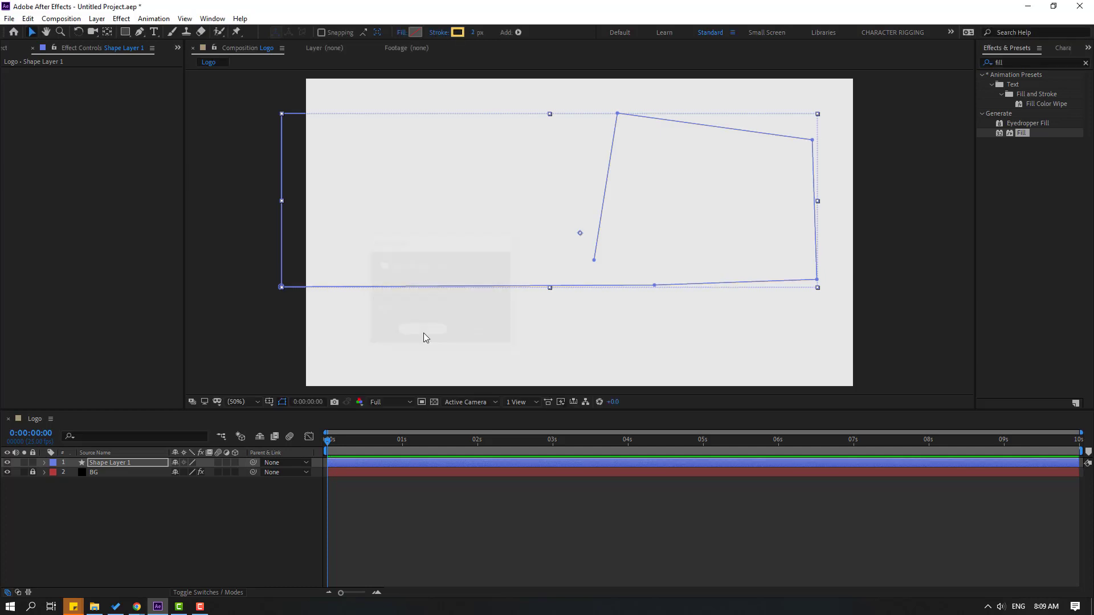
drag(473, 33, 489, 33)
Show the Title/Action Safe guides and reposition the path's vertices, placing its end point on the composition's centre mark
click(269, 402)
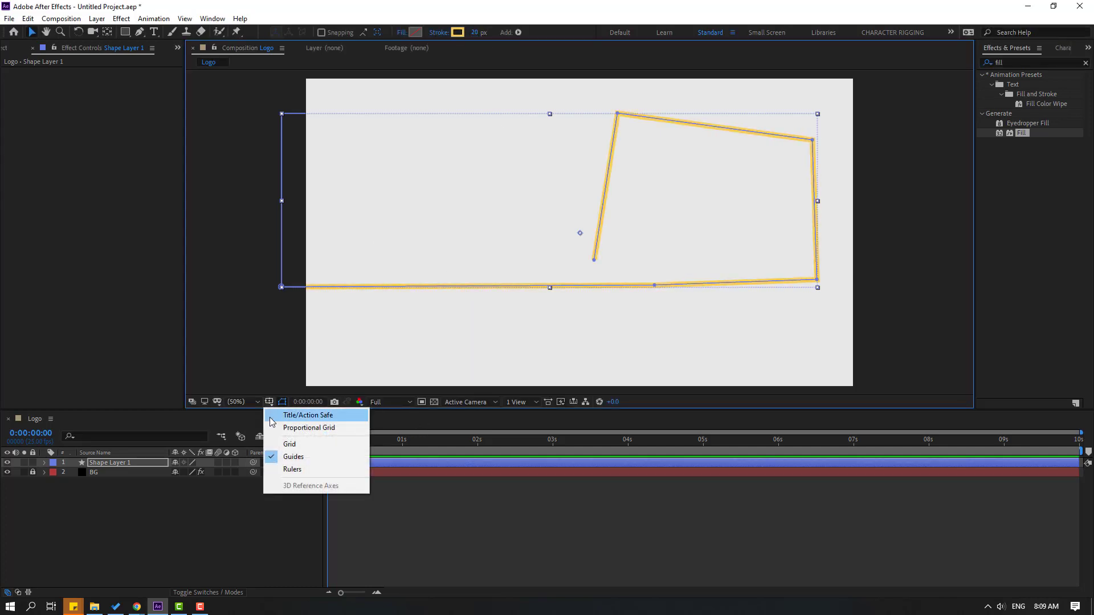
click(307, 415)
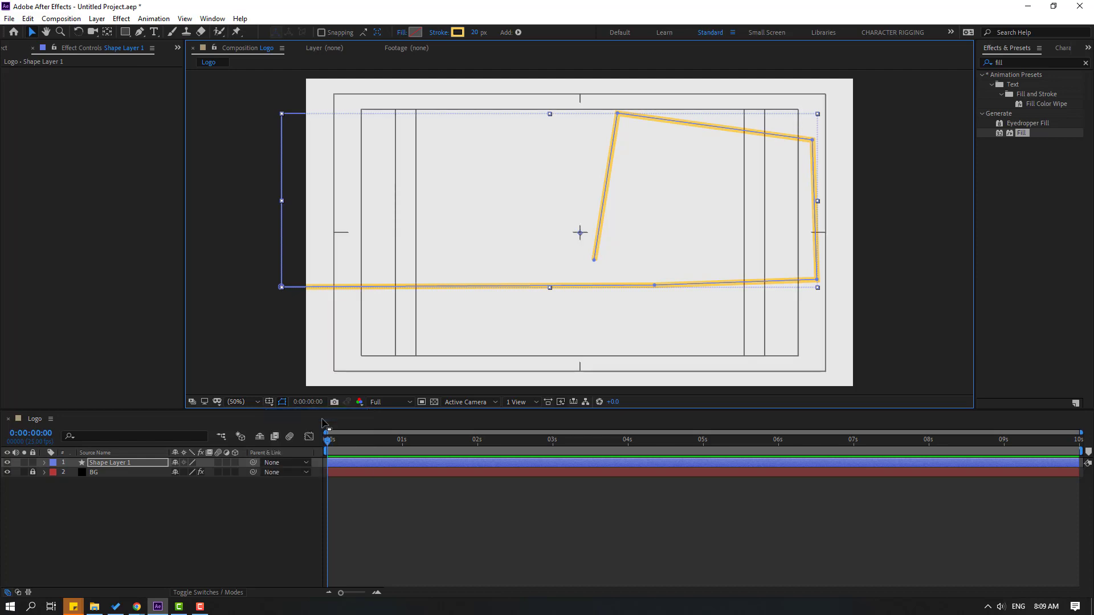
click(140, 32)
drag(617, 113, 595, 112)
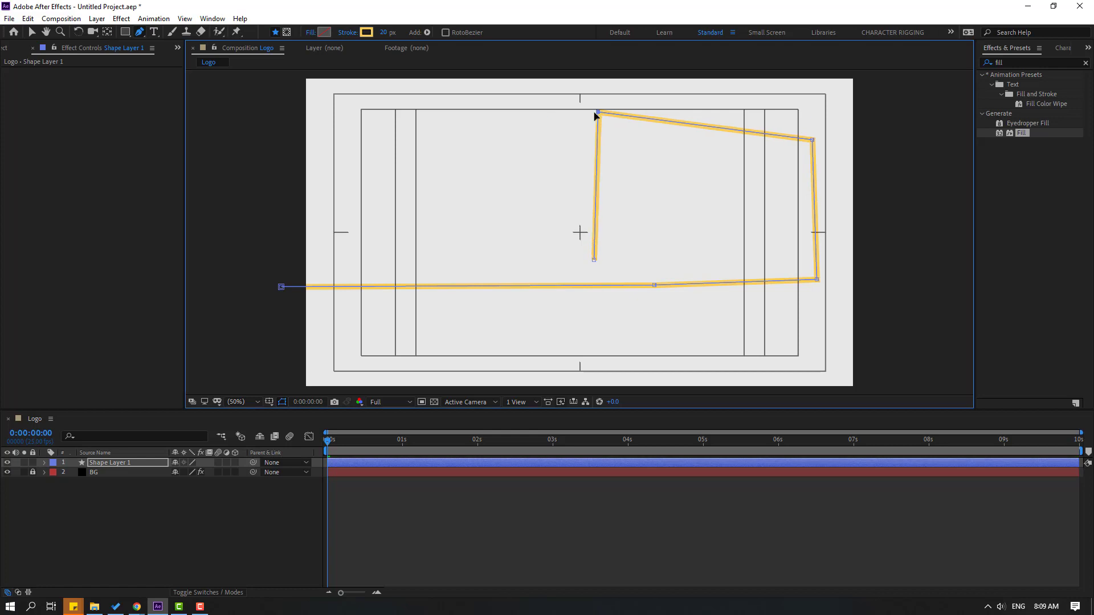
drag(593, 259, 579, 234)
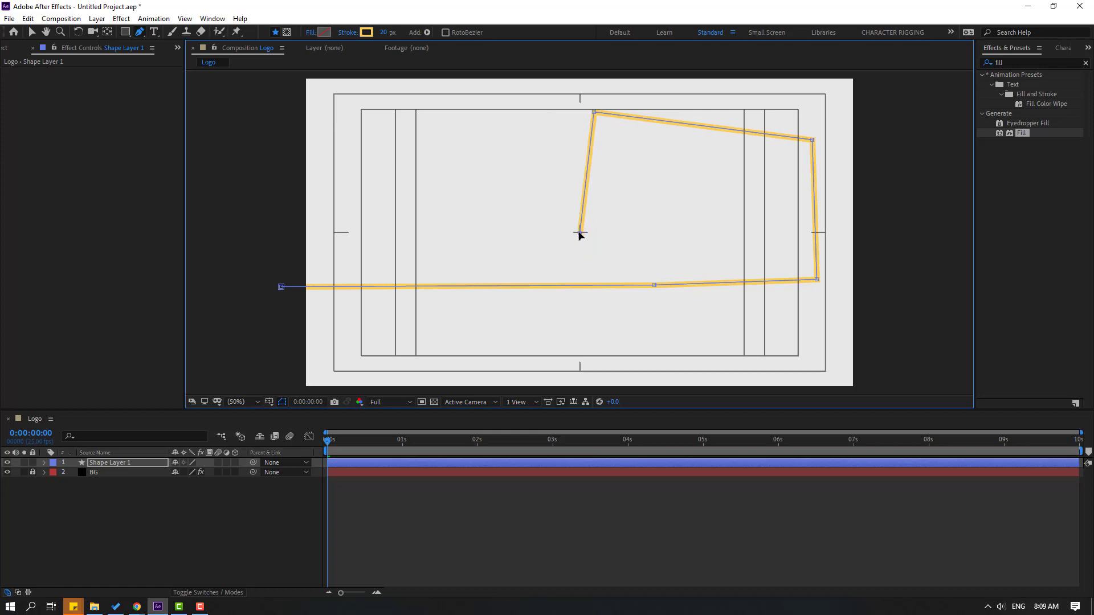
drag(653, 286, 566, 312)
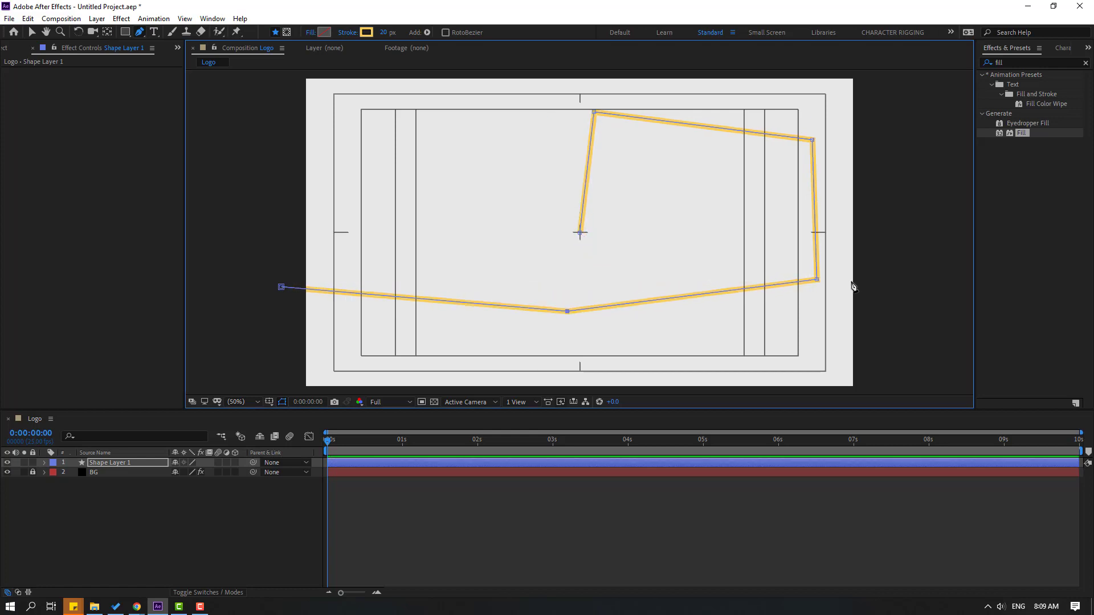
drag(817, 279, 789, 281)
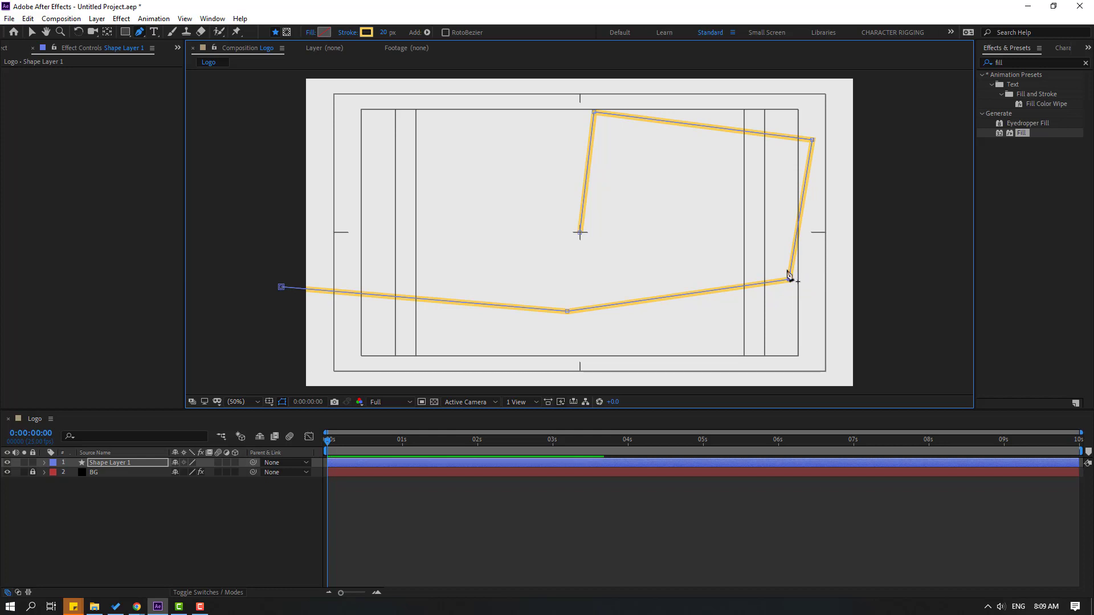
Round the path's four intermediate corners into smooth curves with the Convert Vertex tool and raise the upper-right arc's handle
click(140, 32)
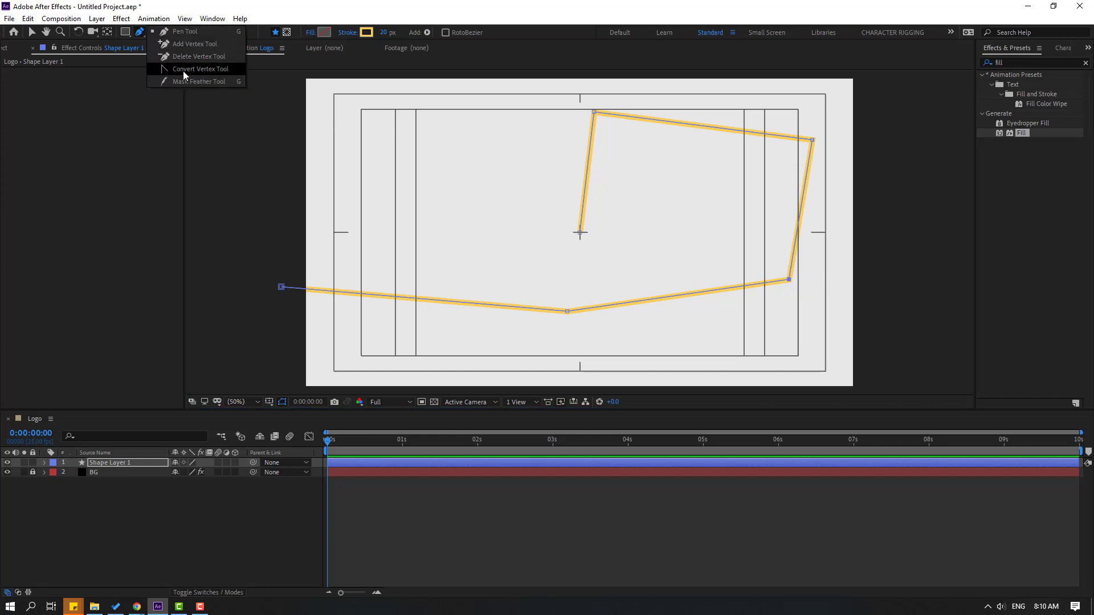
click(209, 69)
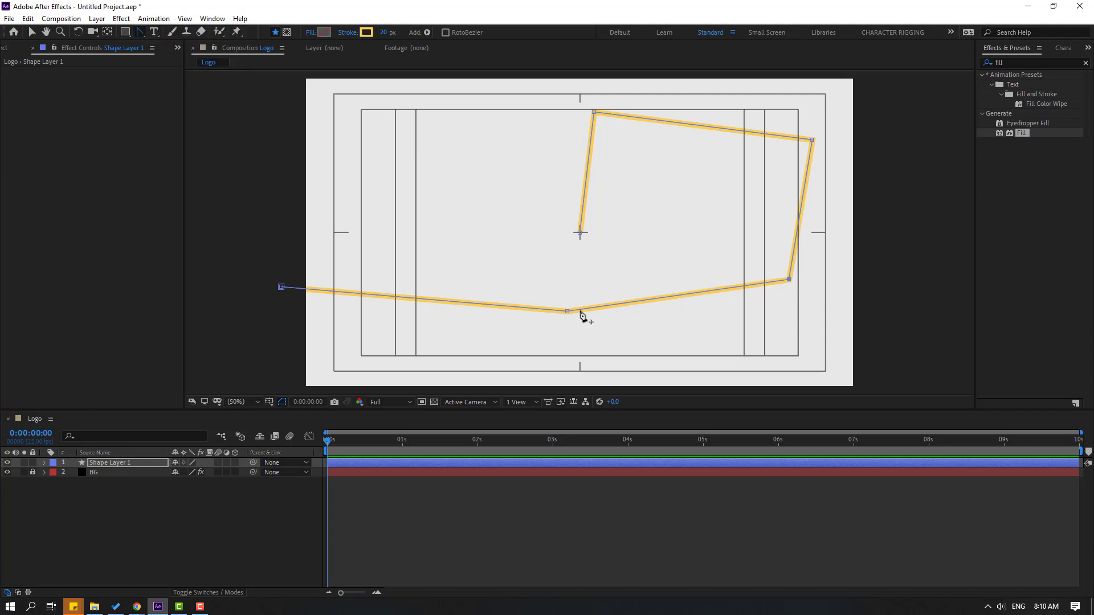
drag(567, 312, 676, 325)
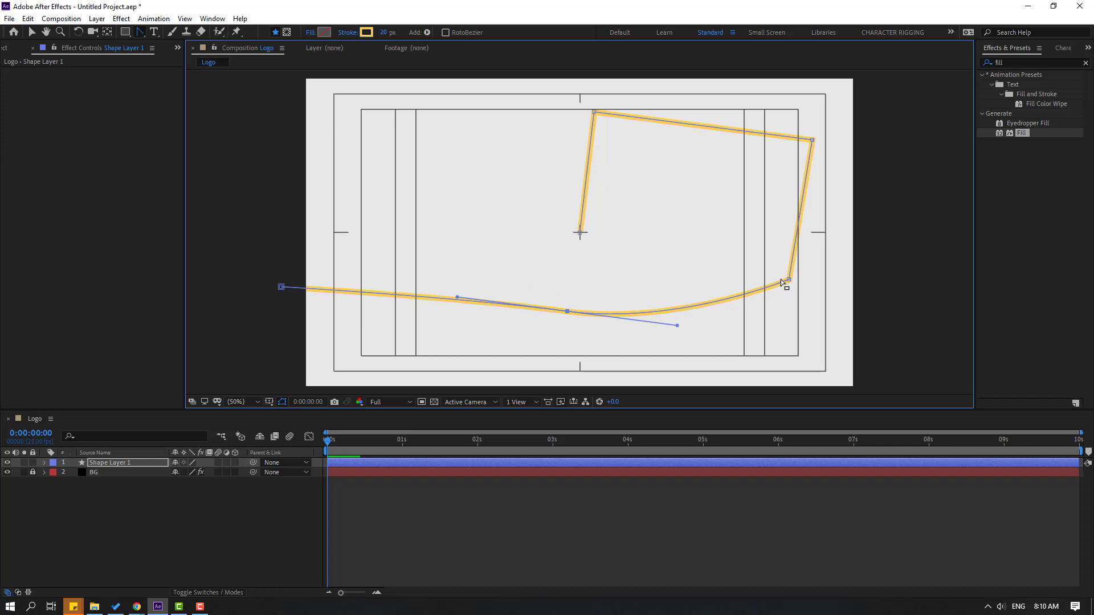
drag(788, 279, 832, 243)
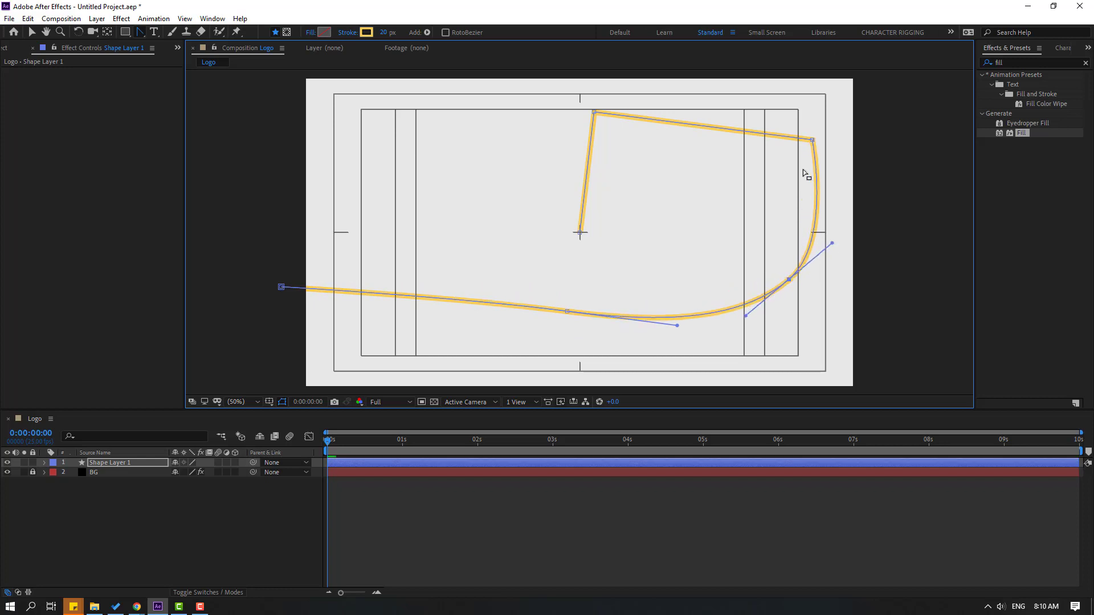
drag(811, 140, 776, 93)
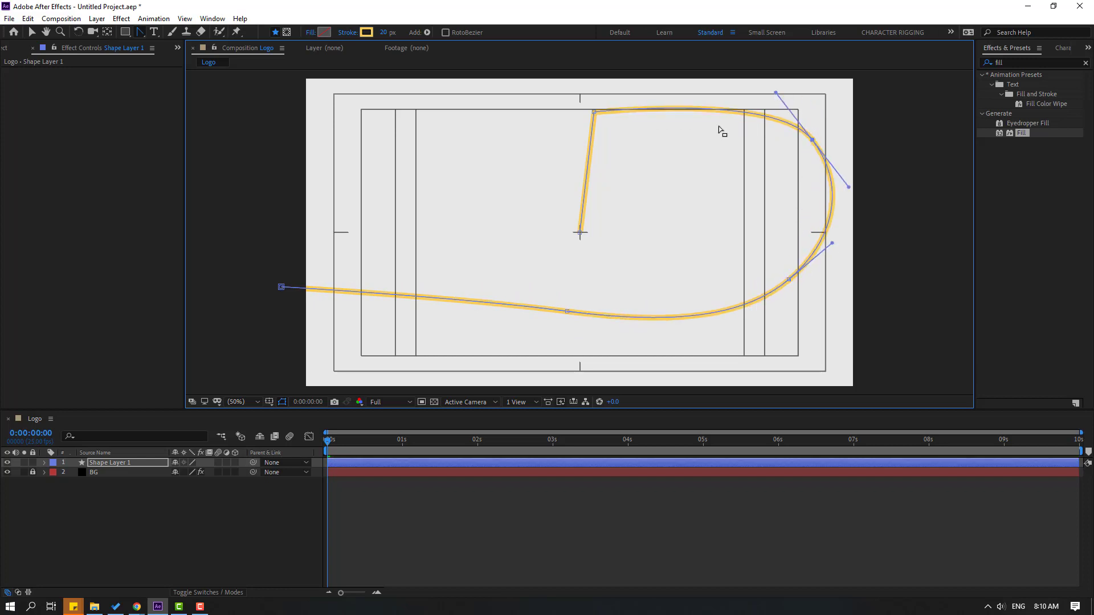
drag(594, 112, 567, 128)
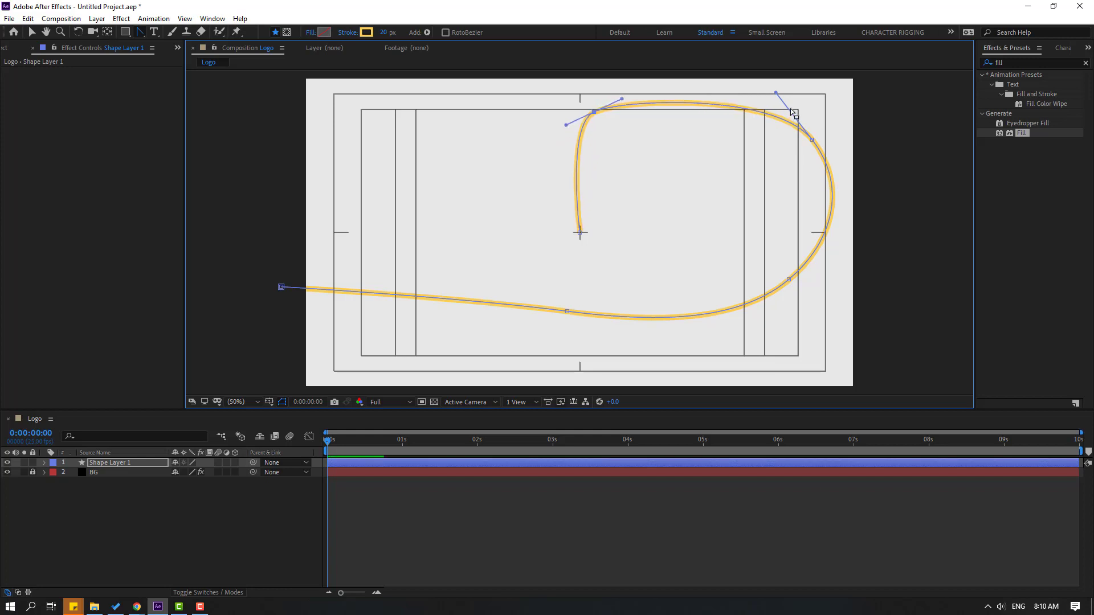
drag(775, 92, 772, 70)
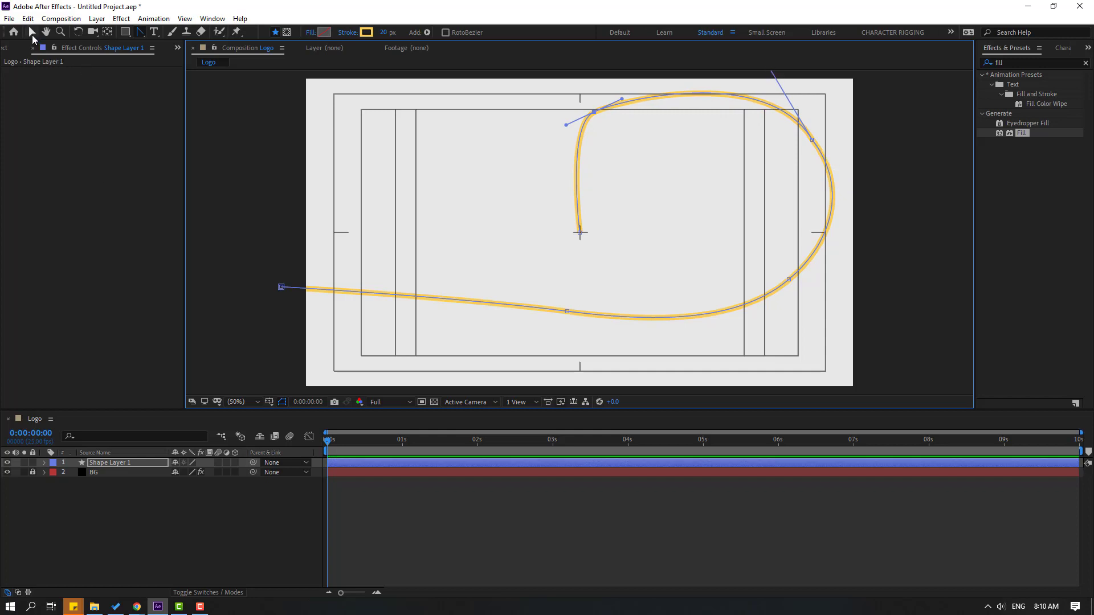
click(32, 33)
Add Trim Paths to the curved shape and set its End value to 0.1%
click(518, 32)
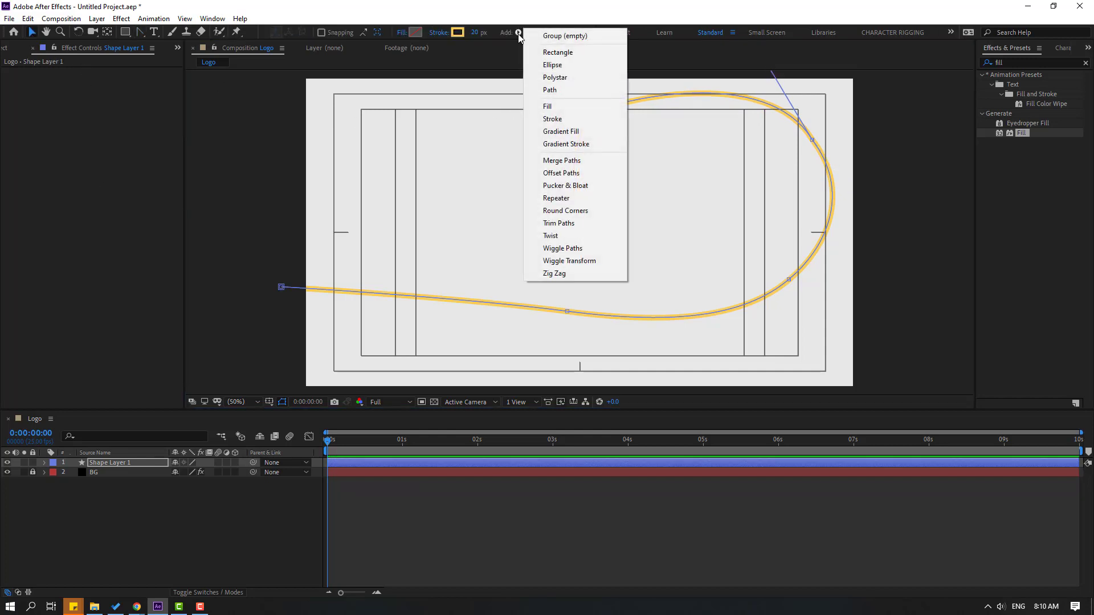
click(557, 224)
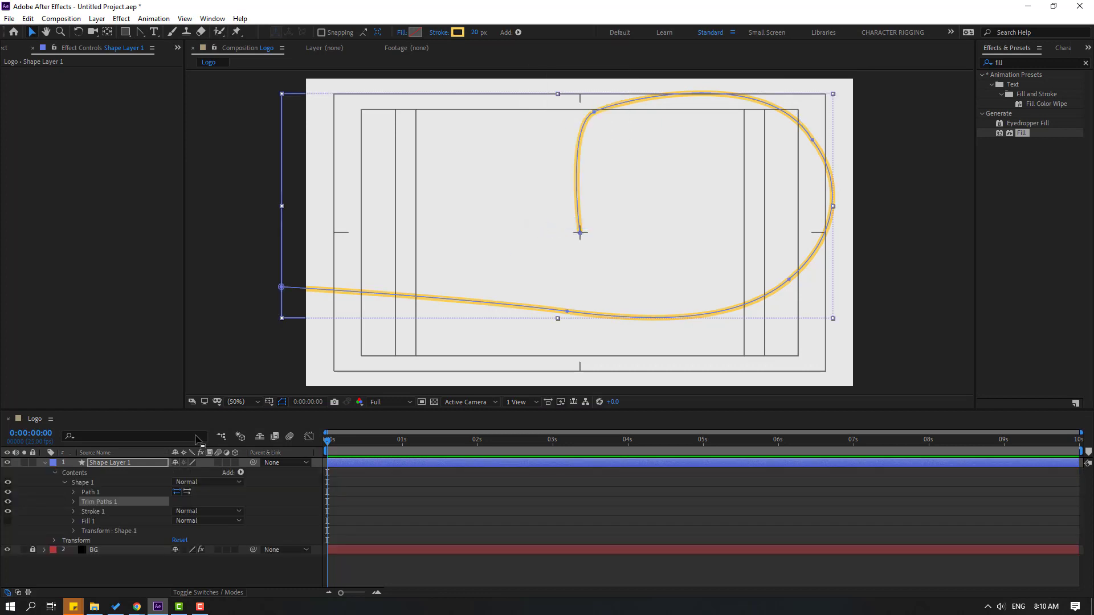
click(73, 502)
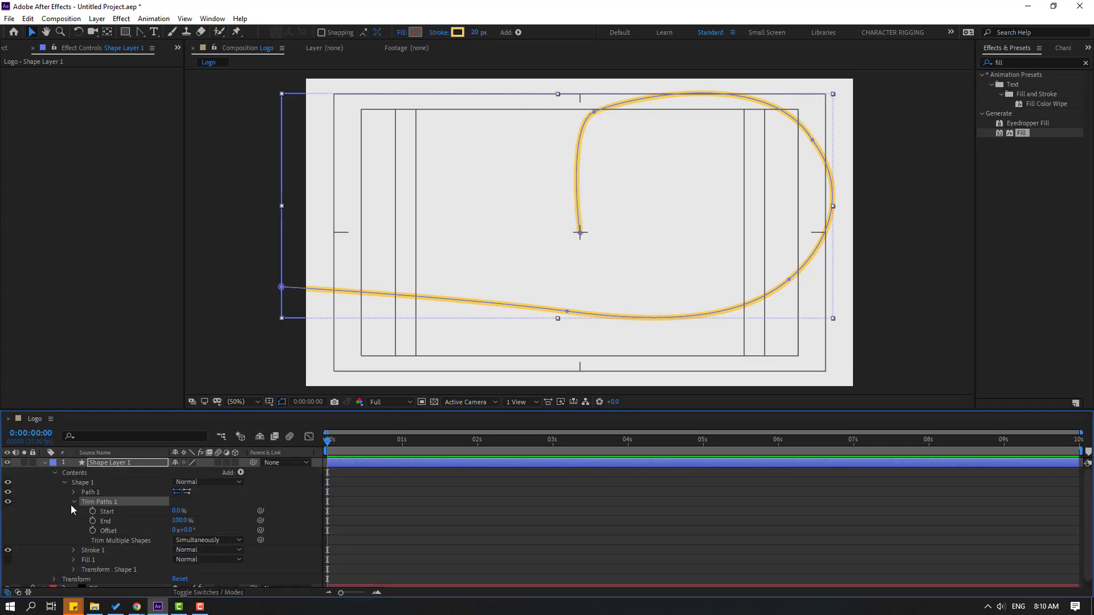
click(178, 522)
click(152, 517)
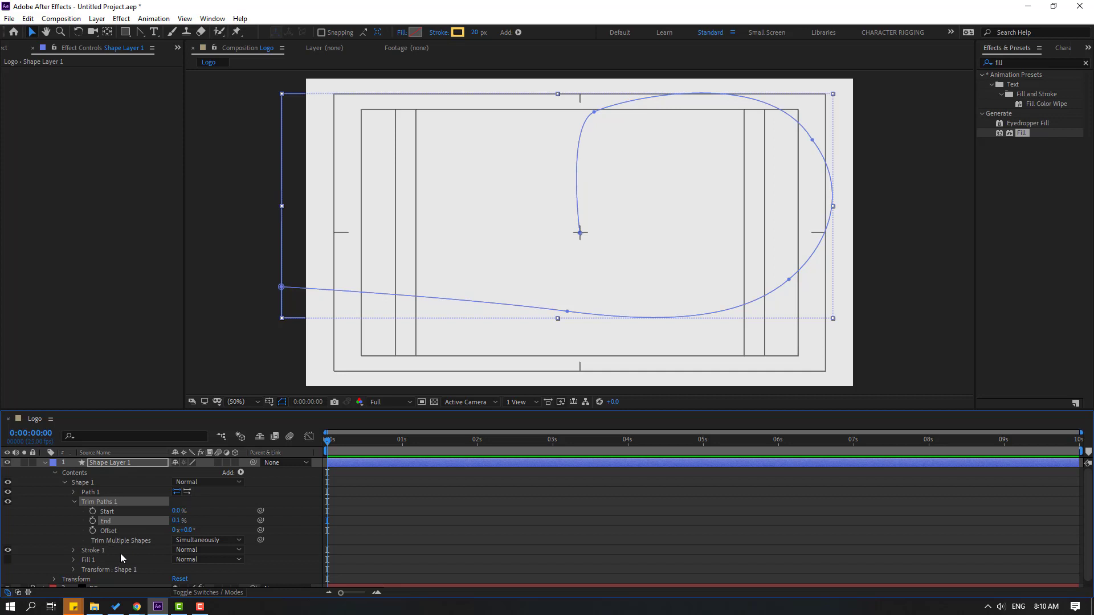
Shift the Trim Paths Offset to 55° so the short stroke piece is in view, and set the stroke's line cap to Round Cap
drag(190, 530, 209, 529)
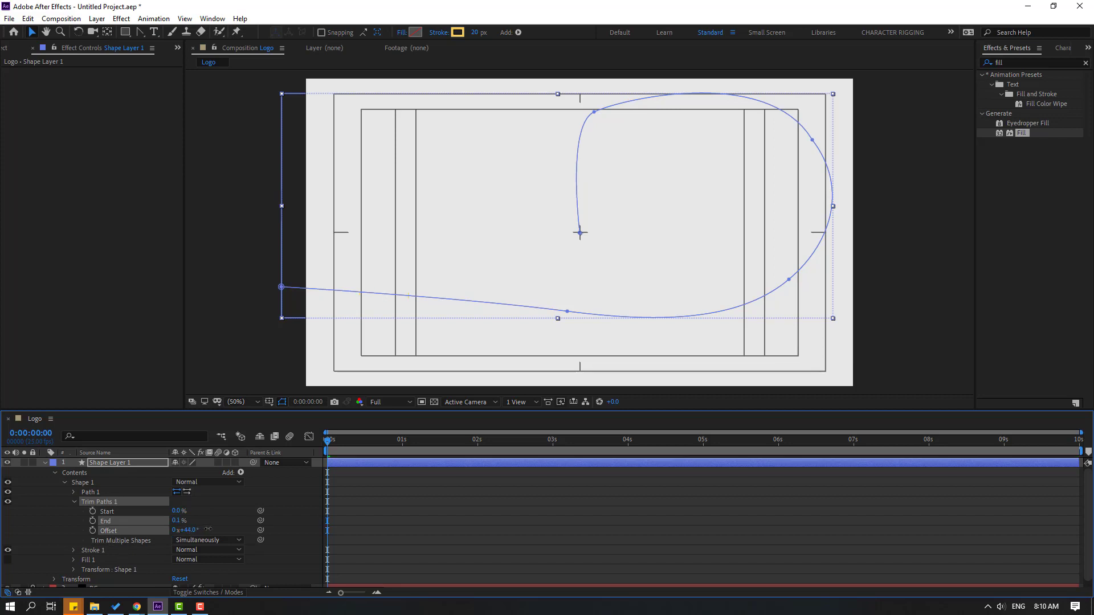
scroll(459, 303, up, 4)
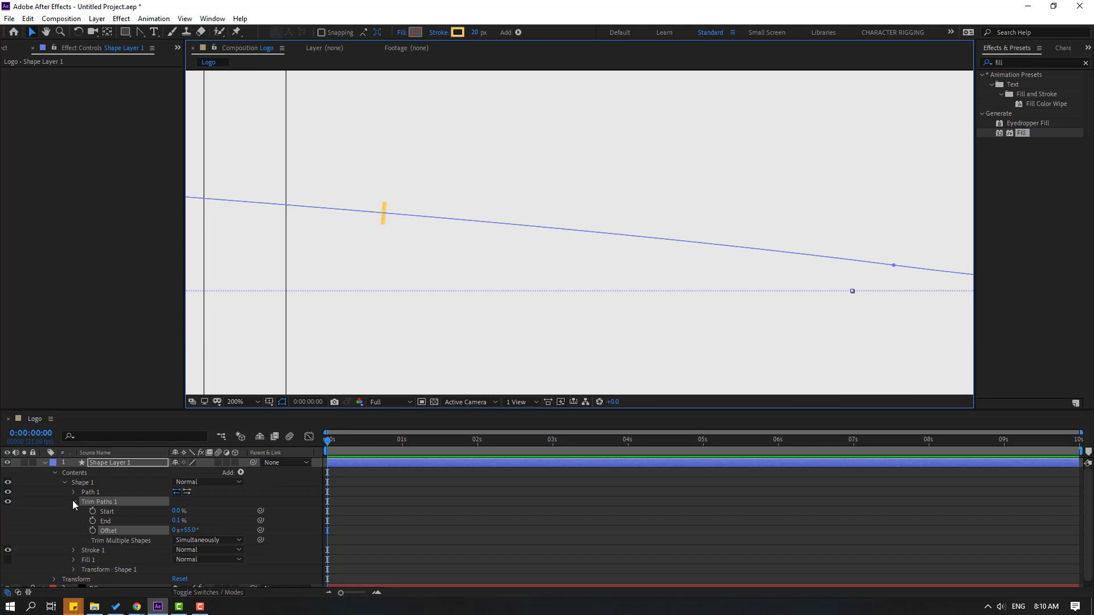
click(73, 550)
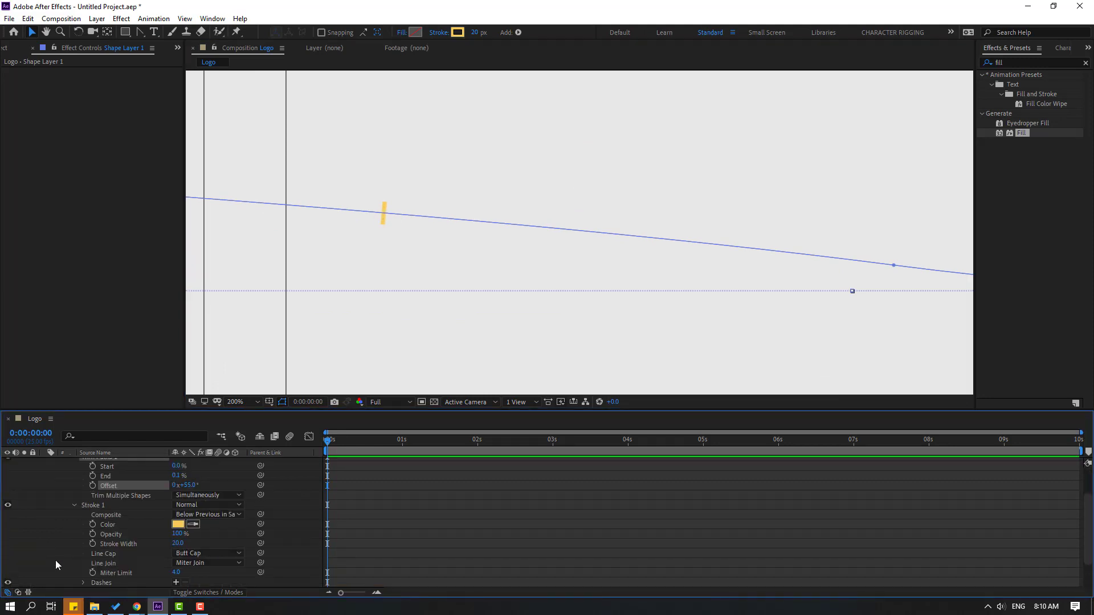
click(192, 553)
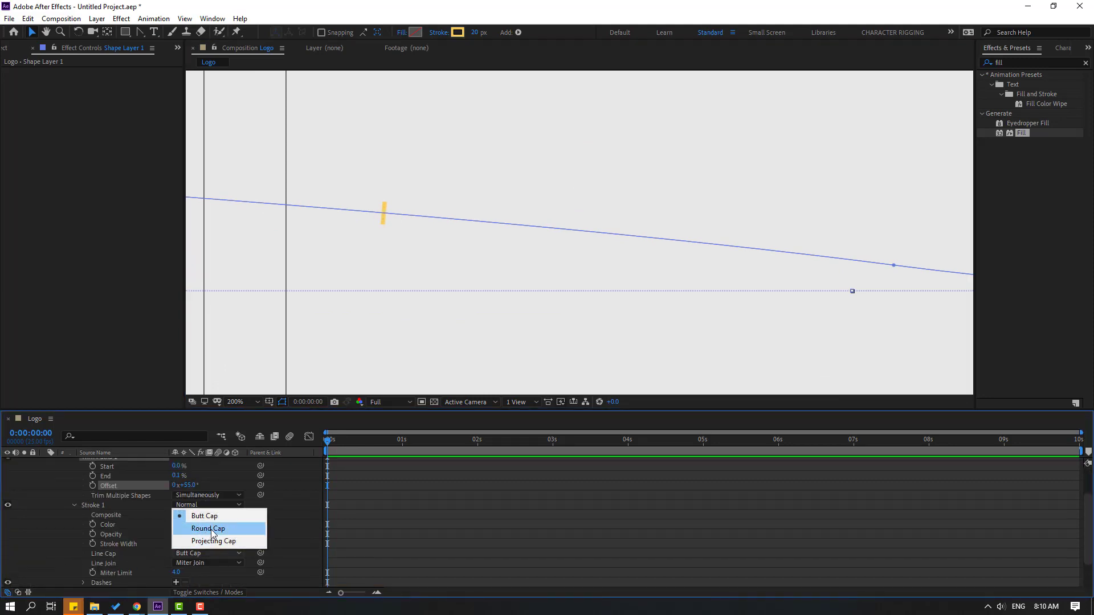
click(210, 529)
scroll(386, 250, down, 4)
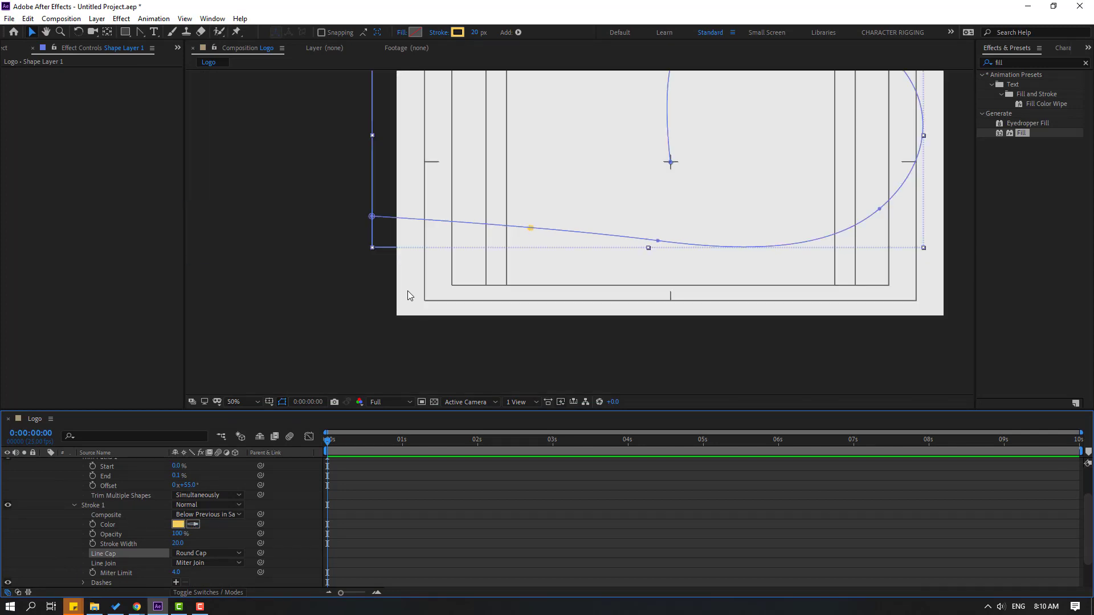
scroll(415, 295, up, 2)
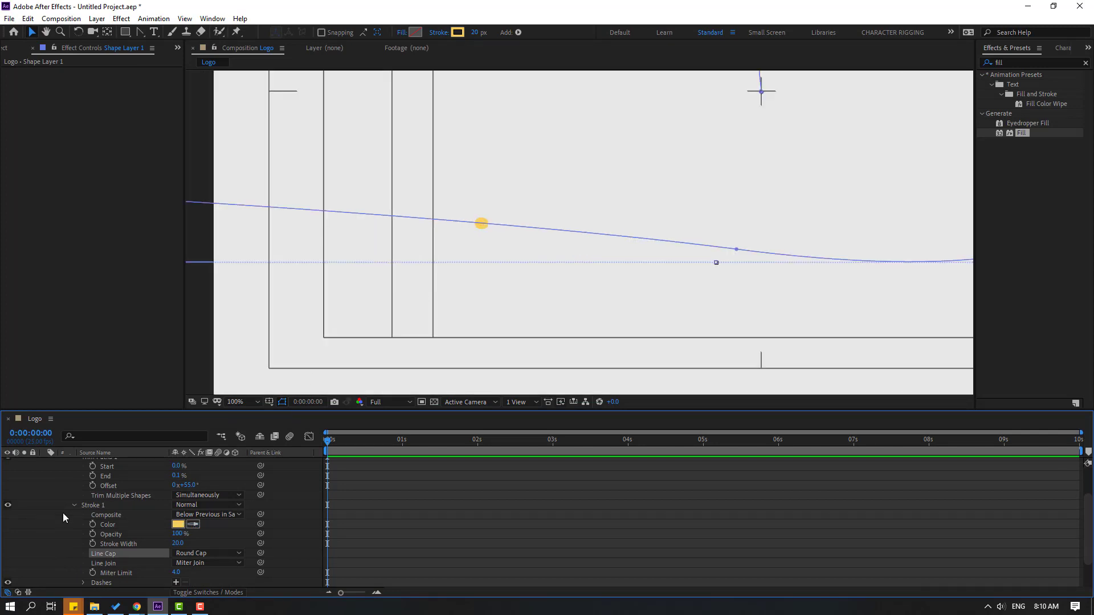
scroll(83, 532, up, 1)
scroll(397, 295, down, 4)
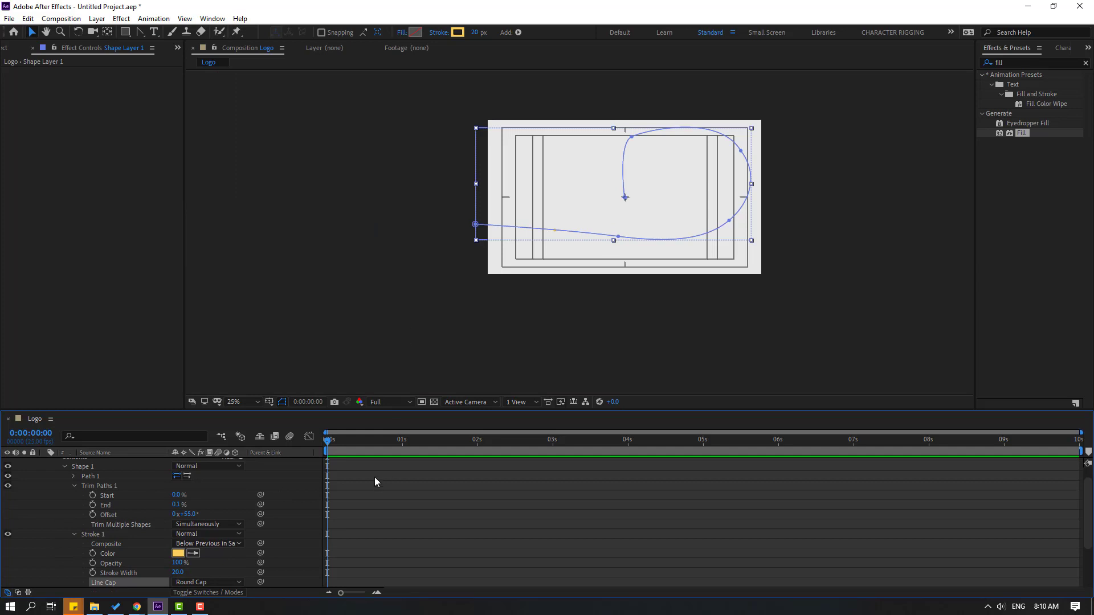
key(period)
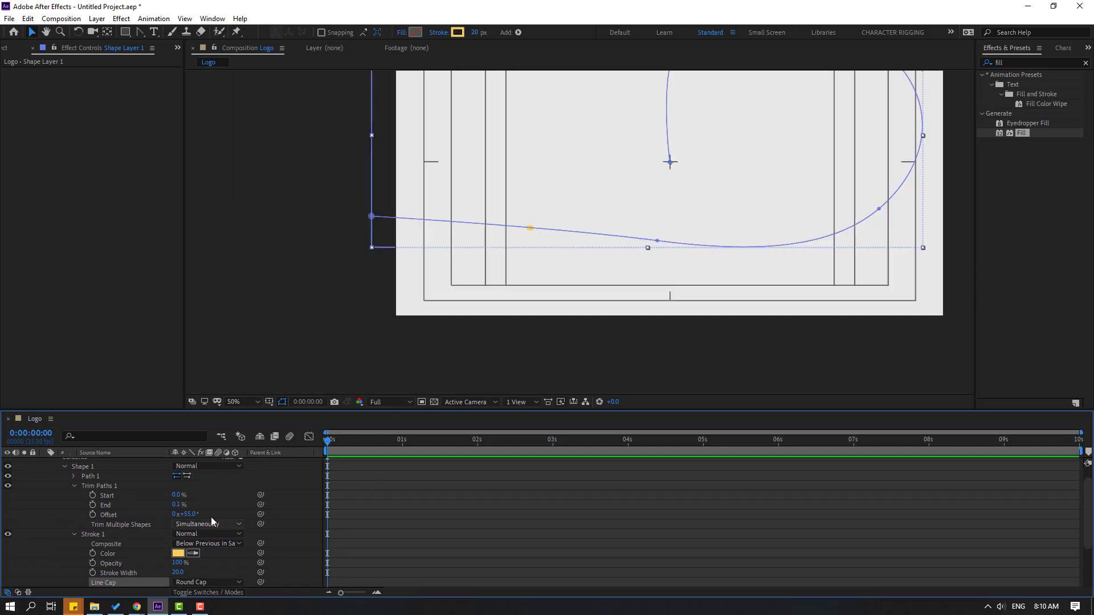
Keyframe the Trim Paths Offset from 0° at the start to 359° at 0:00:00:19
click(186, 515)
text(0)
key(Return)
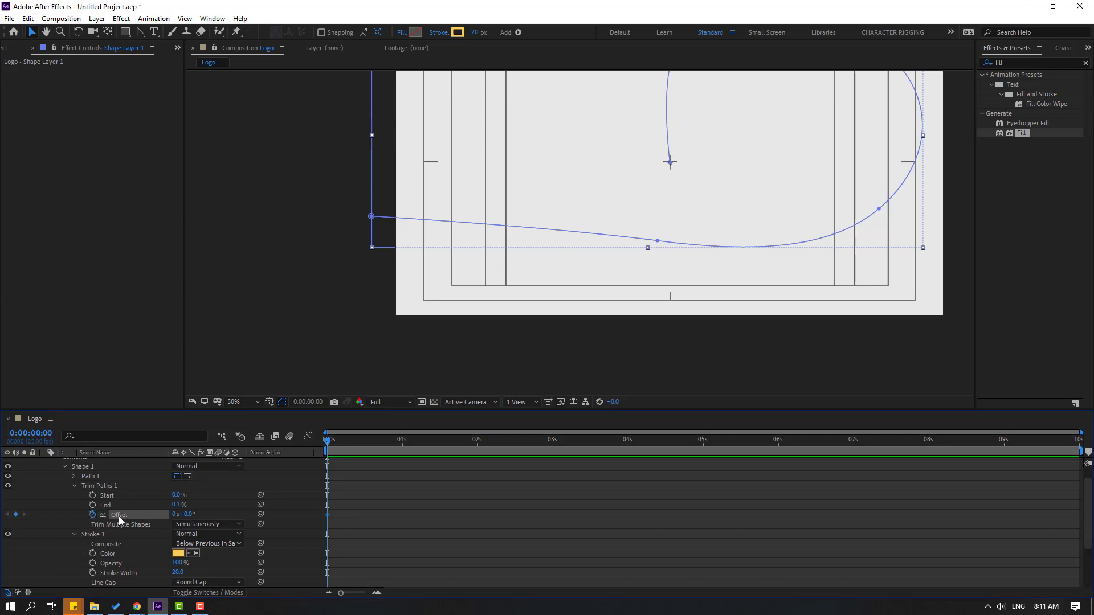
drag(333, 444, 381, 434)
drag(779, 136, 693, 190)
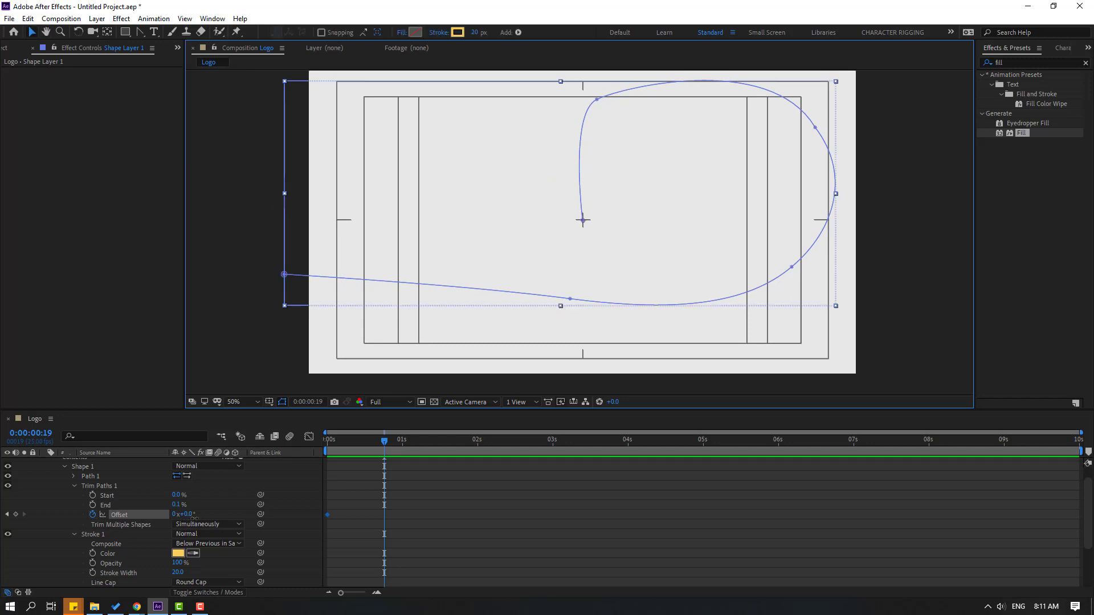
drag(184, 514, 206, 516)
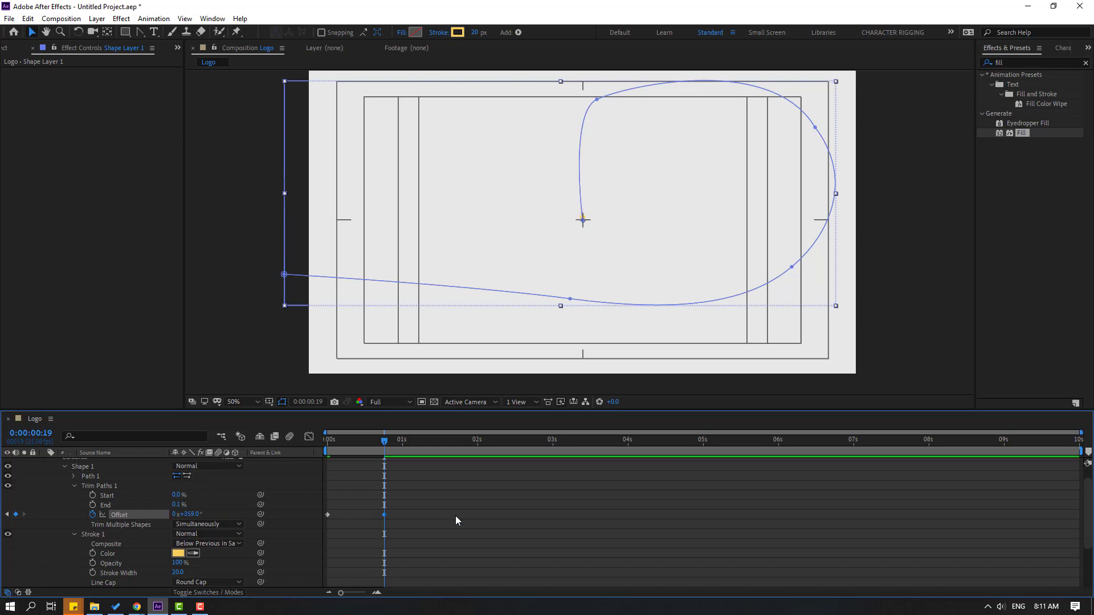
Apply Easy Ease to both Offset keyframes and preview the dot's motion
drag(409, 508, 330, 516)
right_click(329, 515)
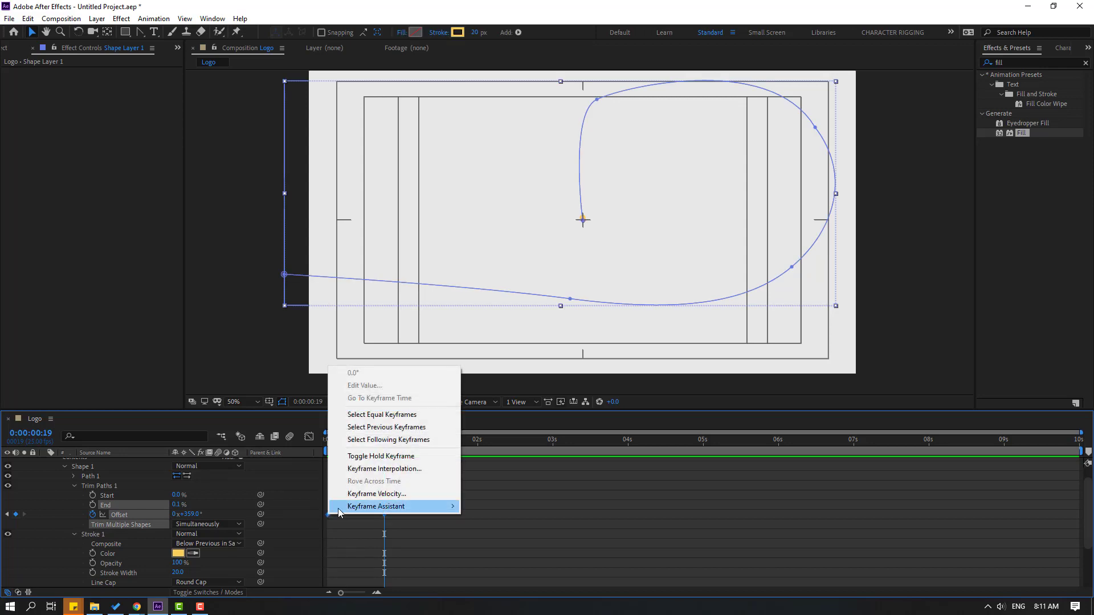
mouse_move(393, 505)
click(490, 430)
click(468, 515)
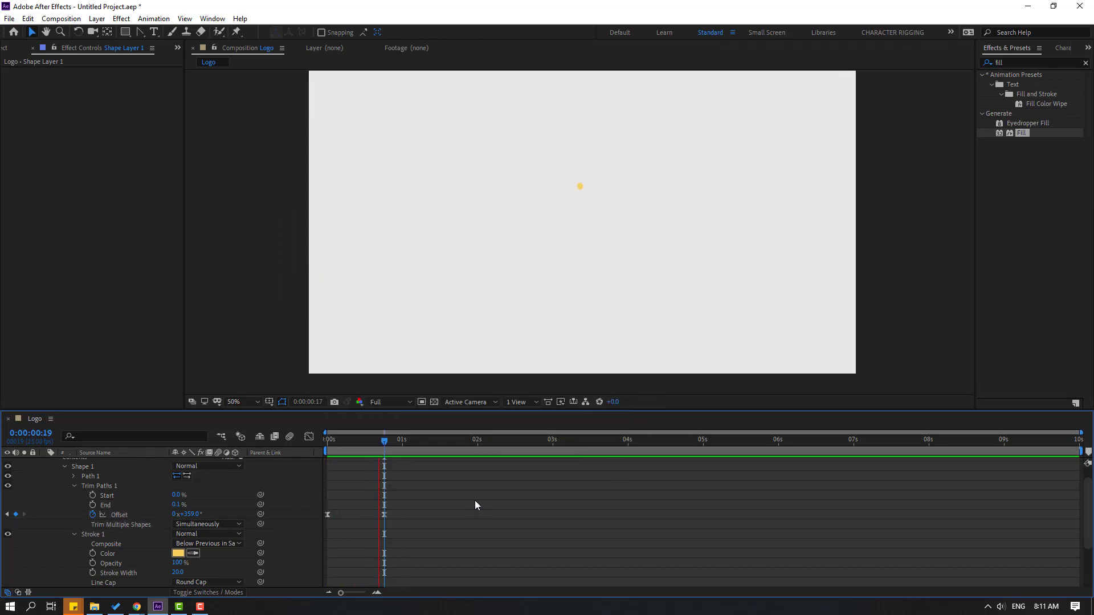
click(391, 464)
Pull new curve handles from the vertex at the top of the path's final bend with the Convert Vertex tool
scroll(111, 489, up, 1)
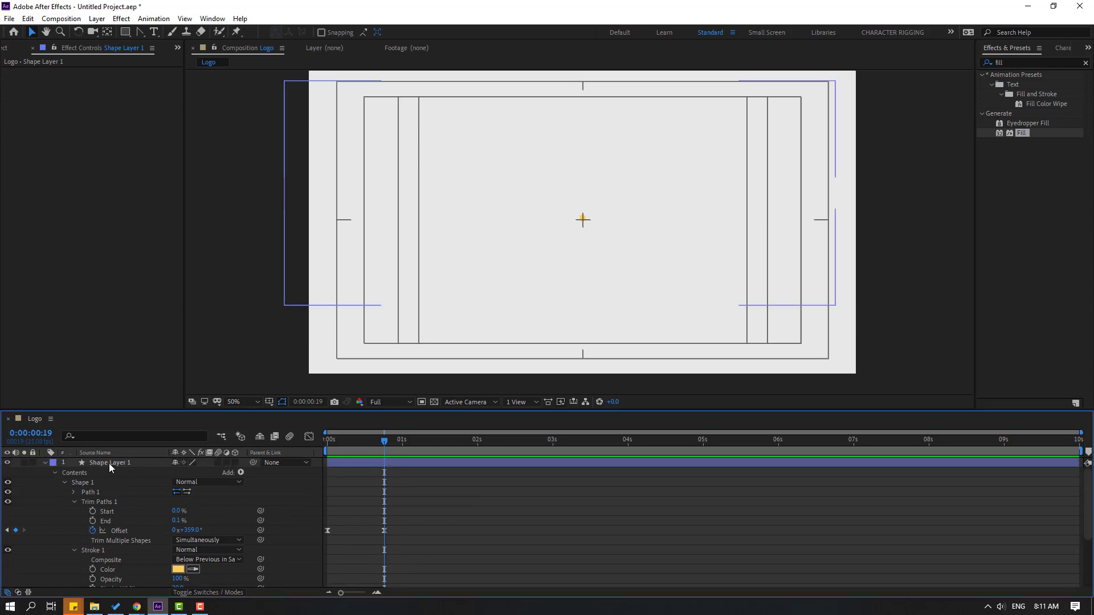
click(110, 464)
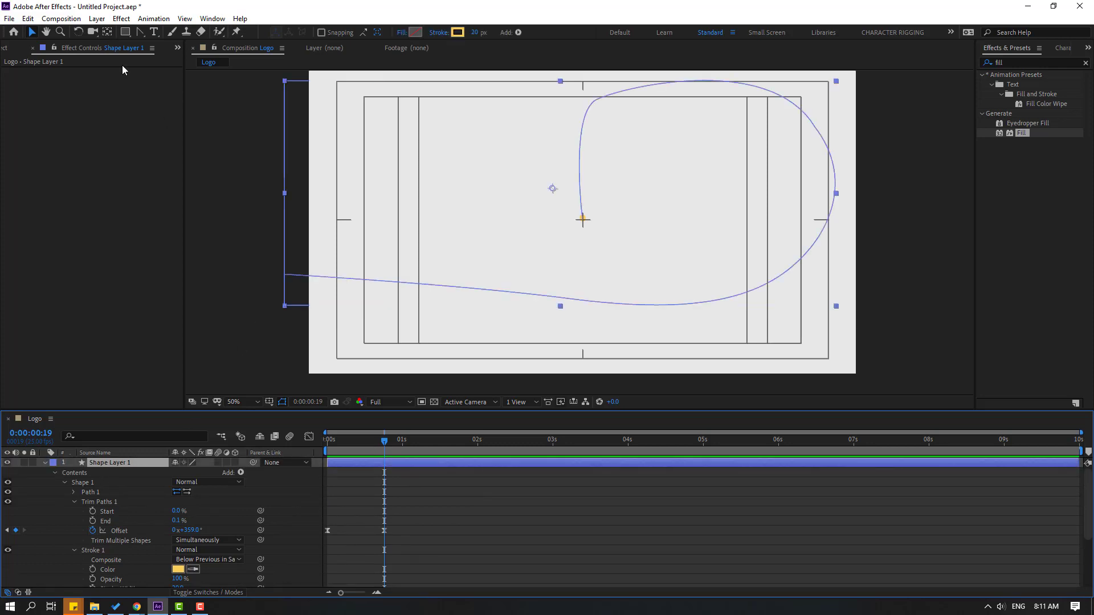
click(141, 34)
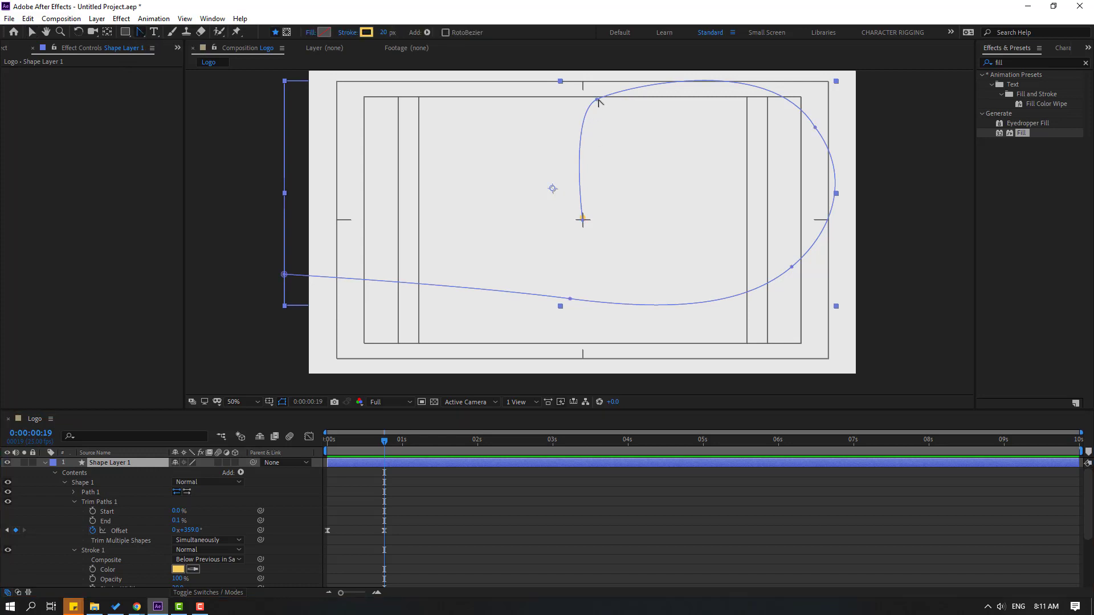
drag(598, 101, 556, 118)
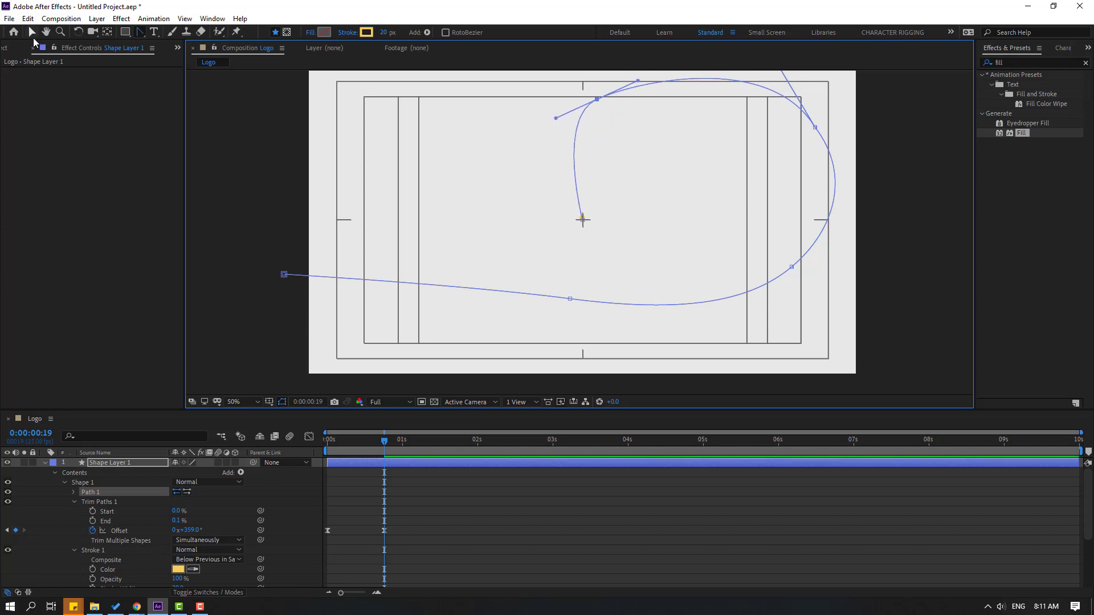
Move the path's two upper vertices inward and down with the Pen tool to round the upper arc
click(140, 32)
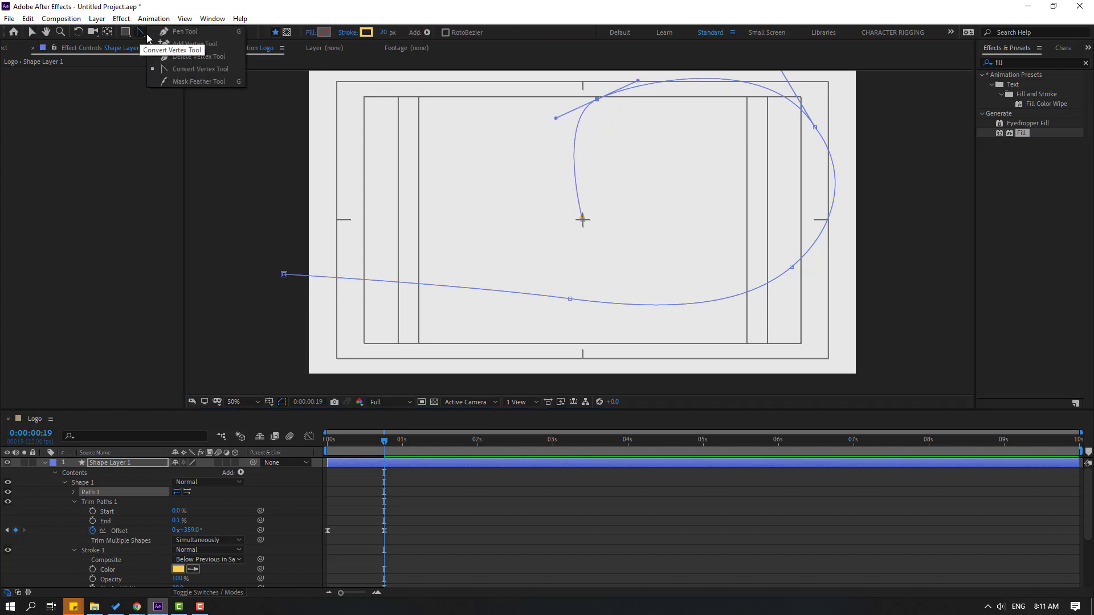
click(178, 33)
drag(597, 101, 605, 110)
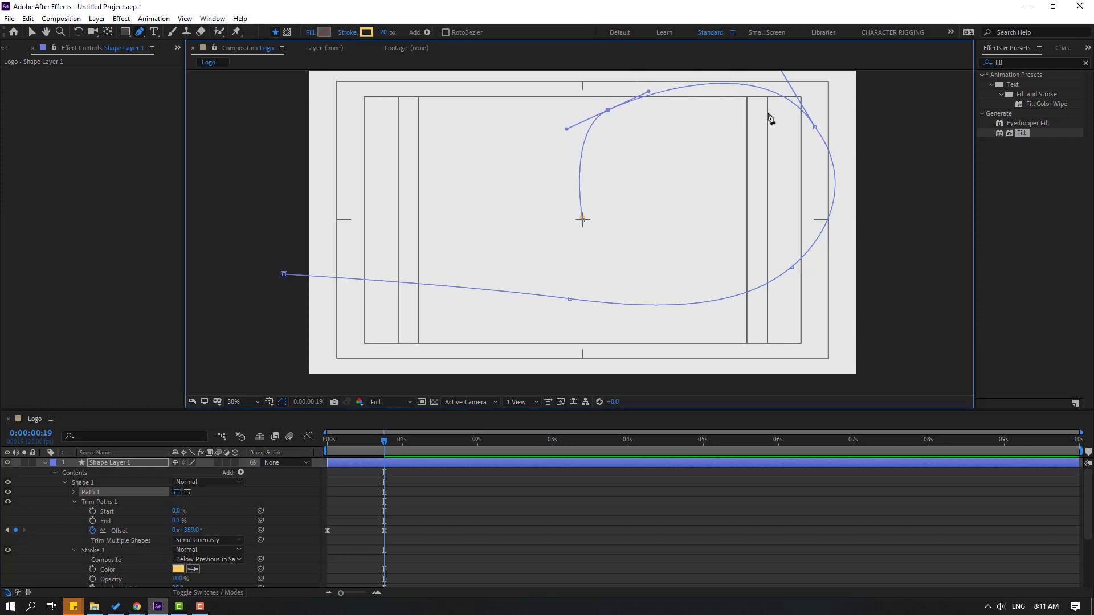
drag(814, 128, 801, 139)
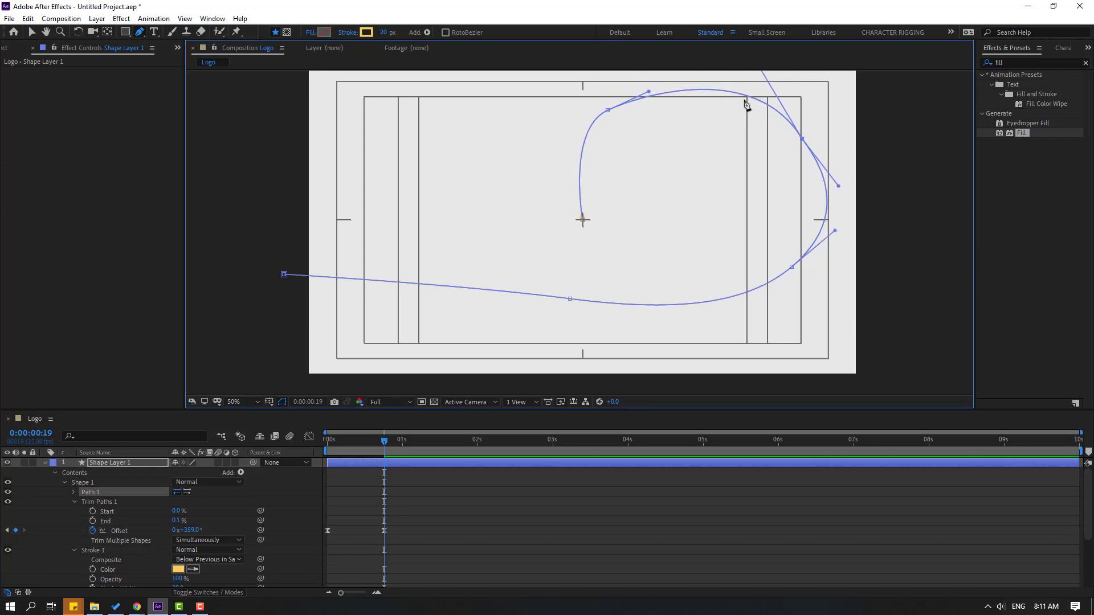
drag(609, 111, 611, 117)
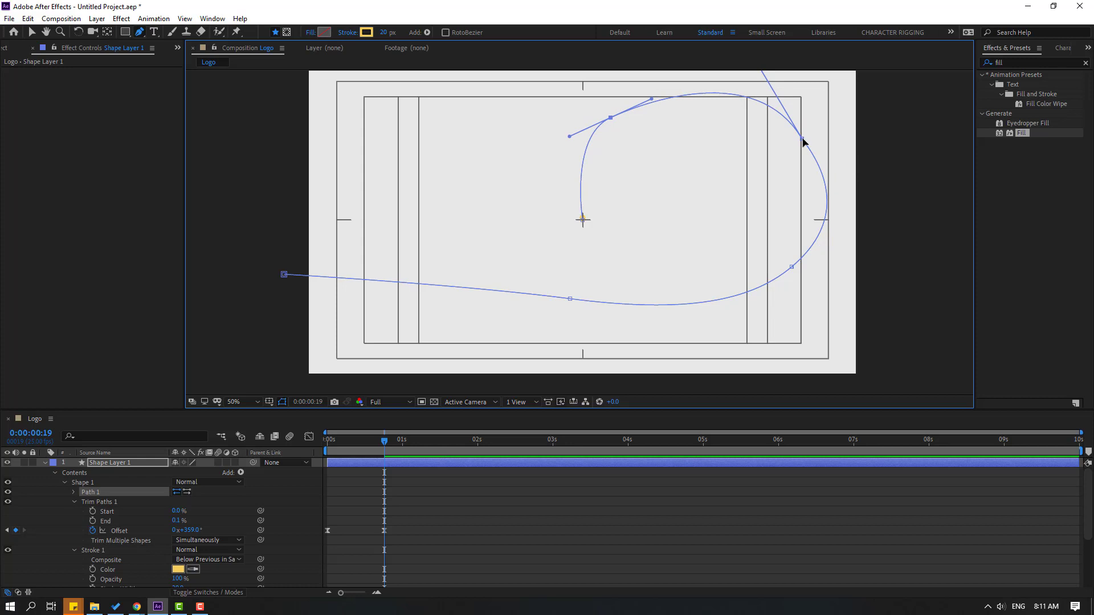
drag(801, 139, 813, 213)
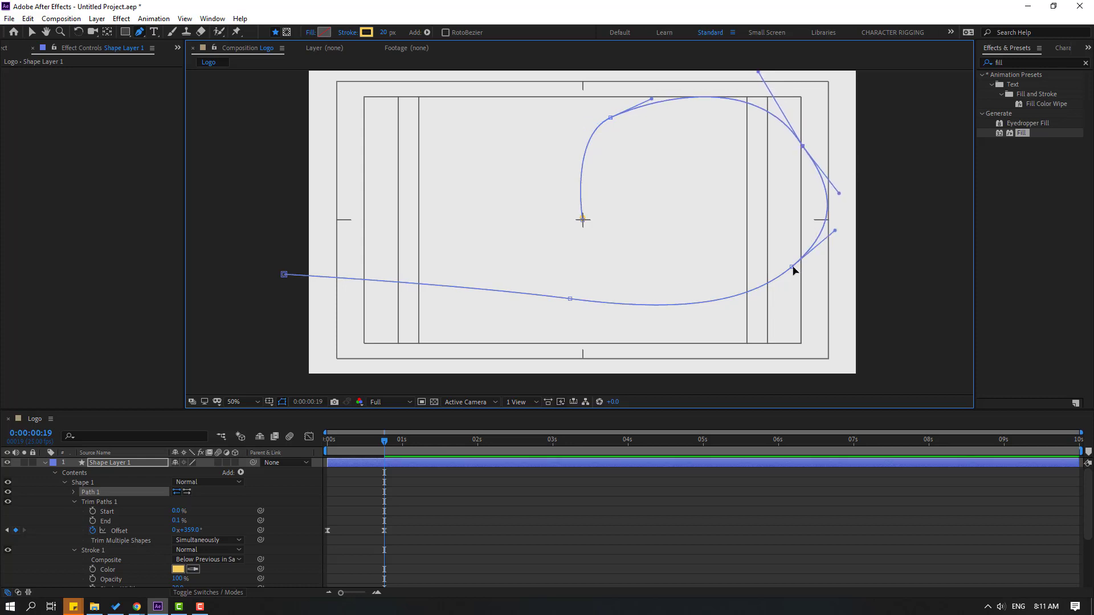
Reshape the lower curve by raising its middle vertex and extending the lower-right handle, then fine-tune the two right-hand vertices
drag(792, 267, 761, 270)
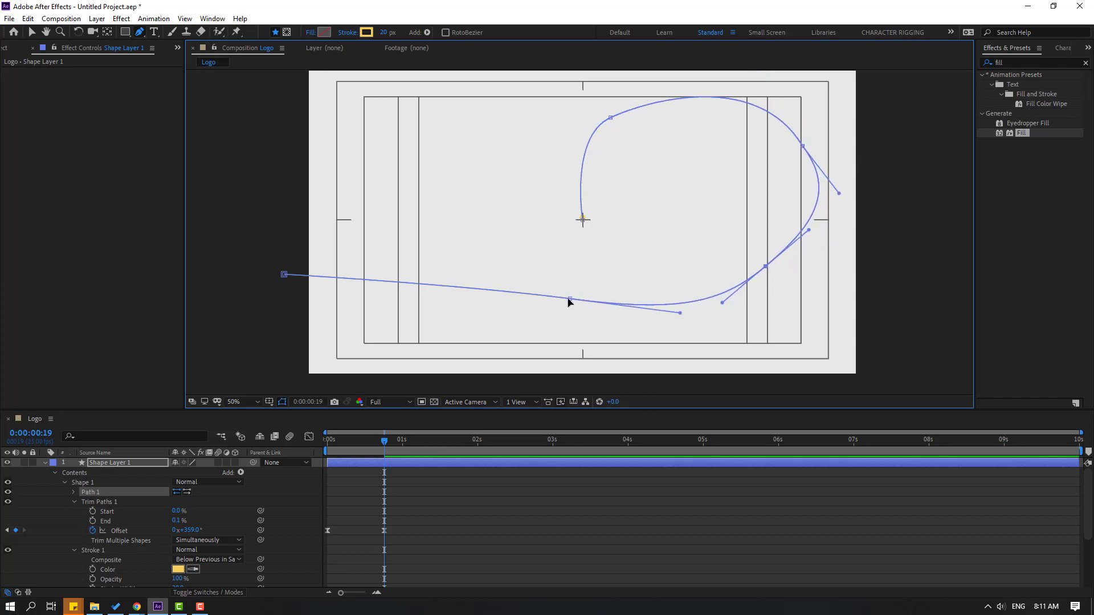
drag(570, 299, 527, 283)
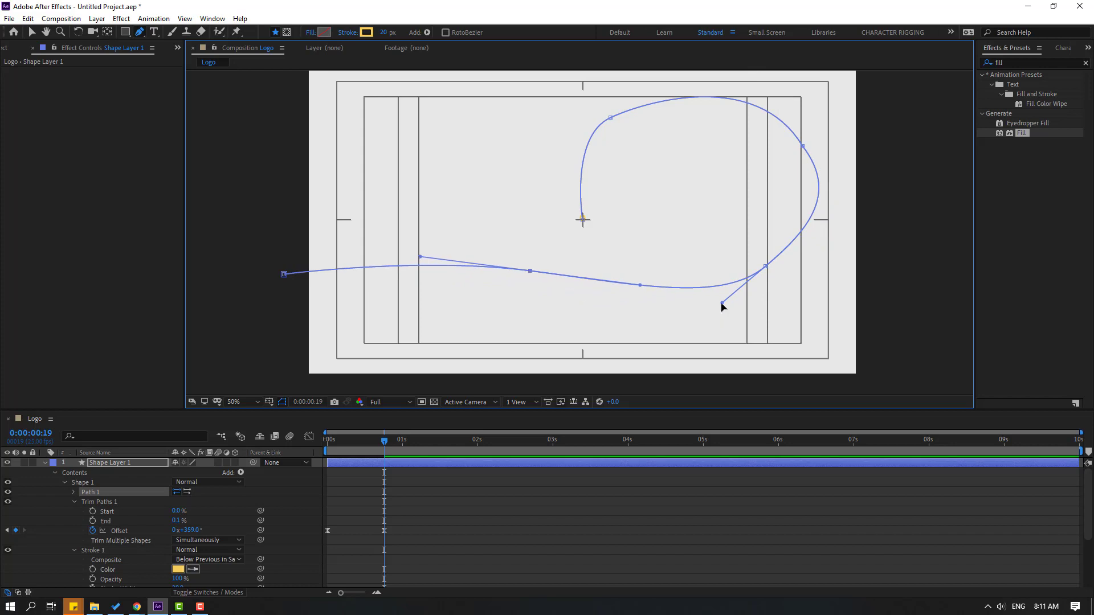
drag(722, 304, 691, 323)
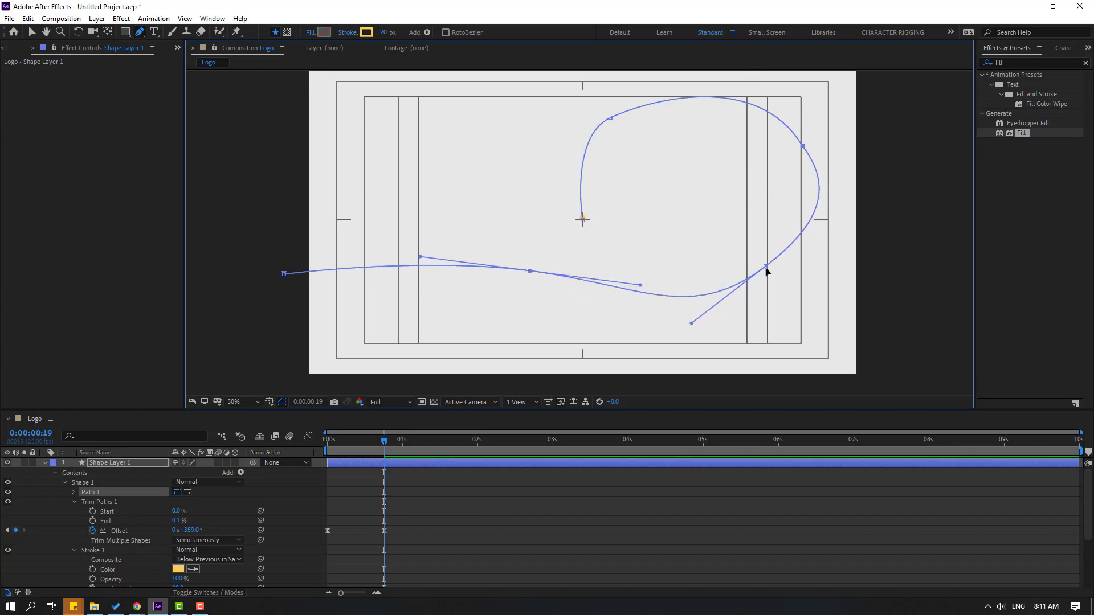
drag(767, 271, 785, 280)
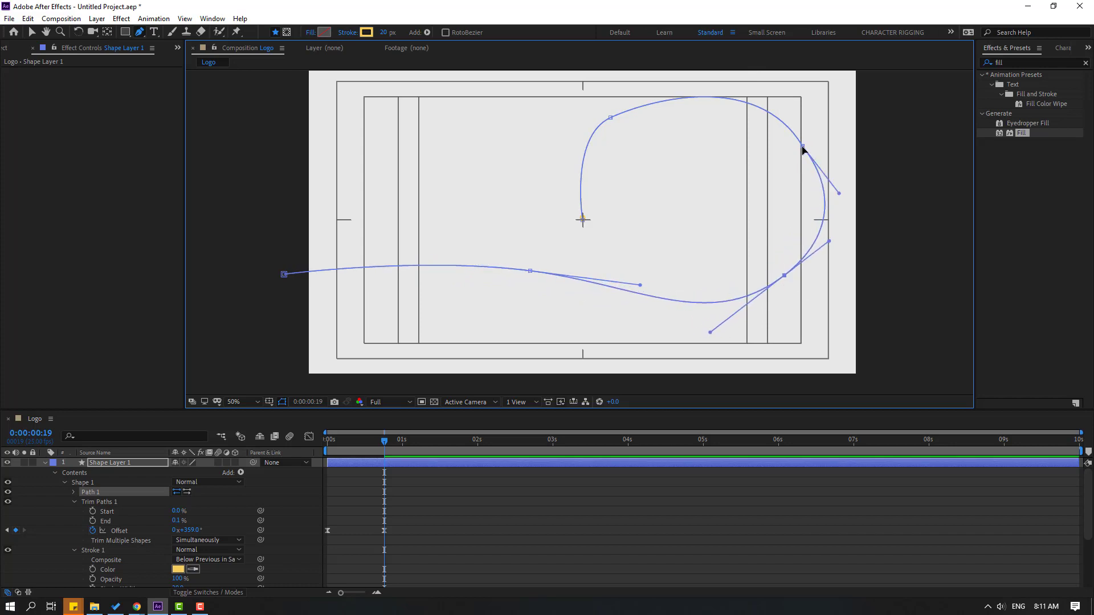
drag(804, 149, 808, 137)
click(571, 475)
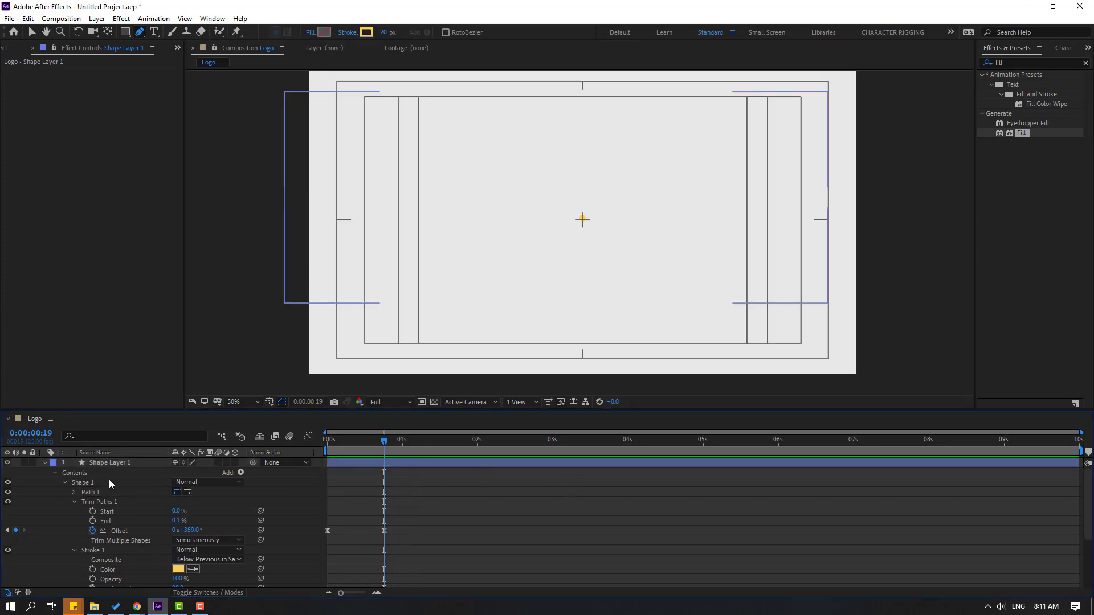
Reshape the Offset speed curve in the Graph Editor into a steep mid-move peak with long easing, and preview it
drag(422, 530, 322, 554)
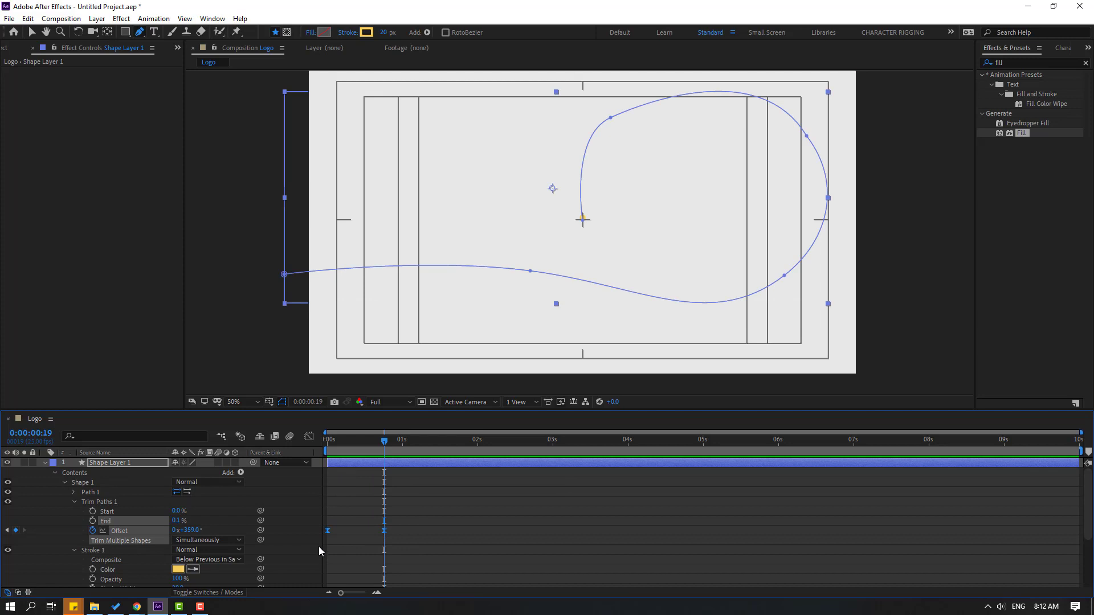
click(308, 437)
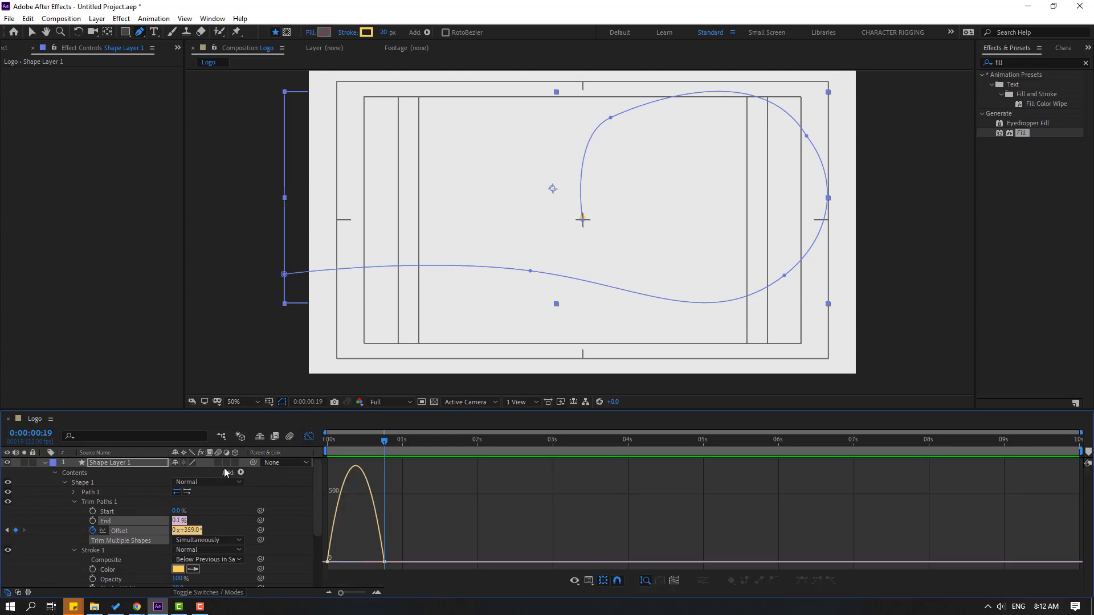
click(31, 32)
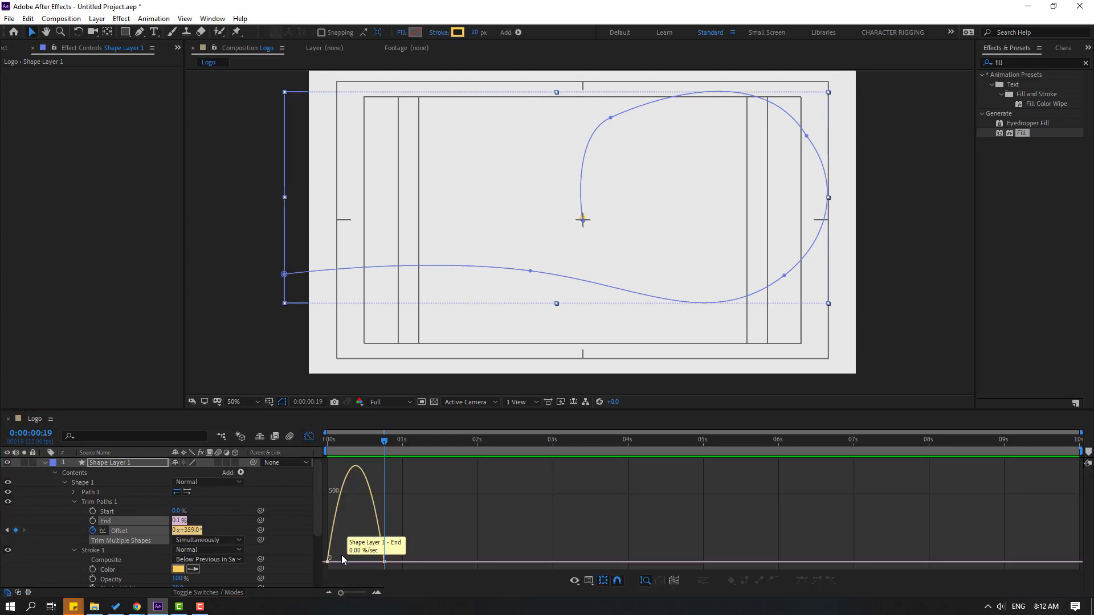
drag(399, 541, 368, 562)
key(space)
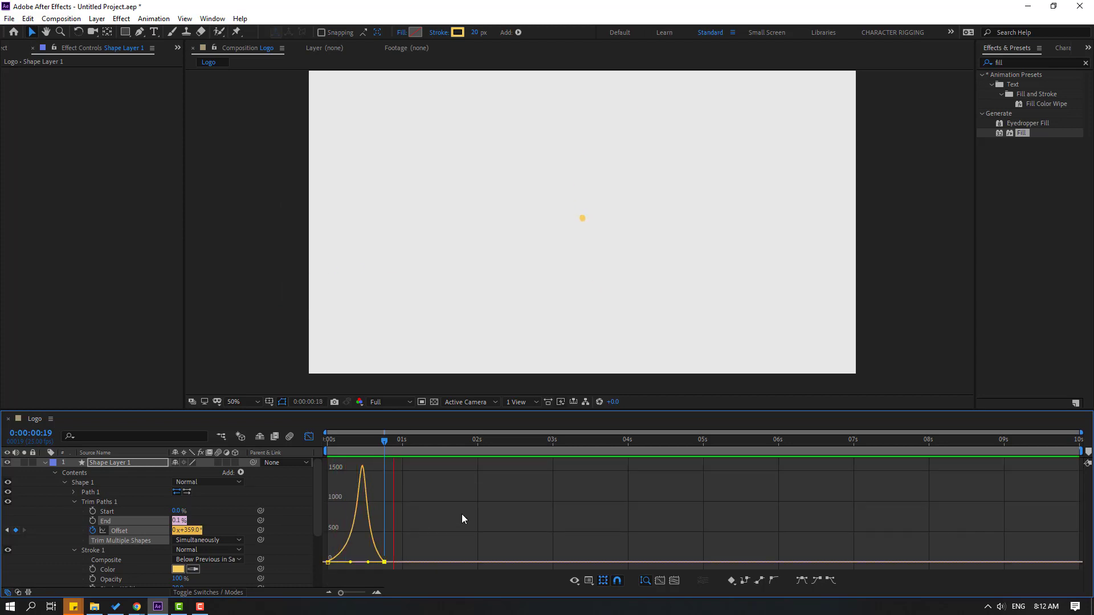
key(space)
Return to the keyframe view, move the last Offset keyframe to about 1.4 seconds, and preview the slower motion
click(309, 436)
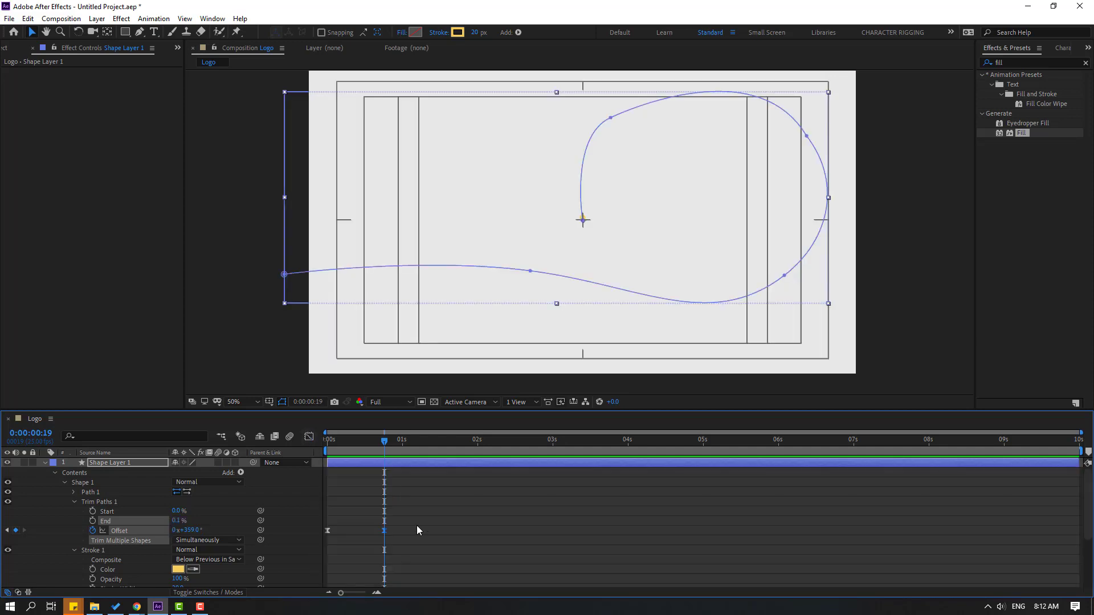
drag(401, 521, 434, 531)
key(space)
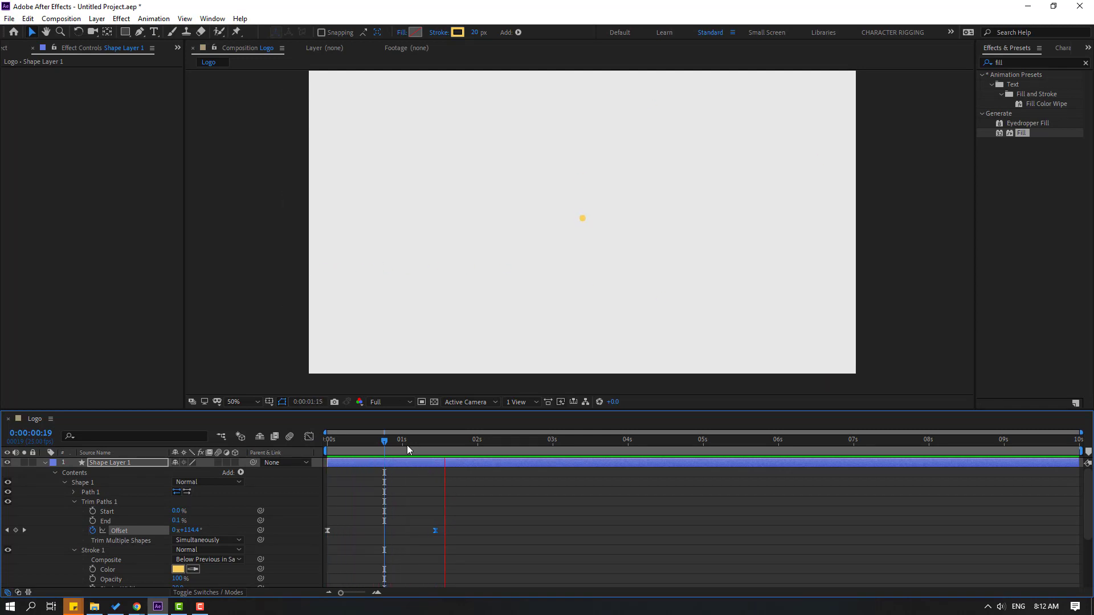
Keyframe the Trim Paths End at 0.1% at frame 16 and at 2.1% at frame 22
drag(407, 447, 374, 453)
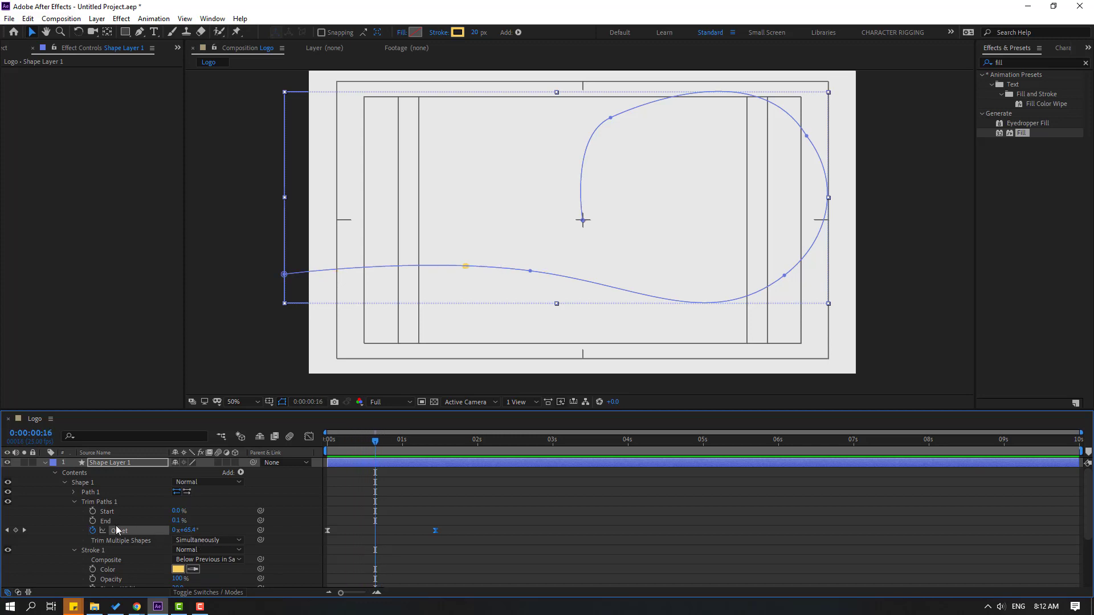
click(92, 520)
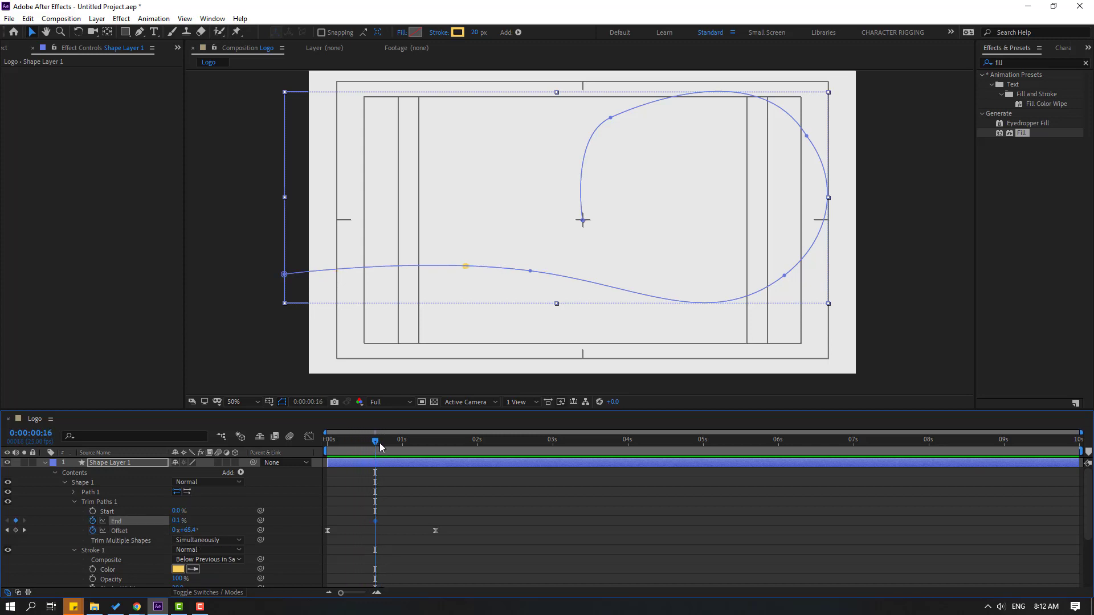
drag(379, 443, 394, 444)
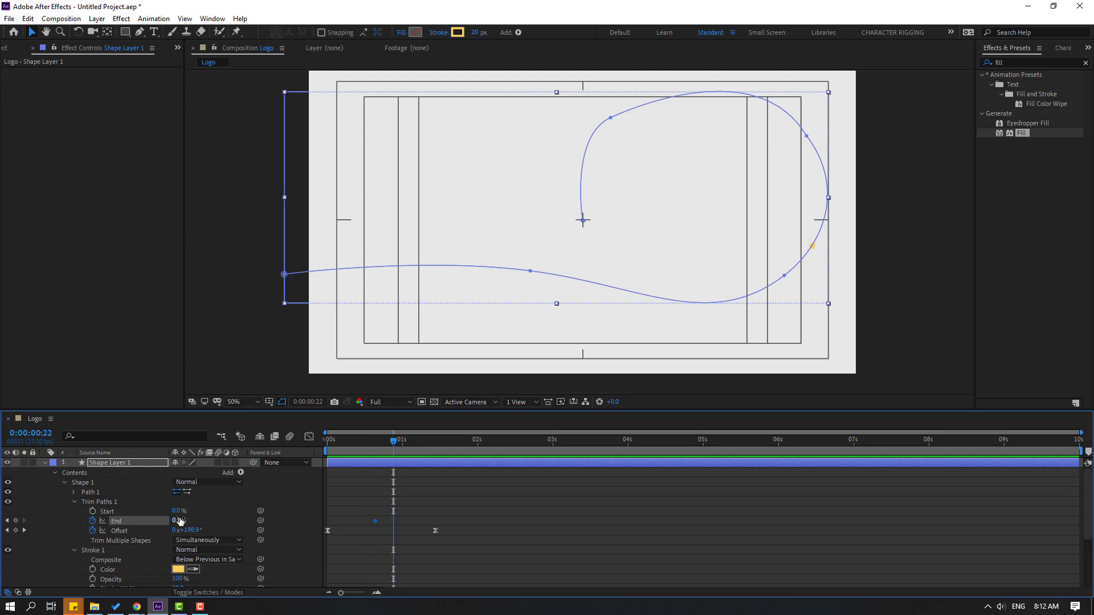
drag(178, 520, 180, 521)
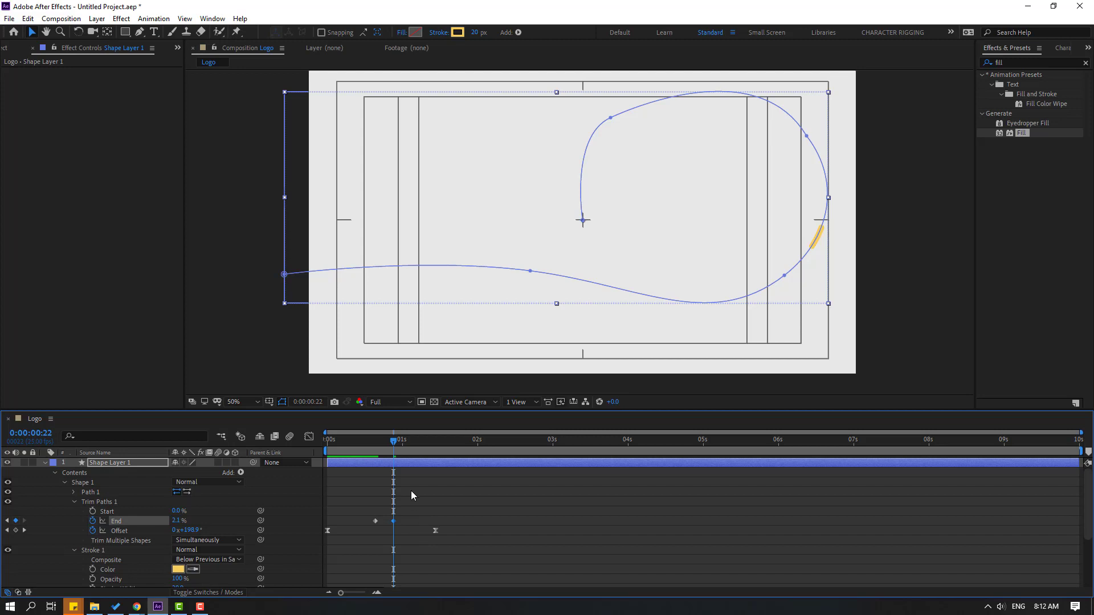
Copy the first End keyframe and paste it at 0:00:01:03 so the line shrinks back to a dot
drag(395, 443, 414, 450)
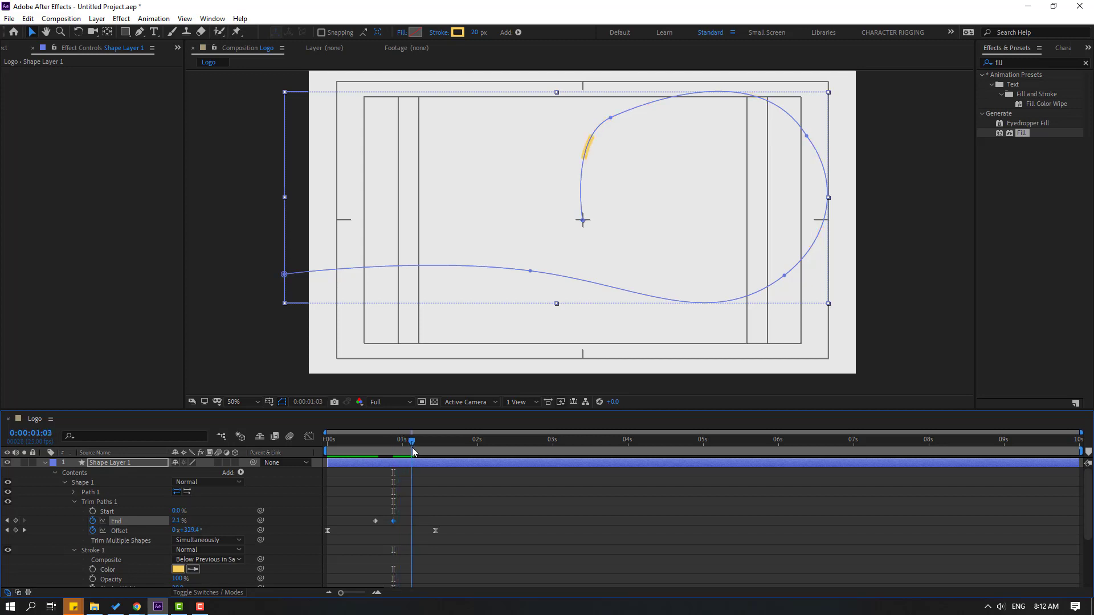
click(376, 521)
key(ctrl+c)
key(ctrl+v)
Apply easy ease to all three End keyframes and preview the animation
drag(437, 514, 371, 524)
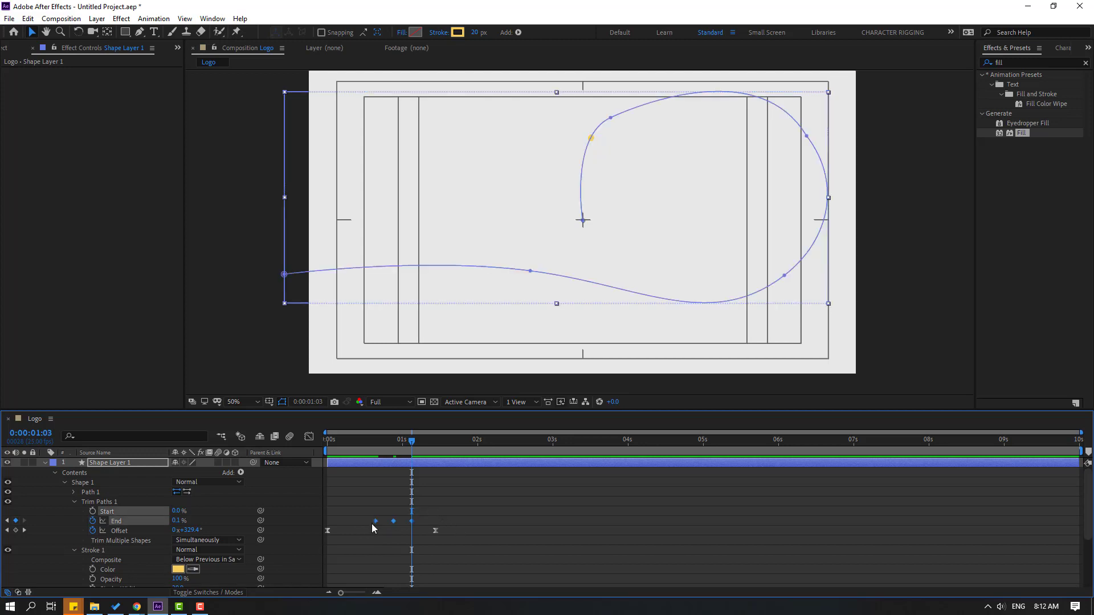
right_click(374, 521)
mouse_move(422, 512)
click(551, 448)
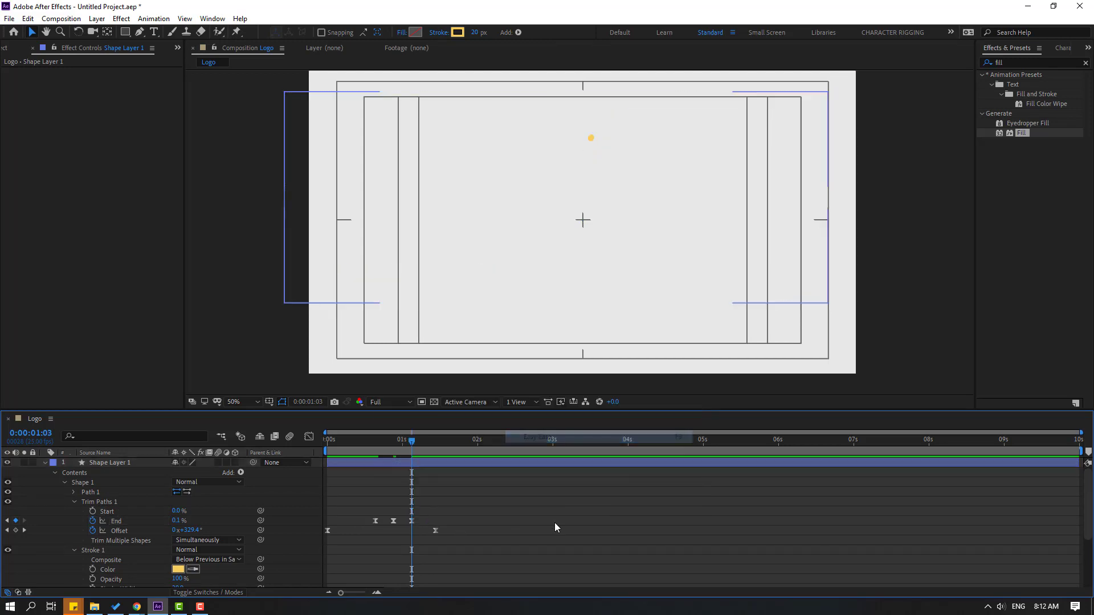
key(space)
key(space)
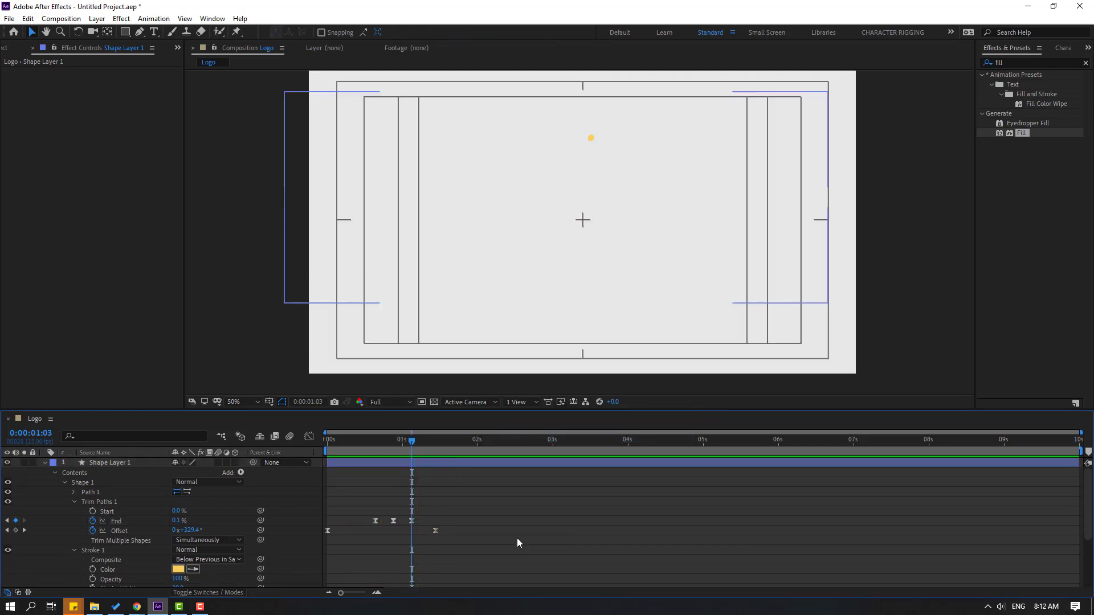
Move the first two End keyframes earlier, to about 0.3 and 0.7 seconds, and preview the stretching line
mouse_move(377, 521)
mouse_down()
mouse_move(348, 521)
mouse_move(379, 521)
mouse_up()
click(554, 506)
key(space)
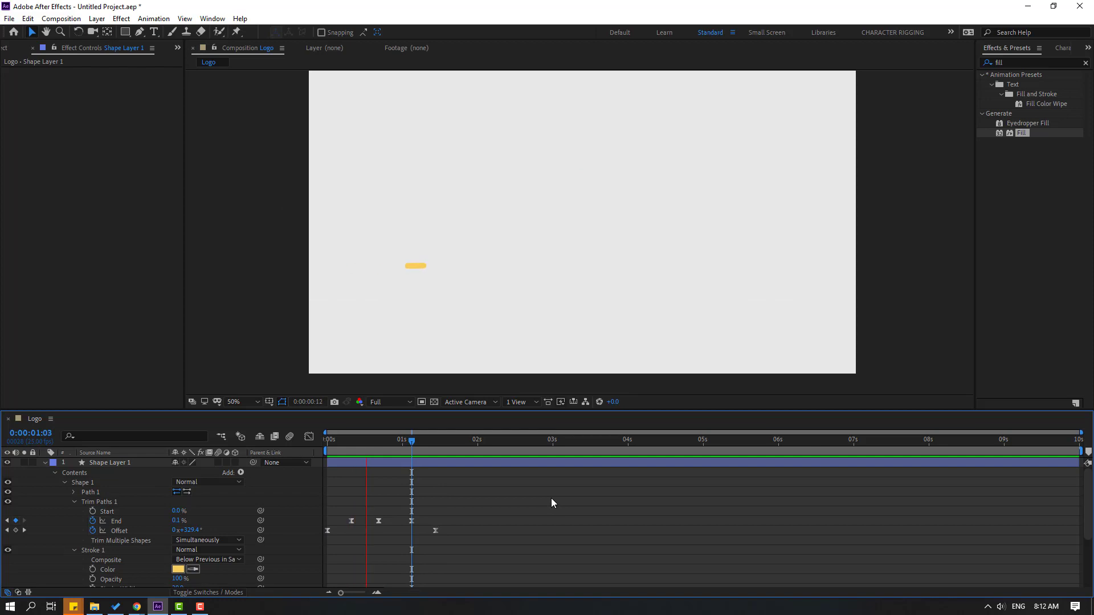
key(comma)
key(comma)
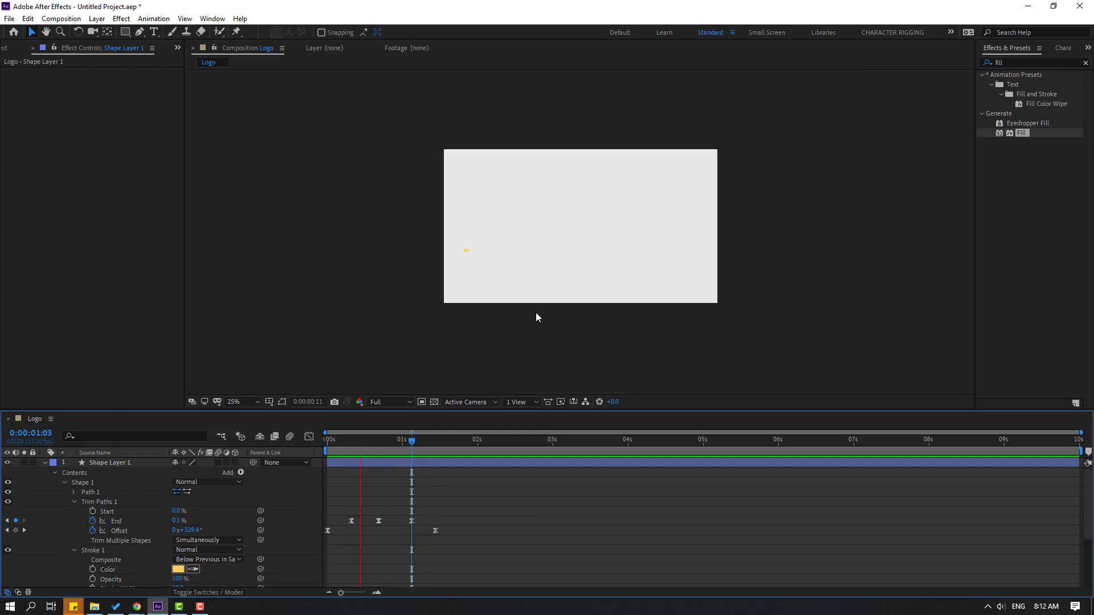
key(period)
key(period)
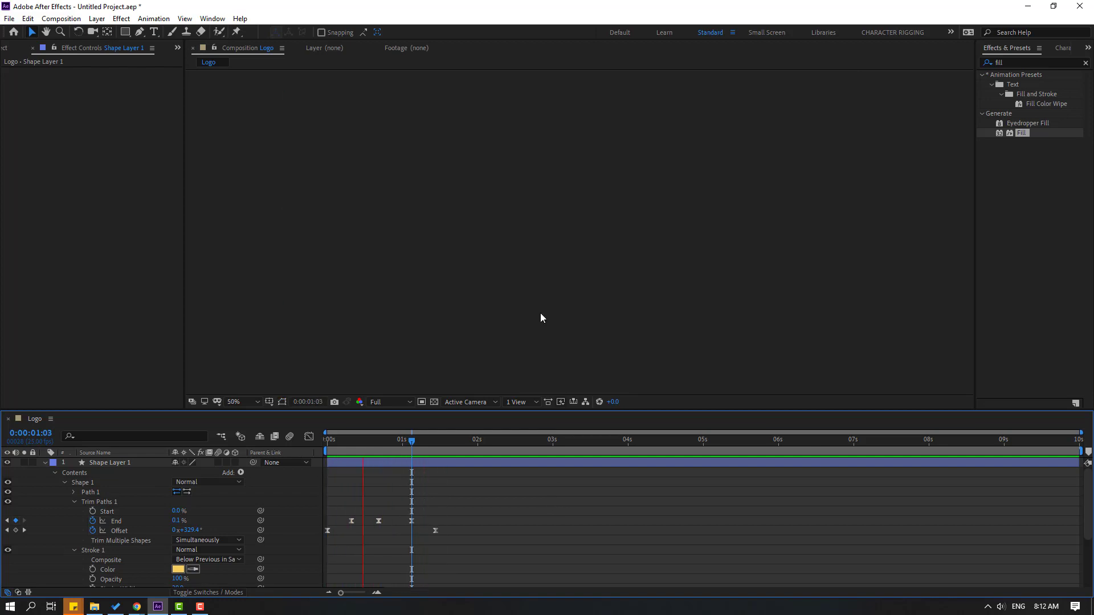
key(space)
Change the shape layer's stroke colour from yellow to a medium blue and preview the animation
click(111, 462)
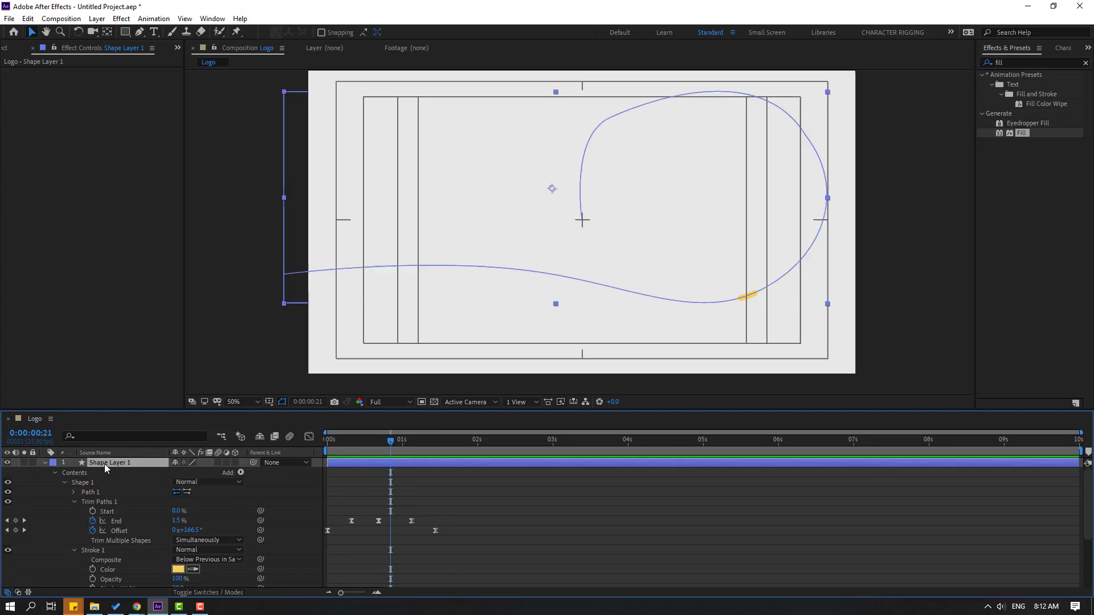
click(458, 32)
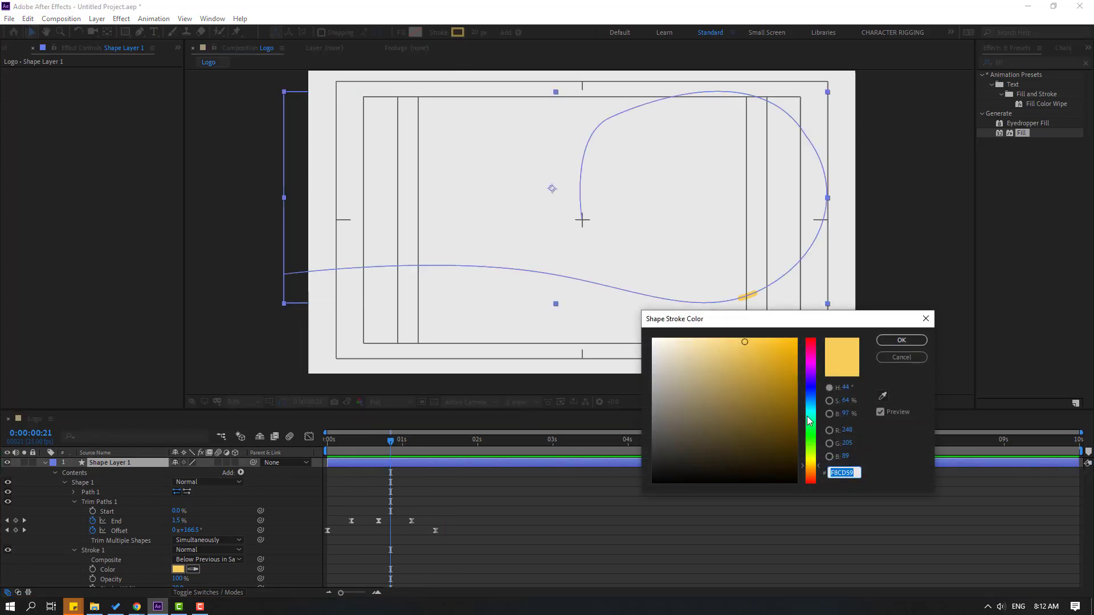
drag(809, 422, 810, 399)
mouse_move(750, 356)
mouse_down()
mouse_move(772, 356)
mouse_move(723, 363)
mouse_up()
click(901, 340)
click(644, 517)
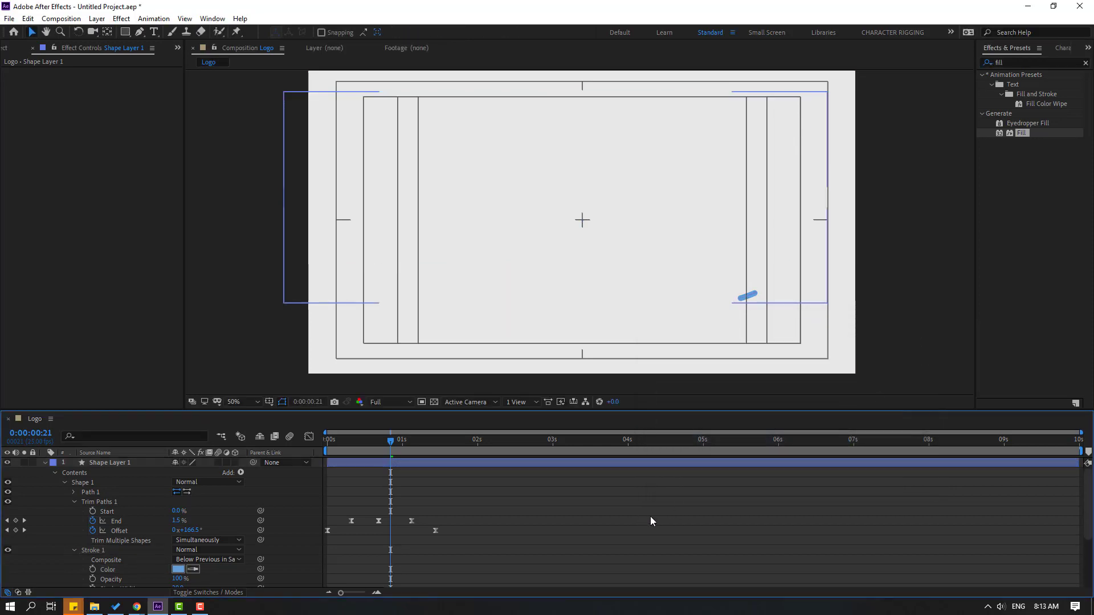
key(space)
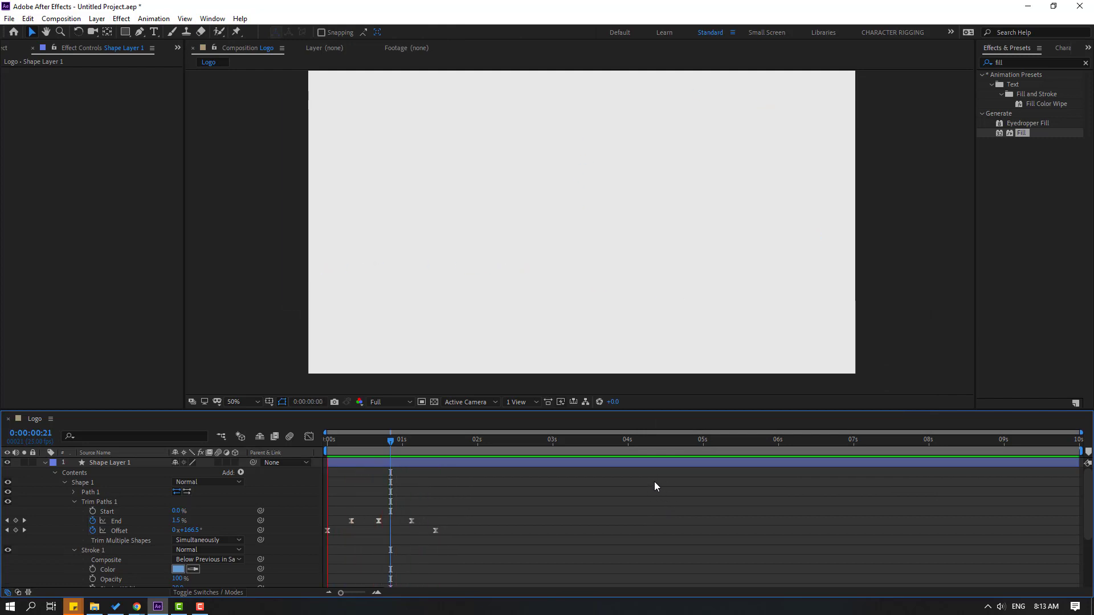
key(space)
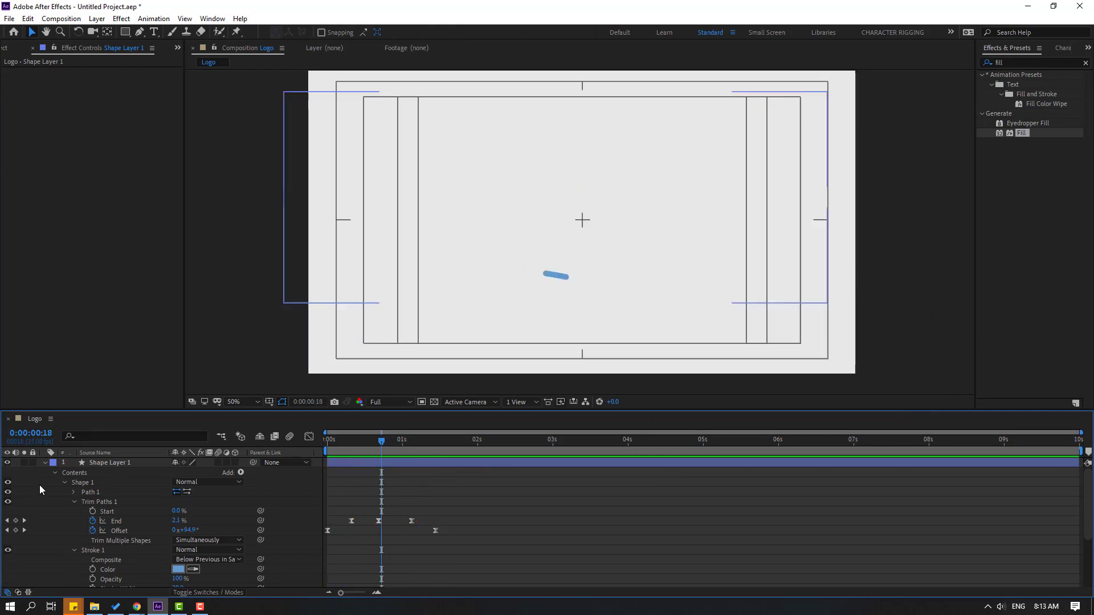
Collapse the shape layer's properties and rename the layer line_1
click(46, 464)
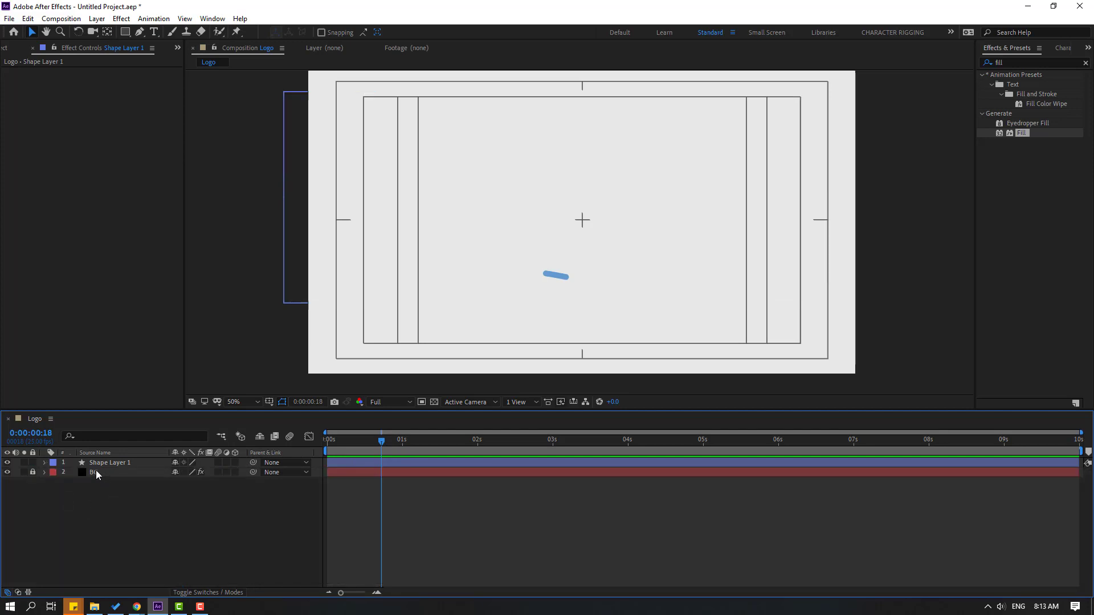
key(Return)
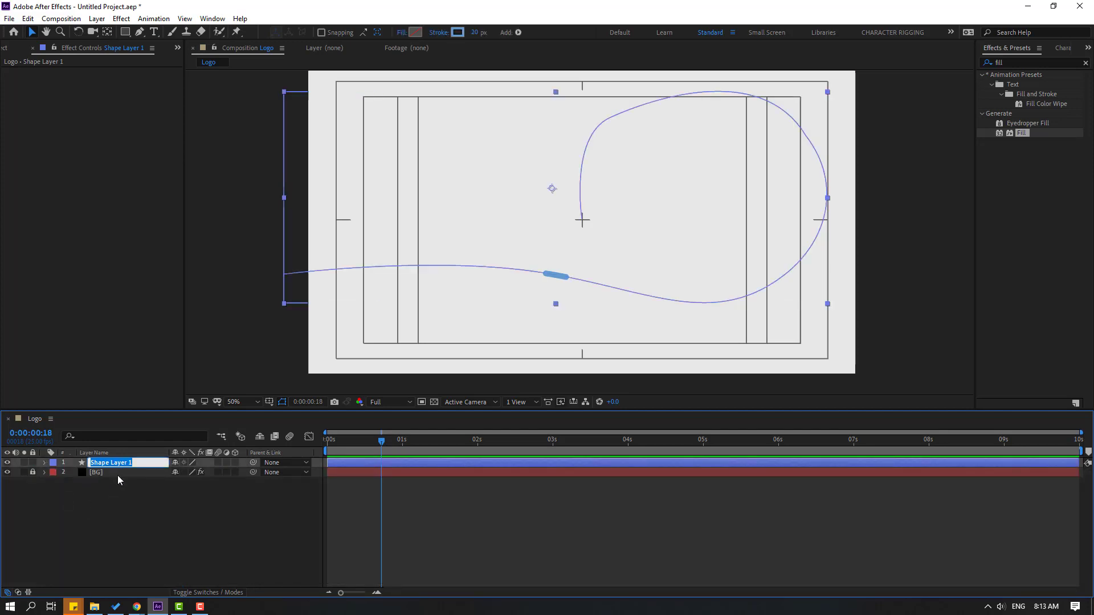
text(line_1)
key(Return)
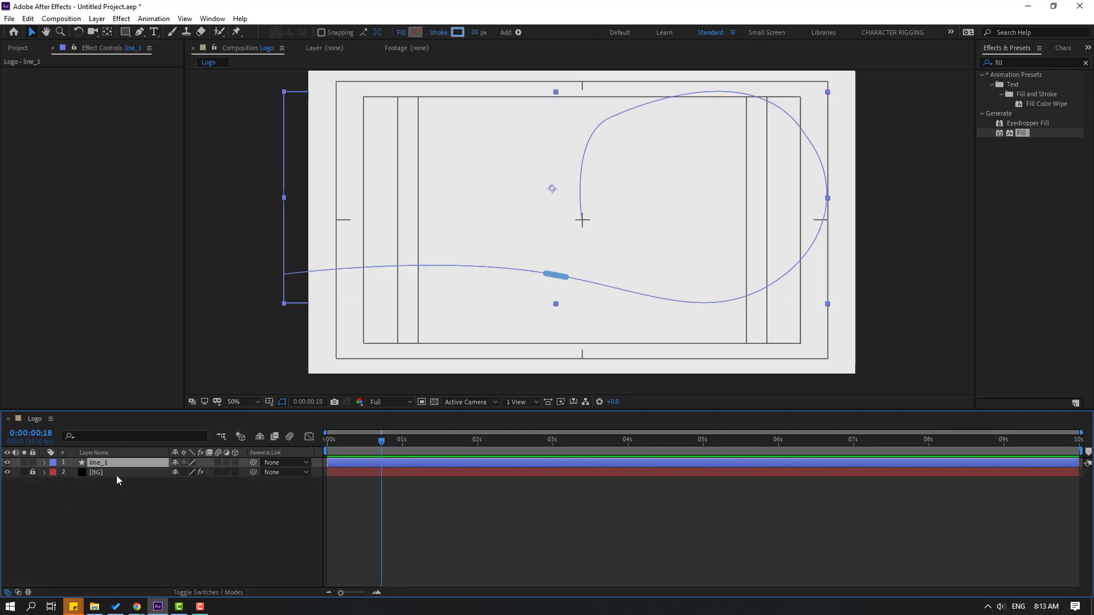
Duplicate line_1 and shift the copy to start about 0.1 seconds later
key(ctrl+d)
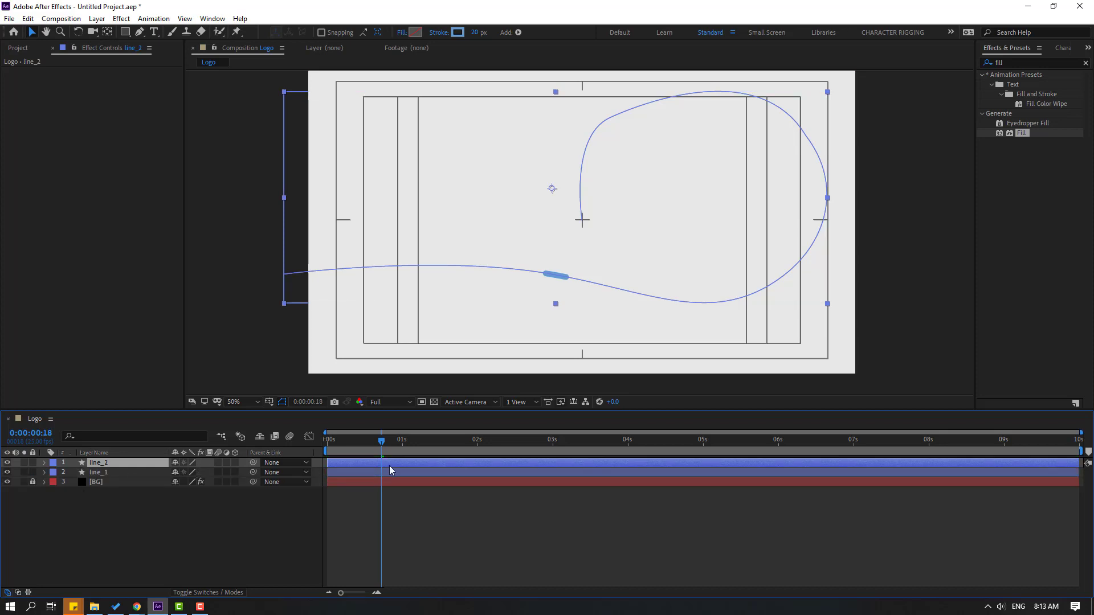
drag(339, 462, 344, 465)
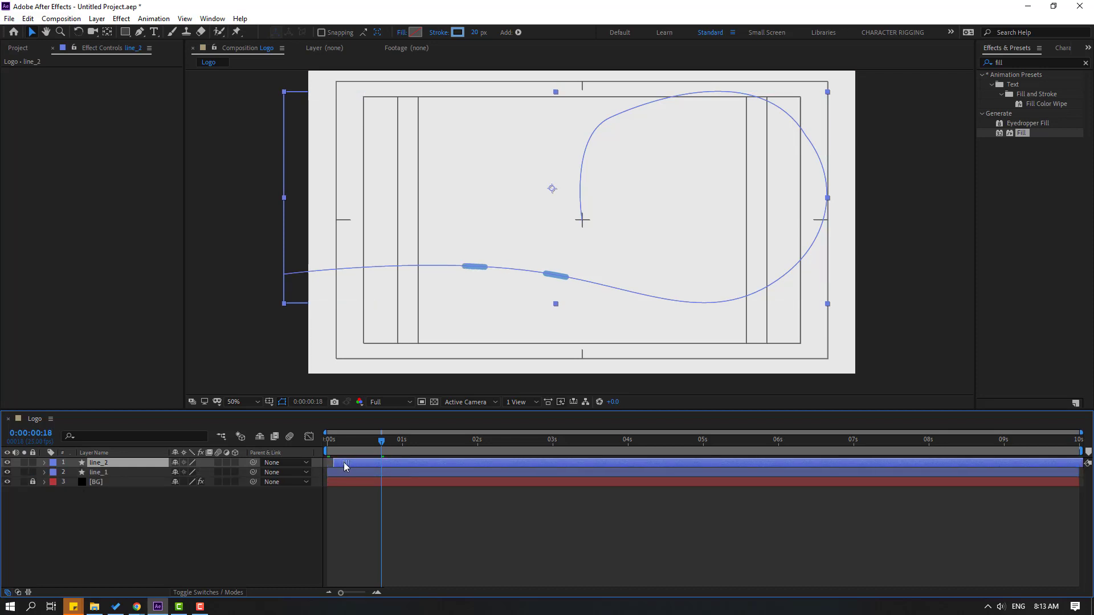
Give line_2 a lighter blue stroke colour and preview the two lines moving together
click(457, 32)
drag(734, 369, 716, 349)
click(901, 340)
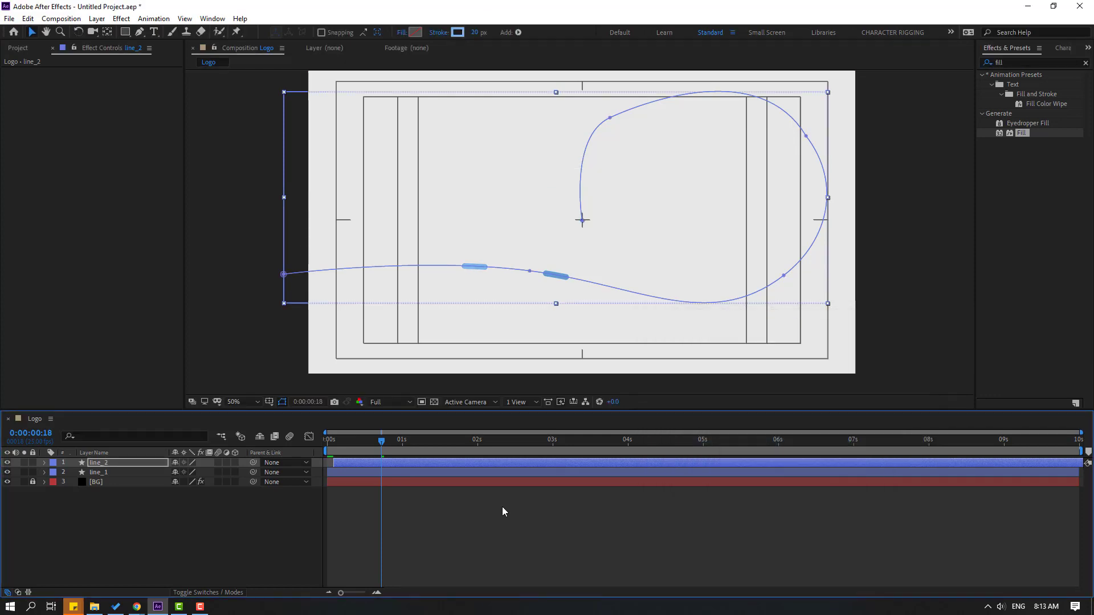
click(500, 504)
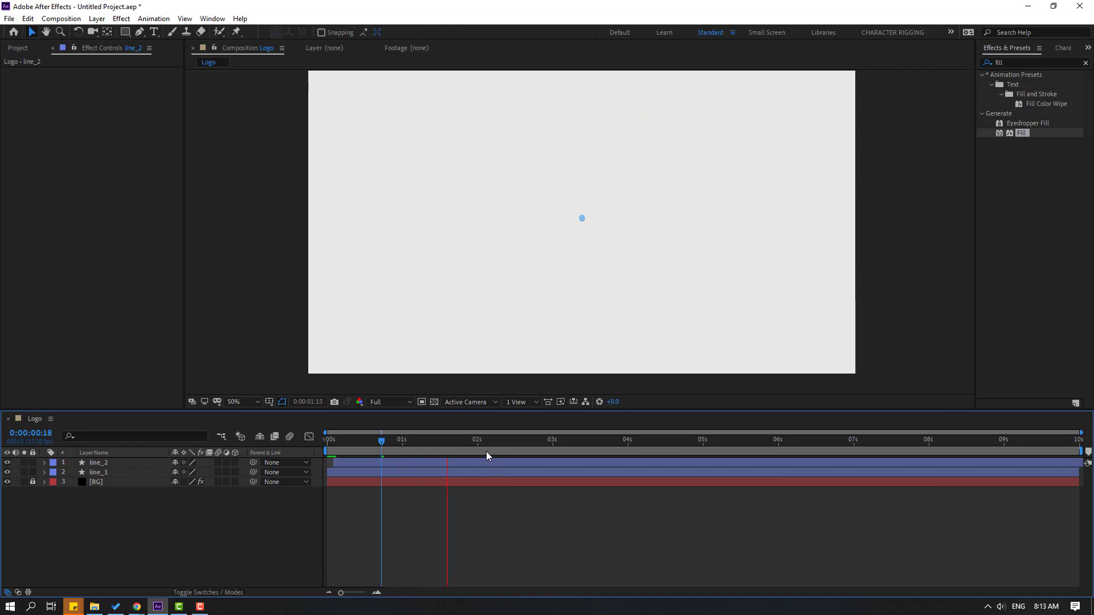
key(comma)
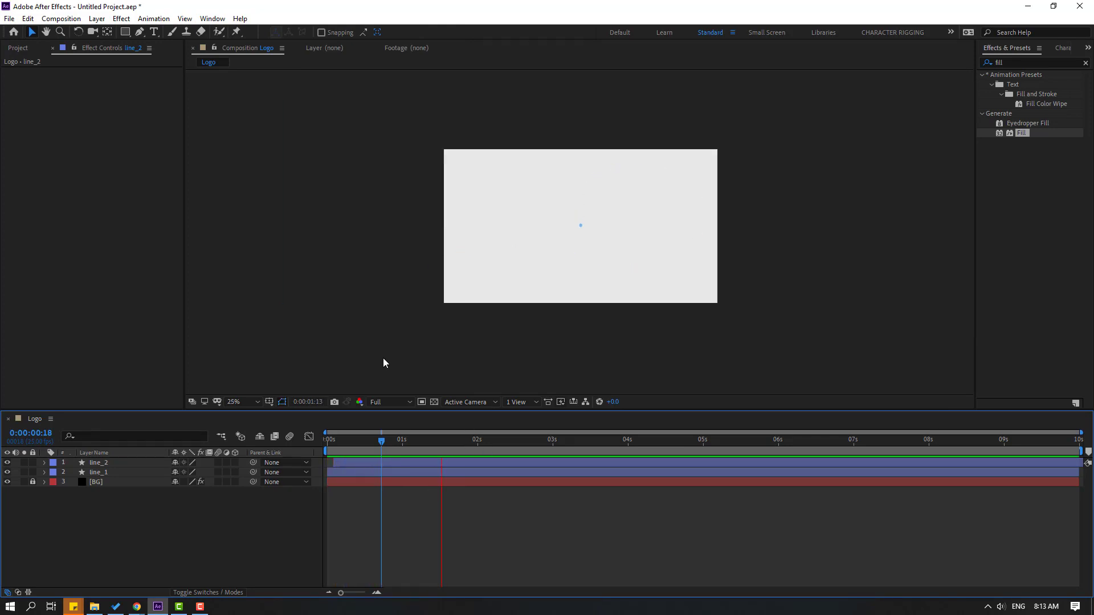
key(apostrophe)
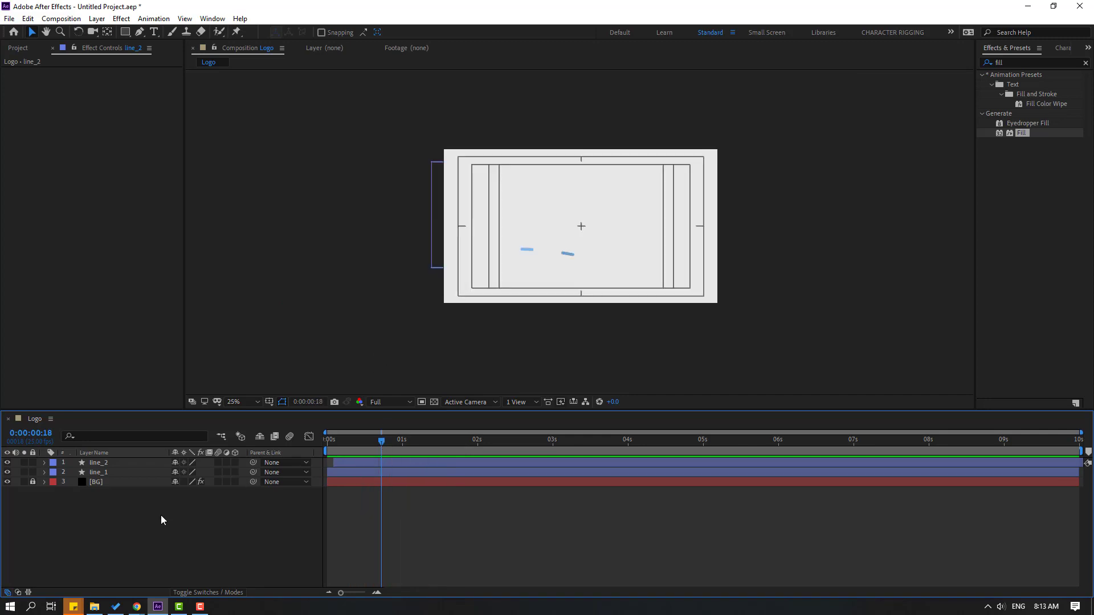
Draw a small circle with the Ellipse tool just above and to the left of the composition's centre
mouse_move(124, 34)
mouse_down()
mouse_move(152, 67)
mouse_move(163, 62)
mouse_up()
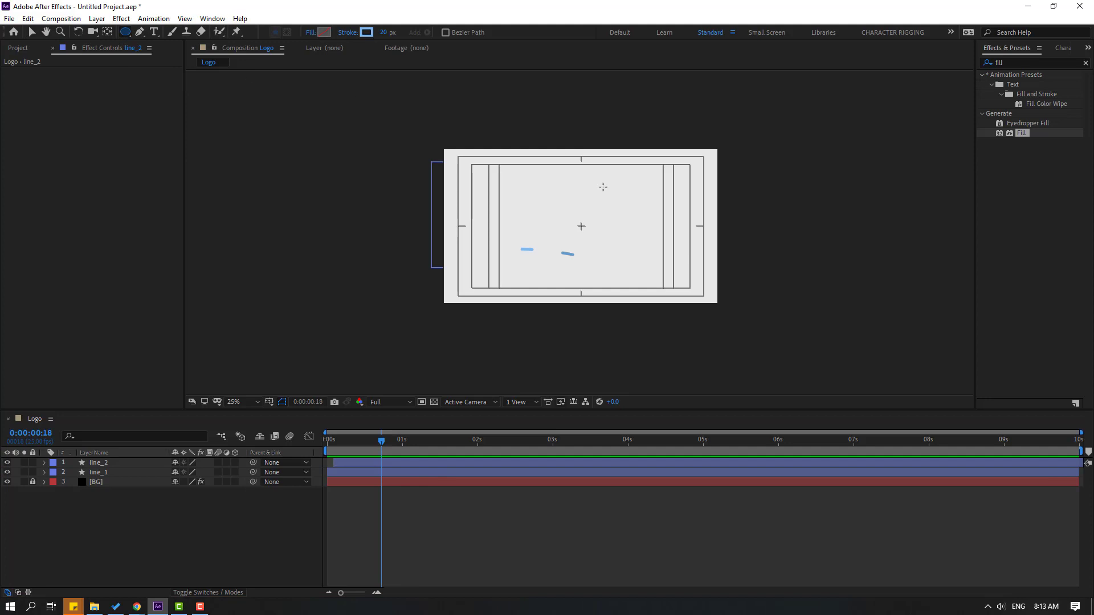
key(period)
key(period)
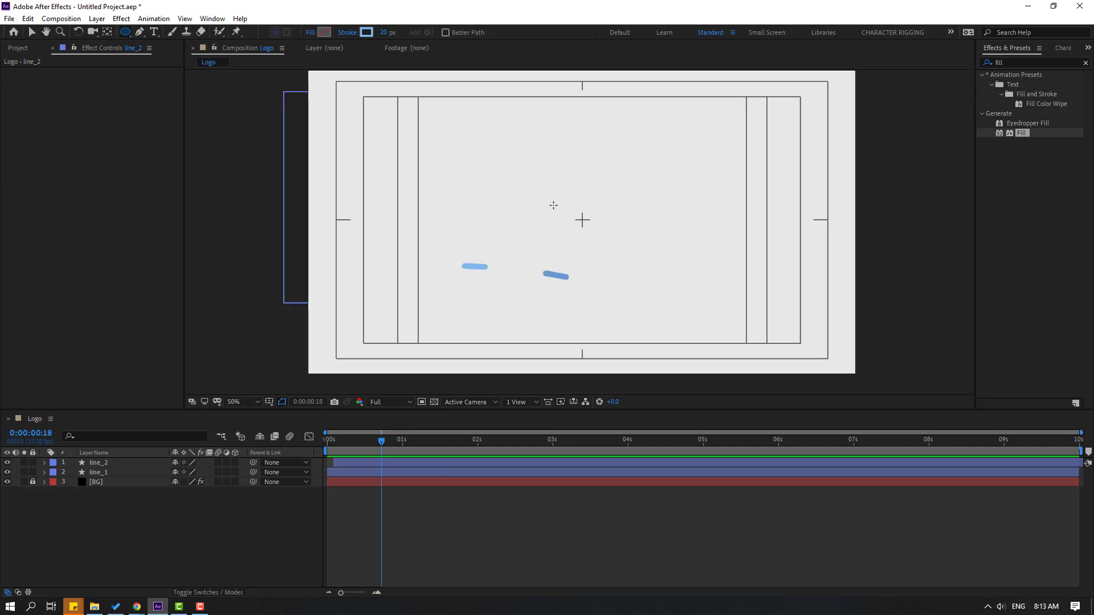
drag(544, 185, 581, 220)
click(32, 33)
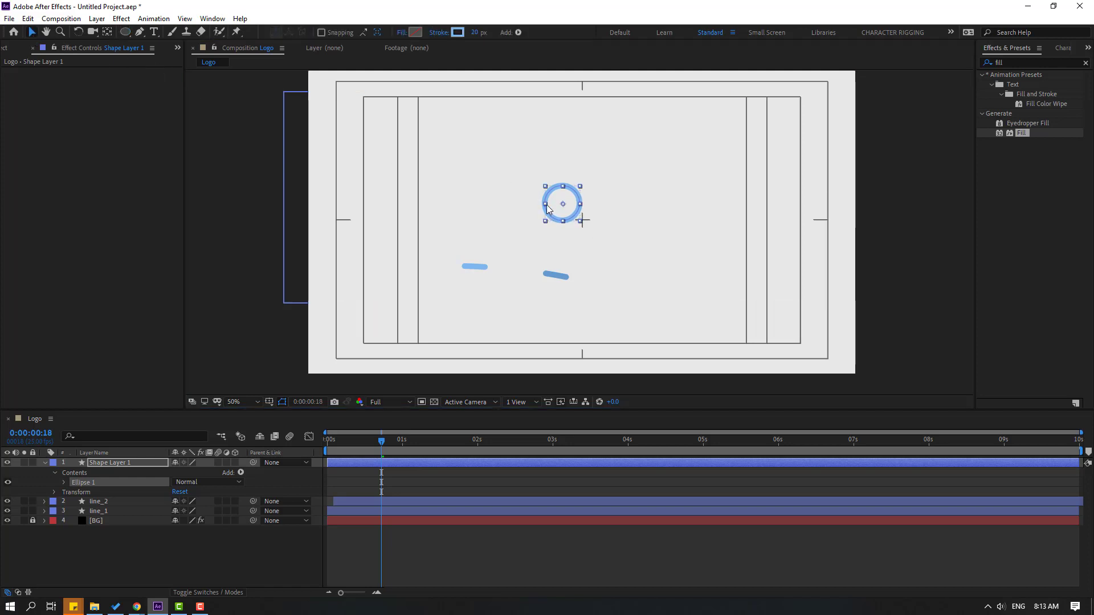
Rename the new circle layer eye_main
click(159, 539)
click(104, 463)
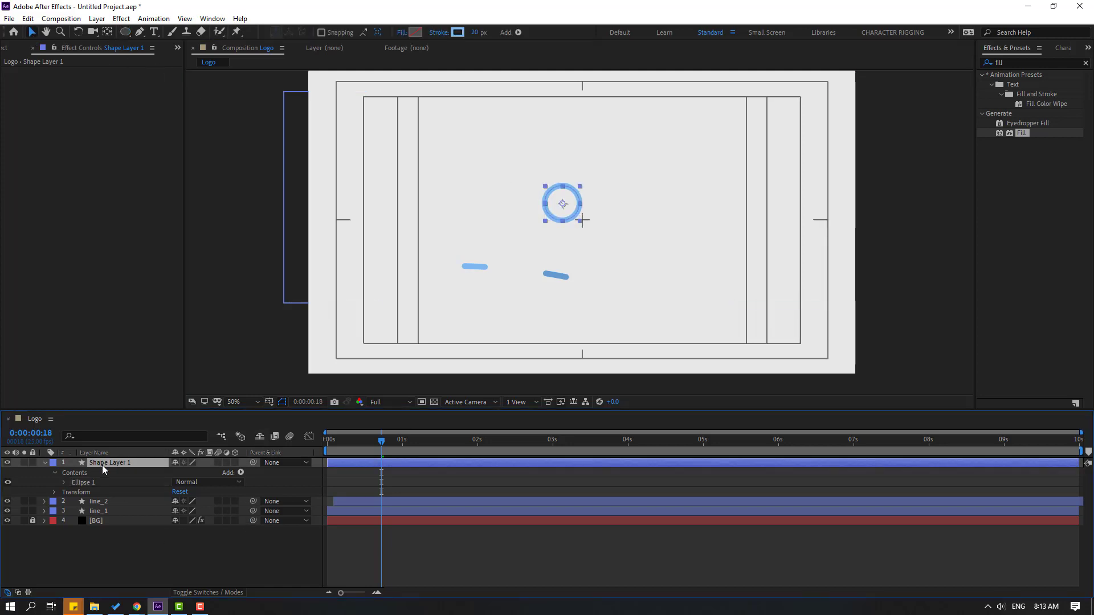
key(Return)
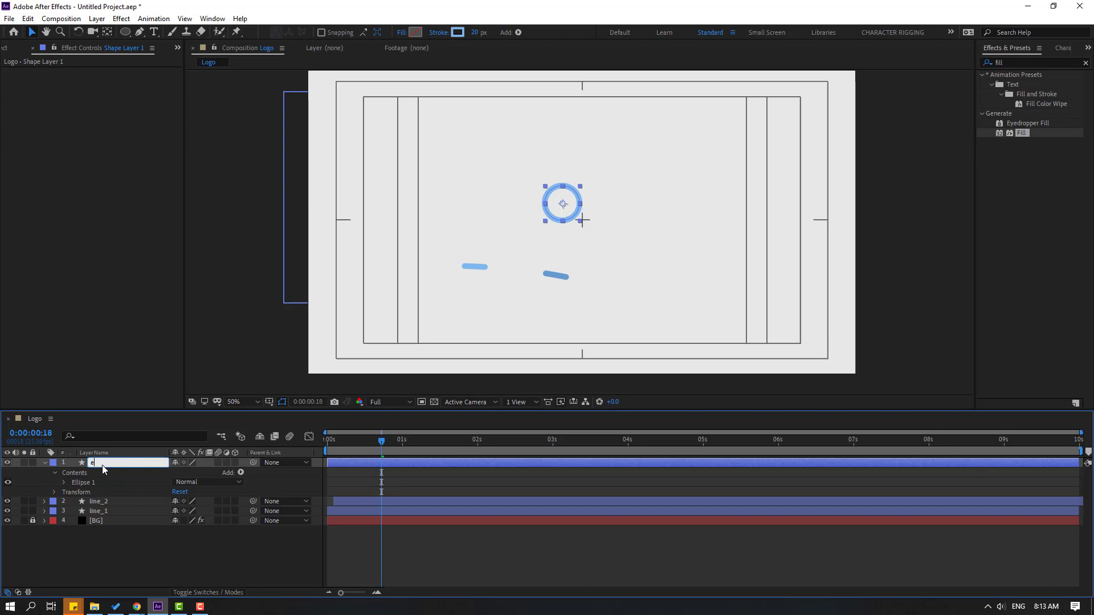
text(eye_main)
key(Return)
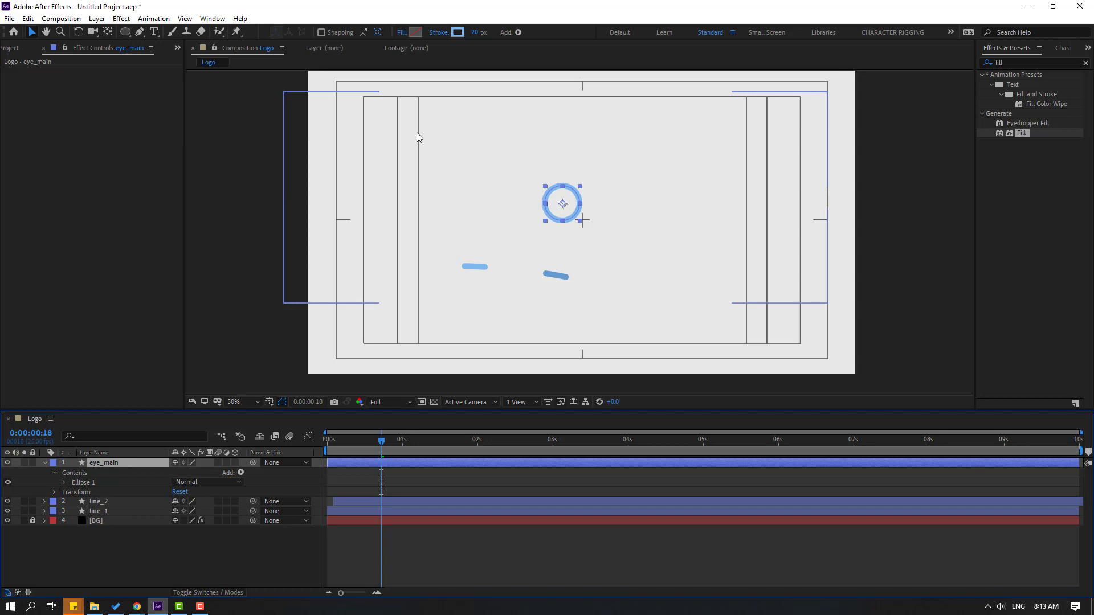
Set the stroke width of eye_main to 0 px
click(475, 33)
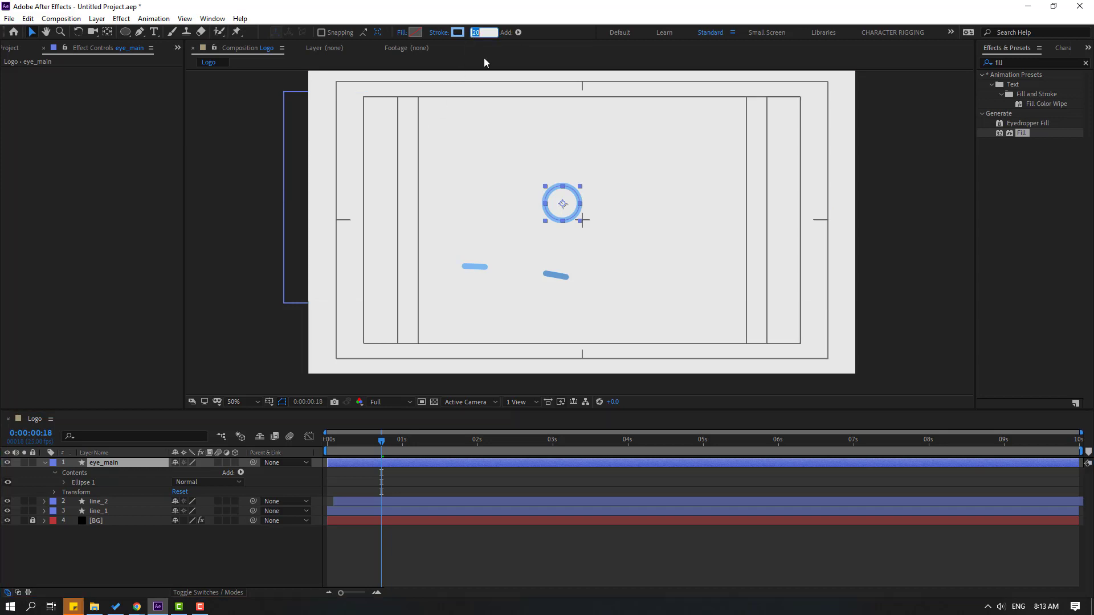
text(0)
key(Return)
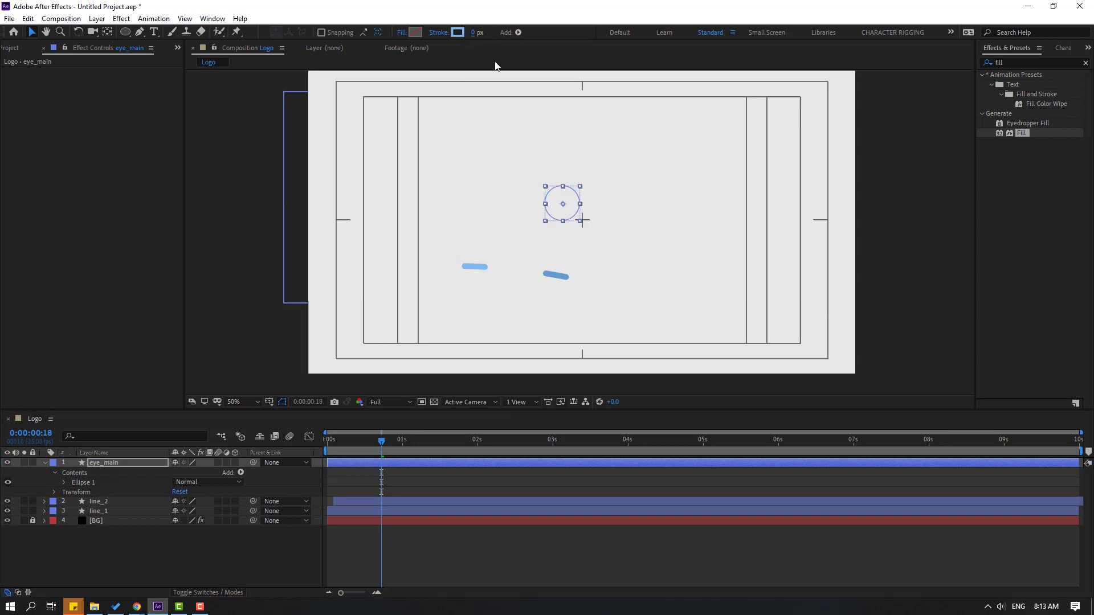
Fill the eye_main circle with the light blue #7EB8ED sampled from the lighter line
click(418, 33)
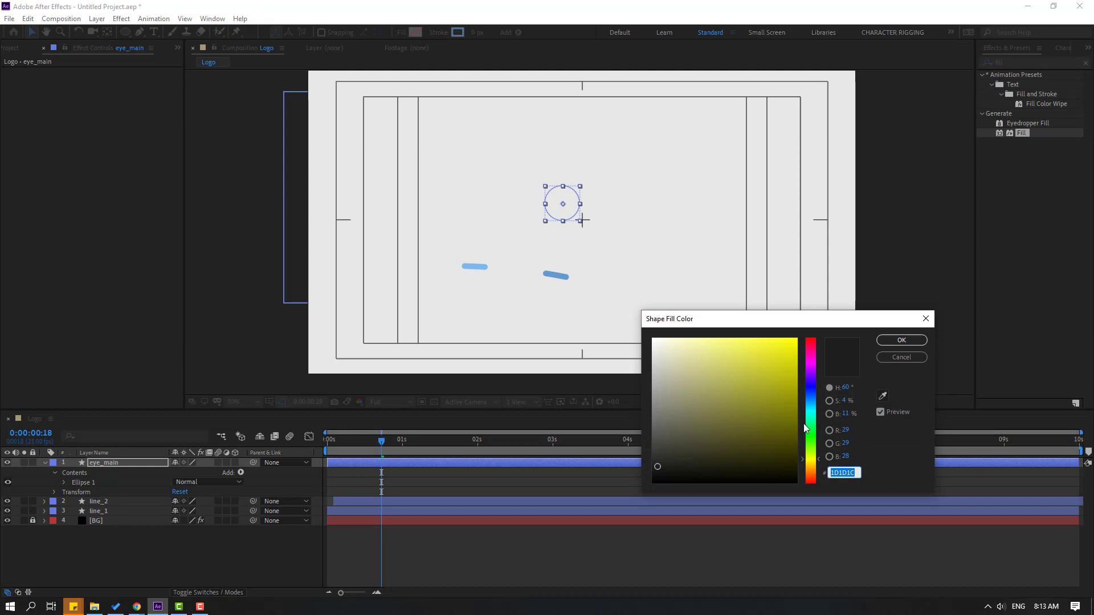
click(883, 395)
click(481, 265)
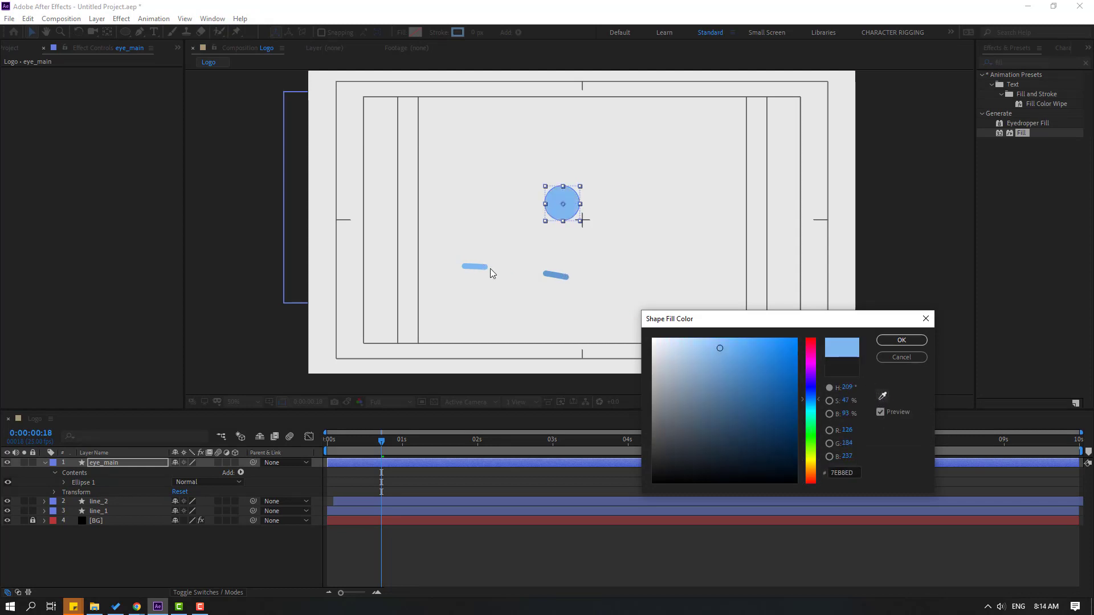
click(887, 340)
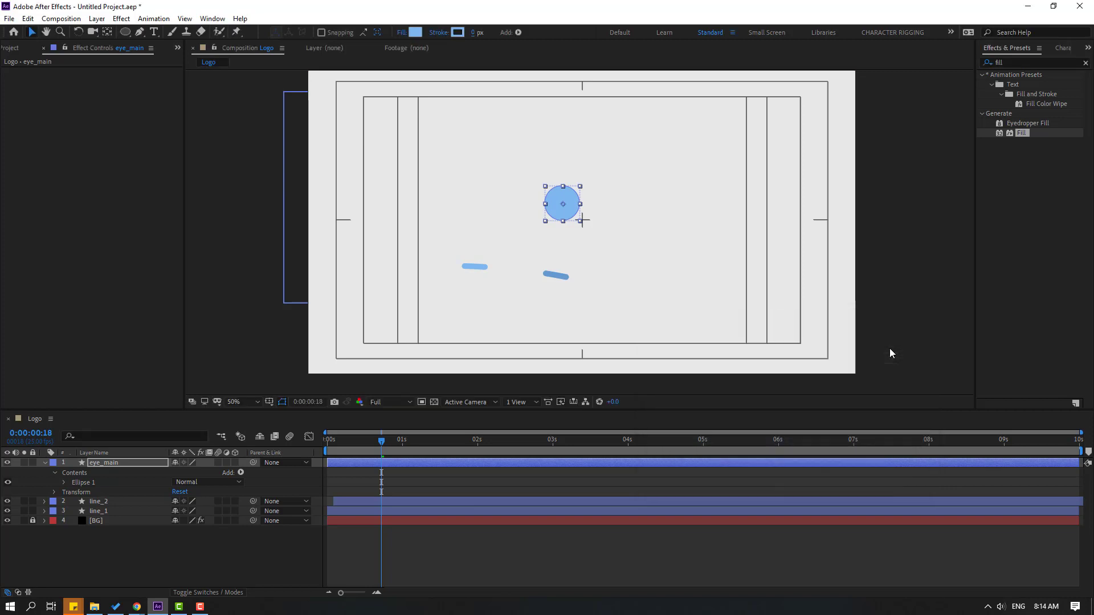
Move the eye_main circle to the middle of the composition and align it to the horizontal and vertical centre
key(period)
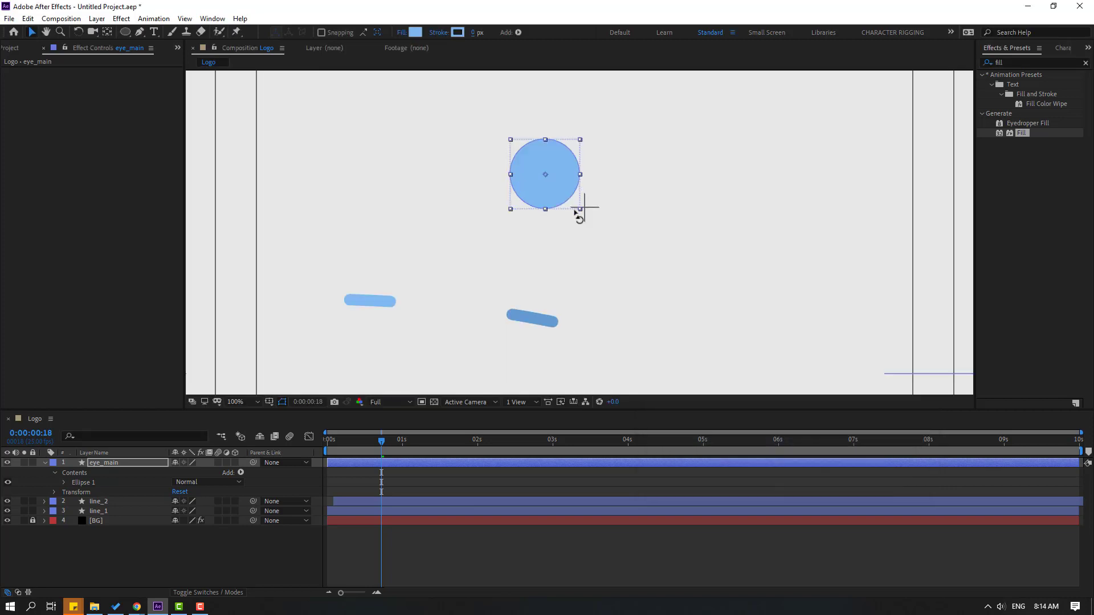
drag(542, 167, 590, 199)
click(1006, 447)
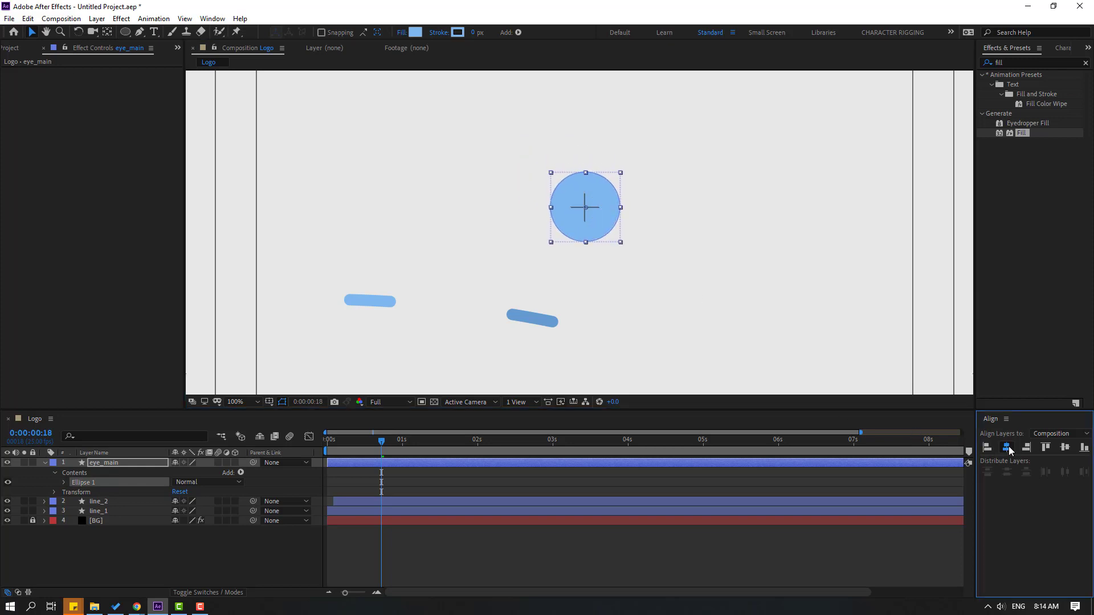
click(1064, 448)
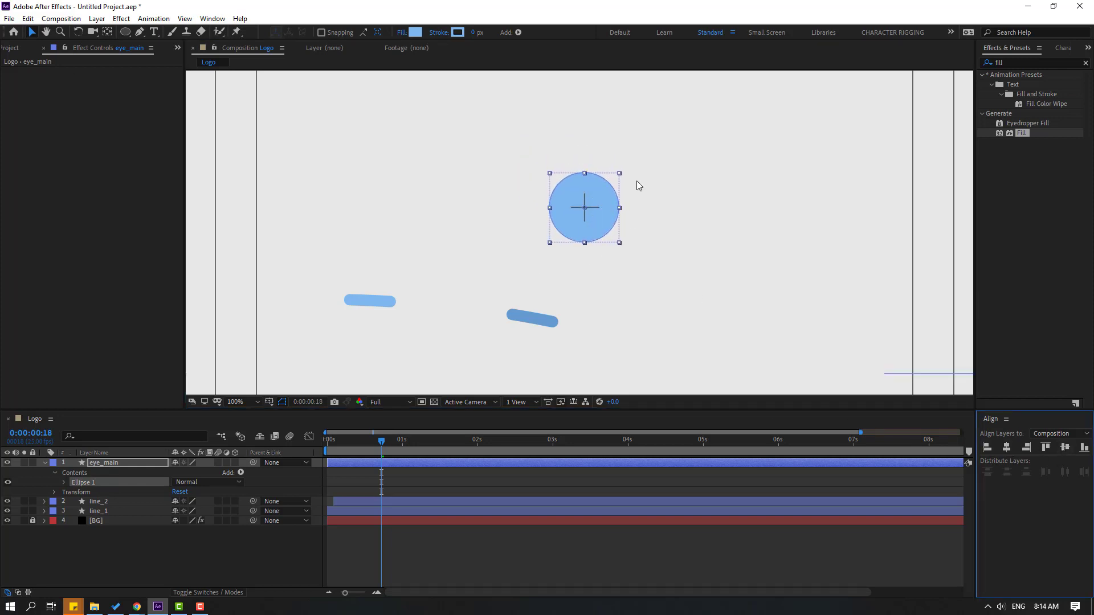
key(comma)
click(459, 527)
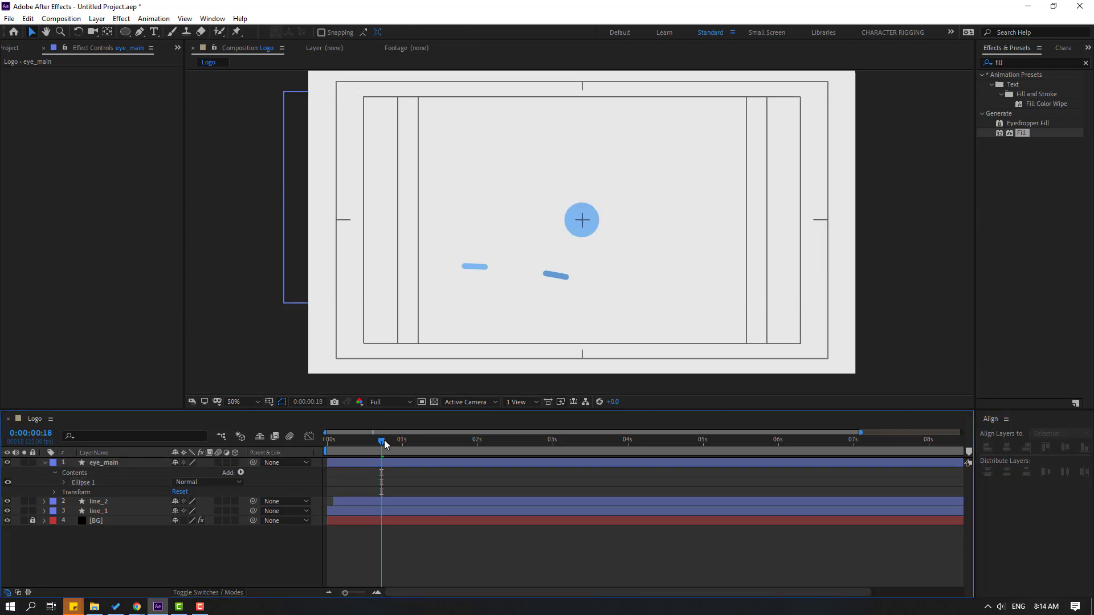
Duplicate the eye_main layer at 0:00:01:07 and scale the copy down to 58%
drag(384, 440, 425, 444)
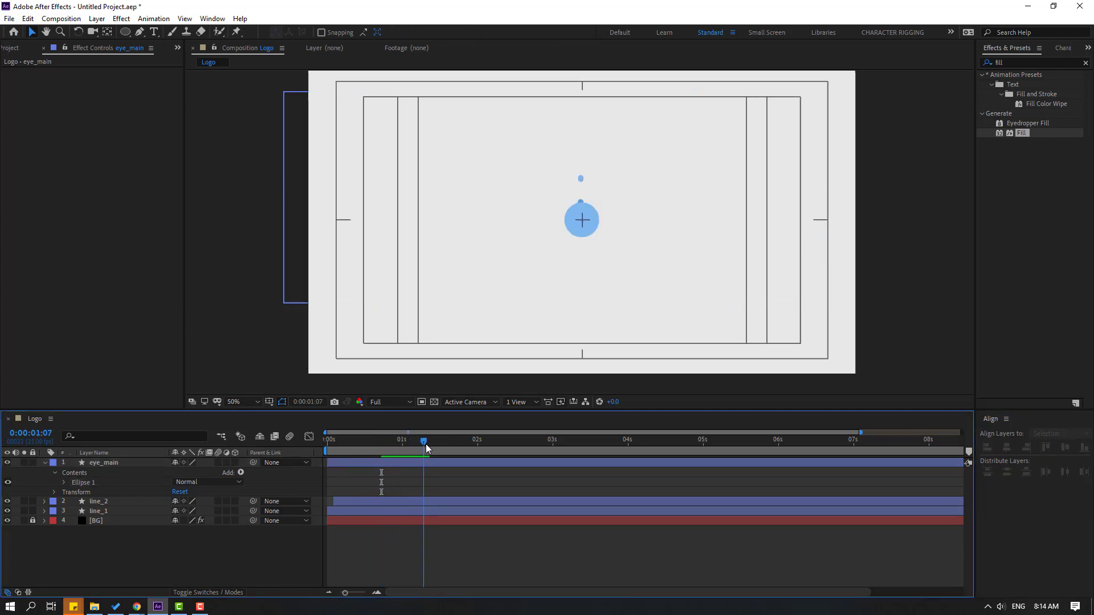
click(45, 462)
key(period)
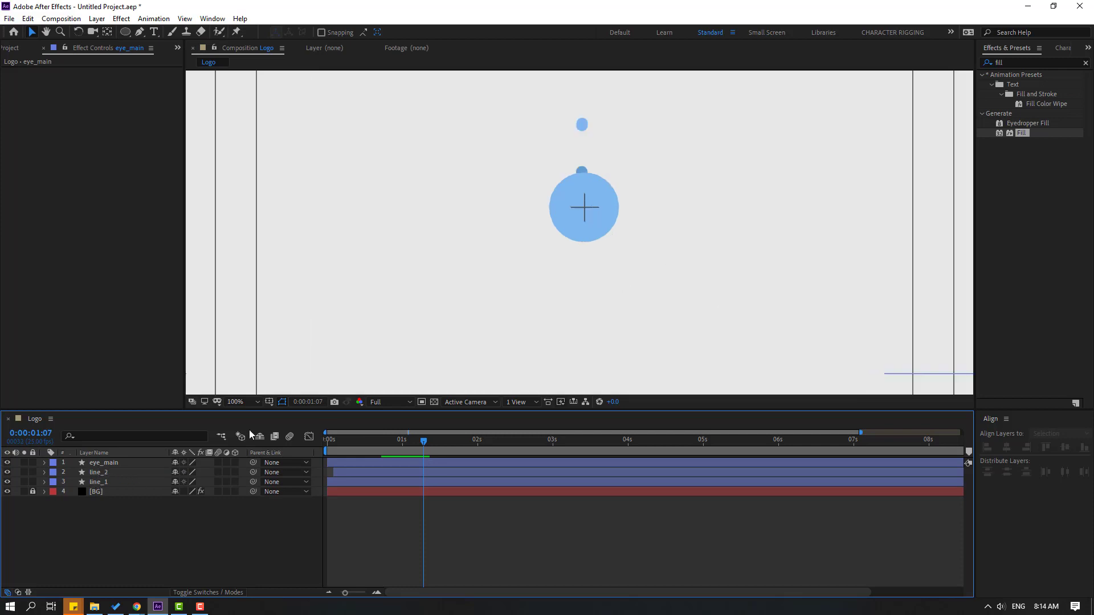
click(105, 463)
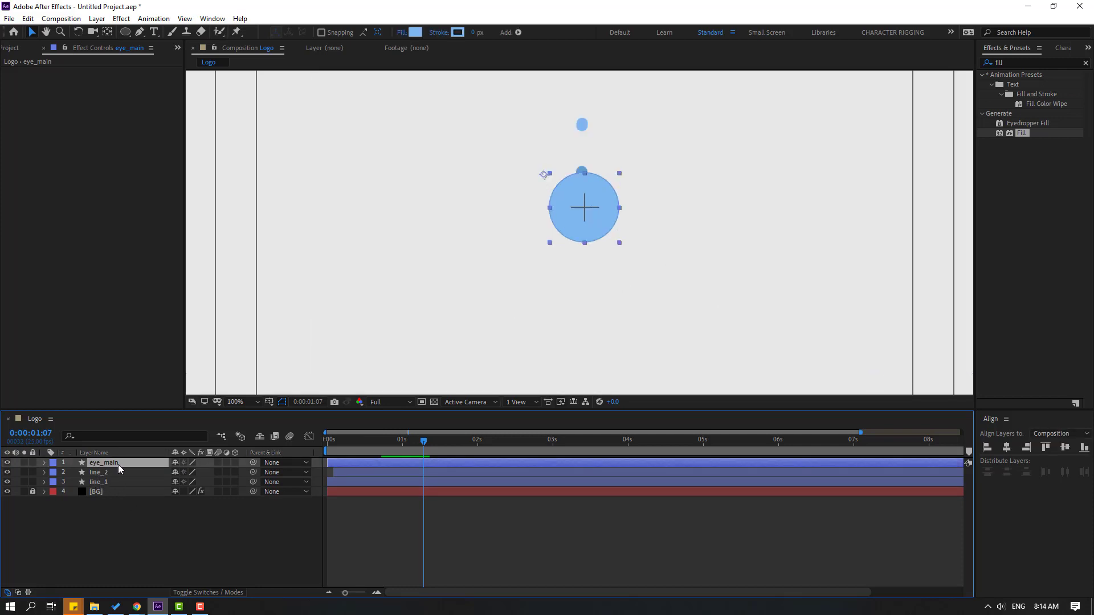
key(ctrl+d)
key(s)
drag(194, 478, 165, 472)
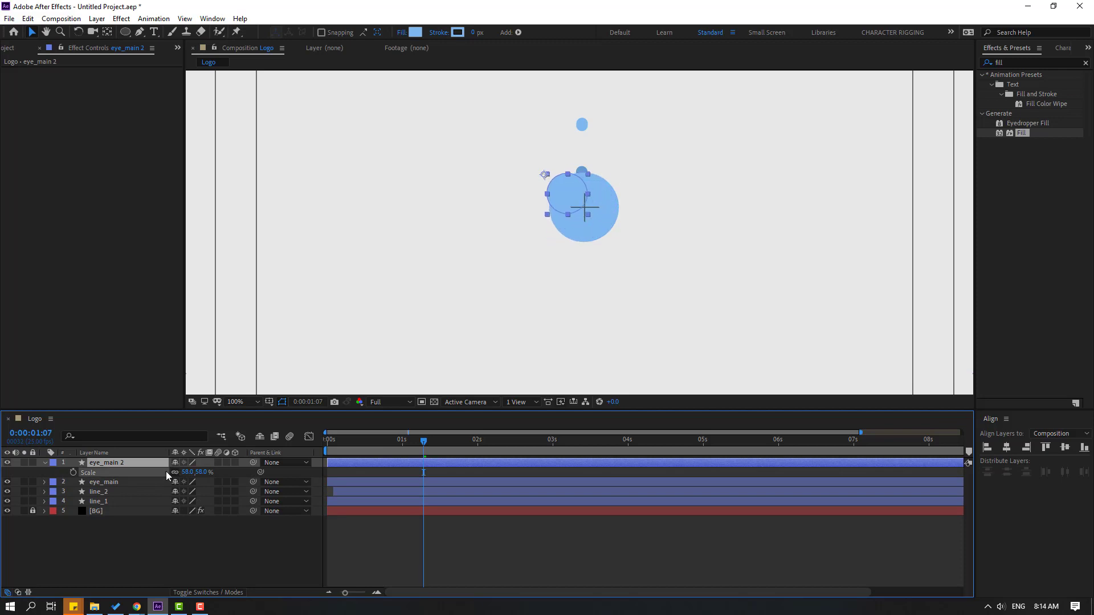
Centre the anchor point of eye_main 2 and move the small circle to the middle of the large one
click(108, 32)
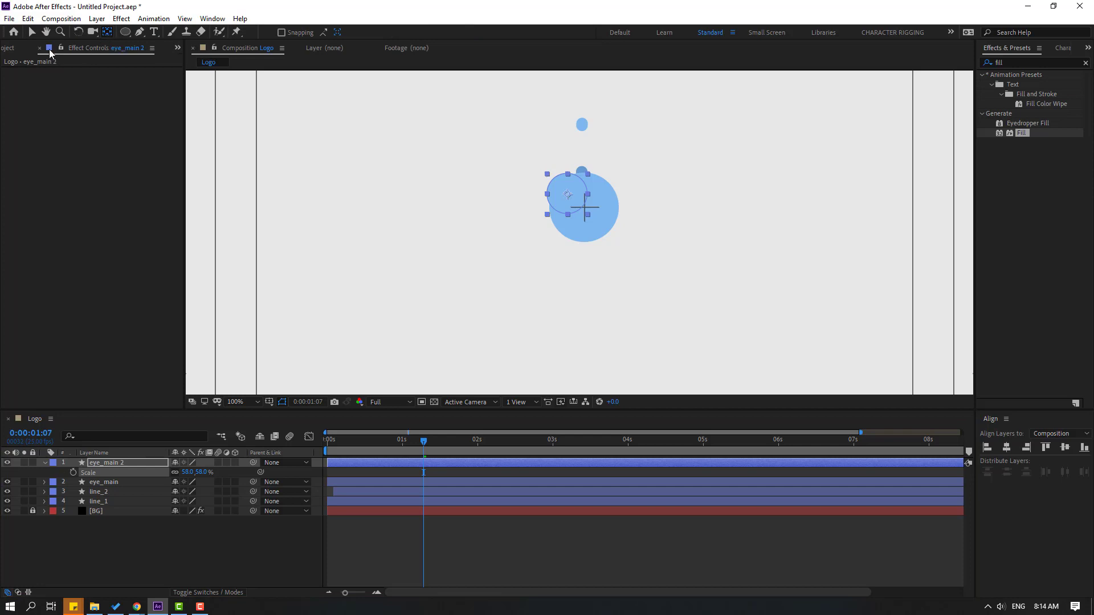
click(32, 33)
scroll(581, 197, up, 2)
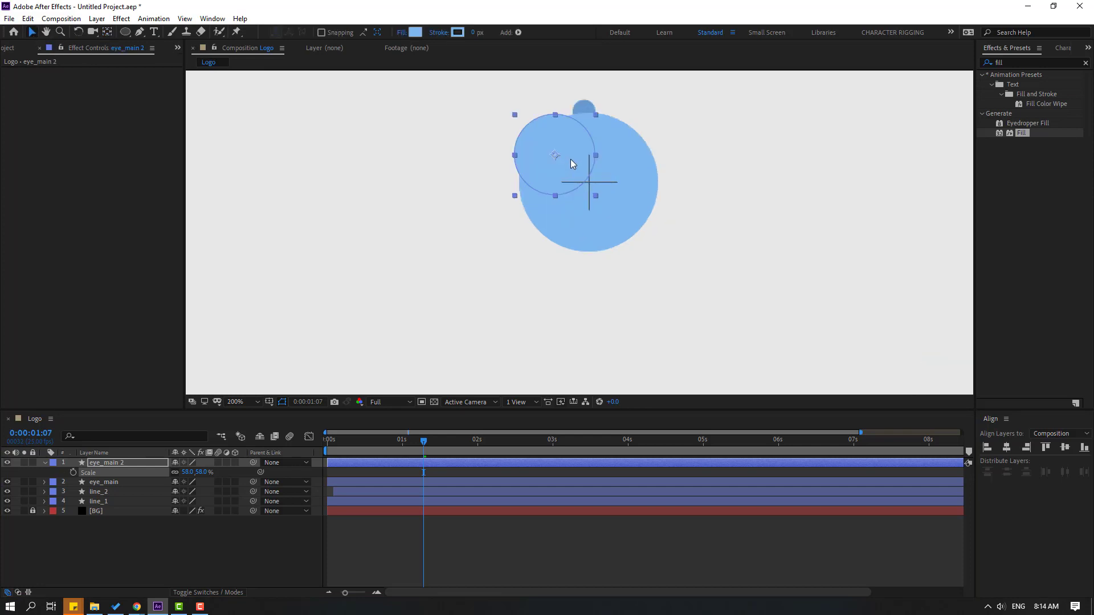
drag(609, 184, 605, 183)
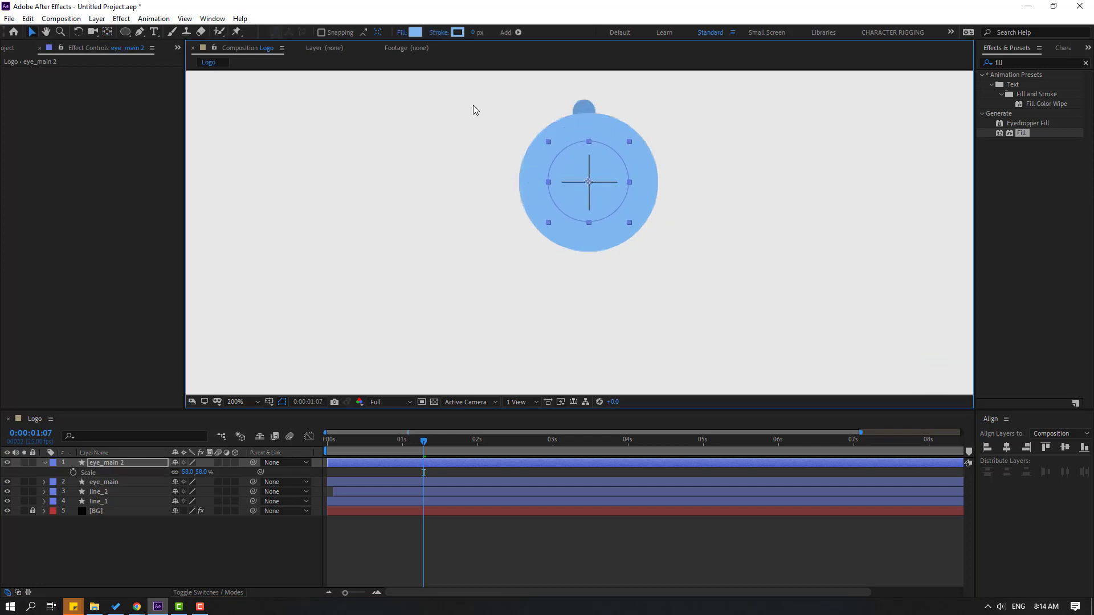
Change the fill of the small circle eye_main 2 to the paler blue #B2D6F6
click(414, 33)
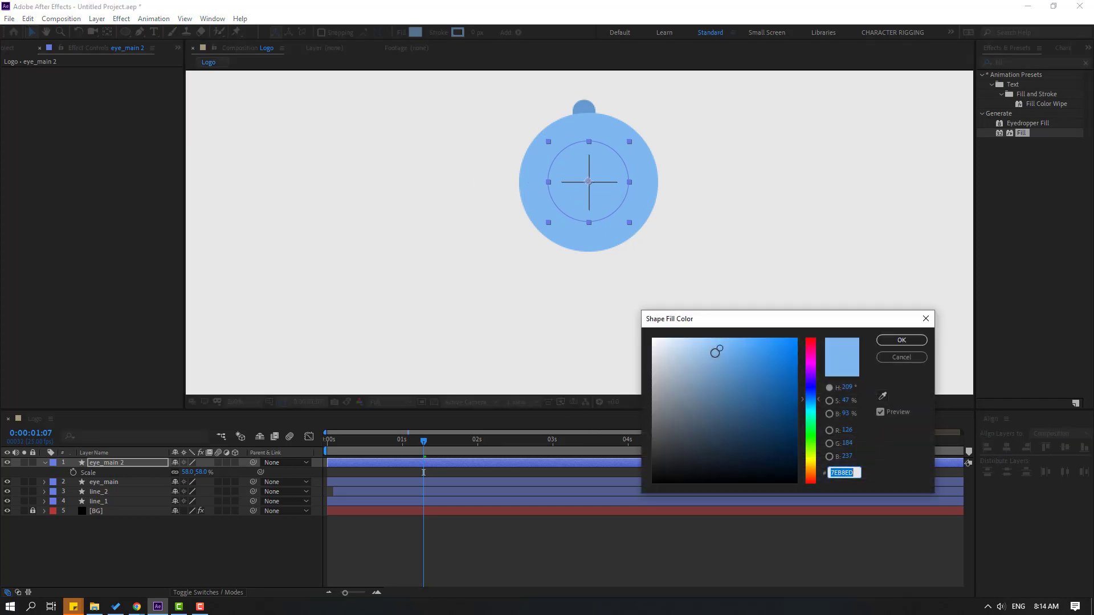
click(701, 346)
drag(701, 347, 692, 343)
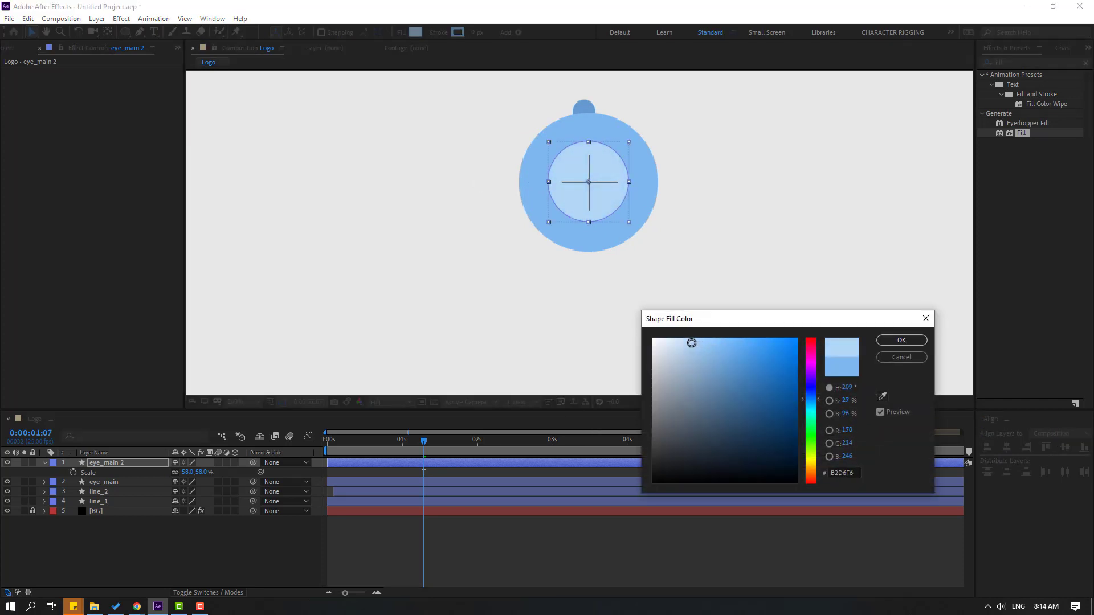
click(893, 341)
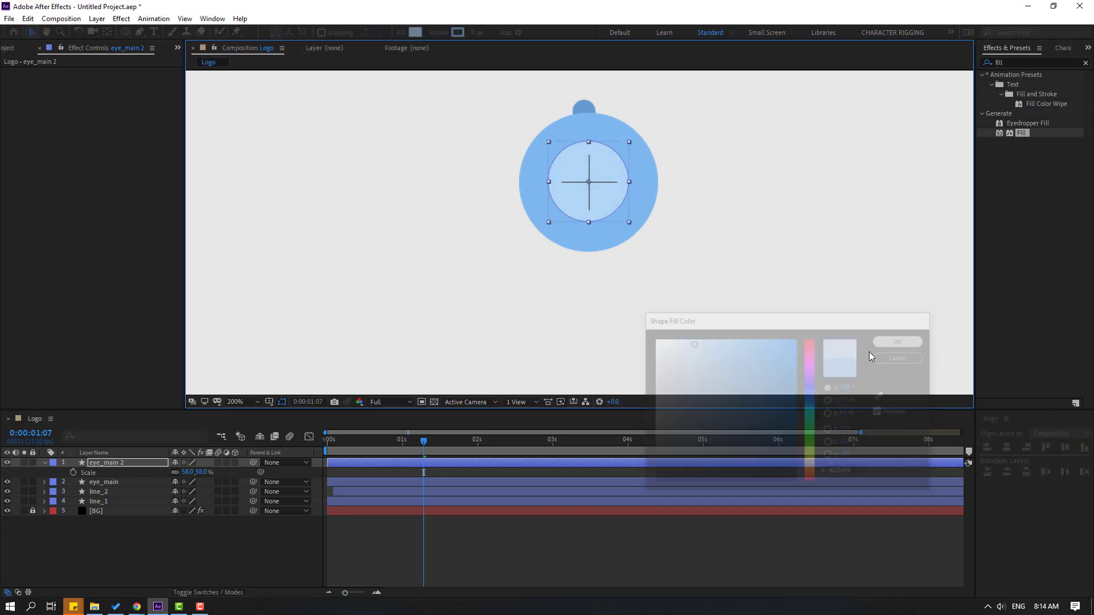
click(601, 540)
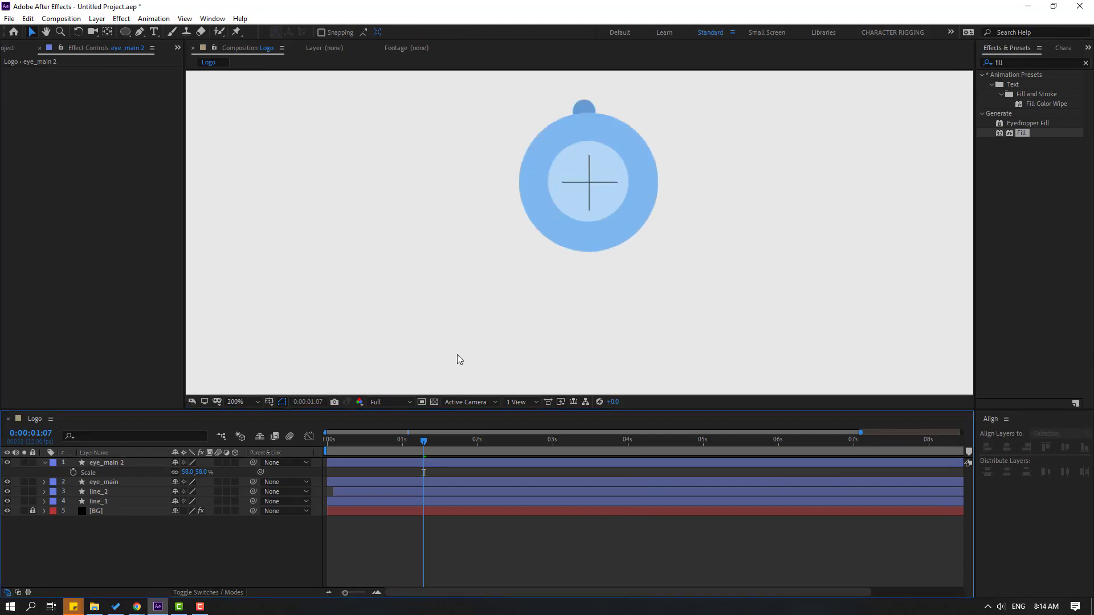
Make the eye_main and eye_main 2 layers both start at about 0:00:00:12 in the timeline
click(88, 462)
click(45, 463)
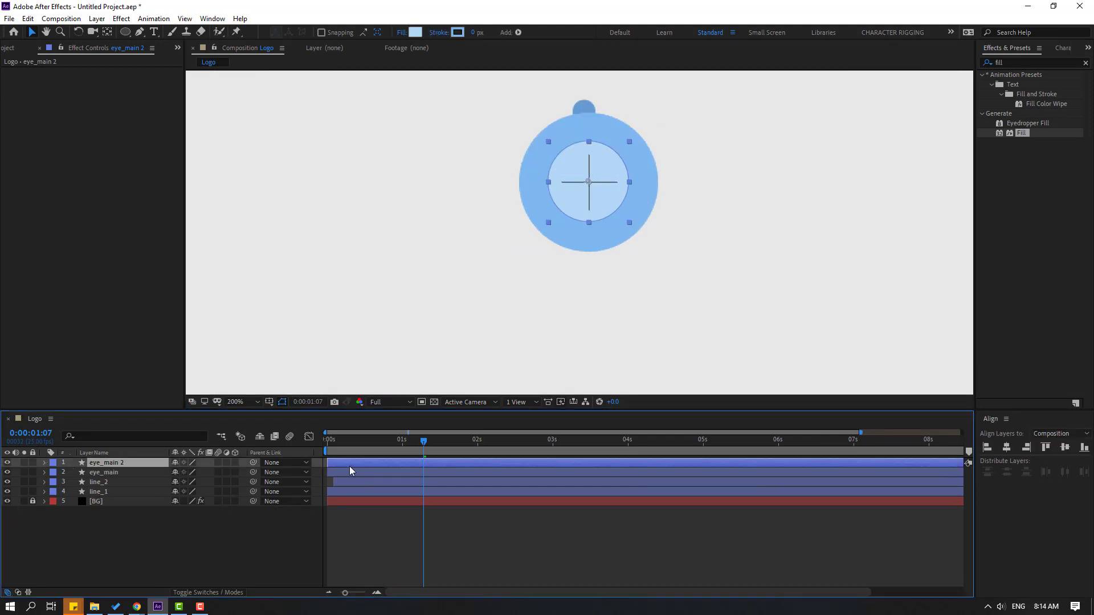
drag(350, 466, 430, 446)
click(340, 471)
key(comma)
key(comma)
Hide the eye_main 2 layer and centre the anchor point of eye_main on its circle
click(106, 463)
click(7, 463)
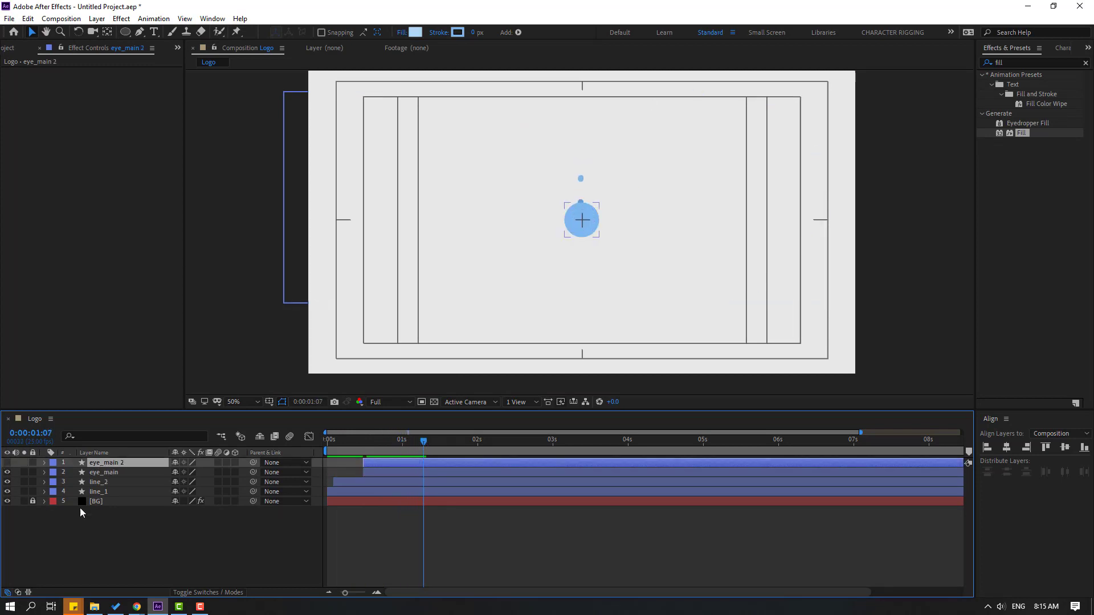
click(107, 472)
key(period)
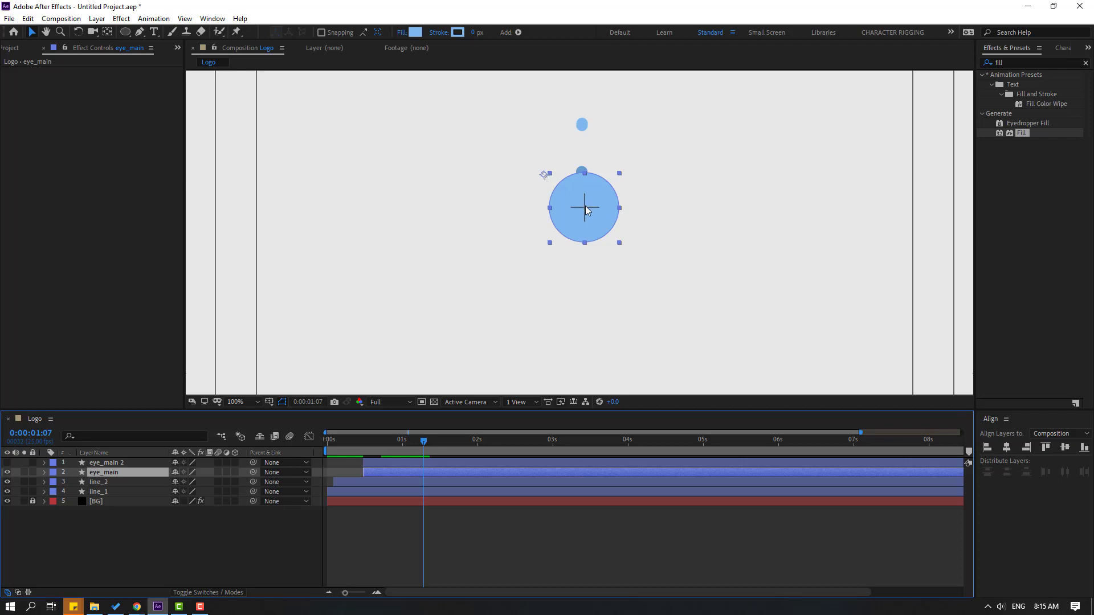
key(ctrl+alt+Home)
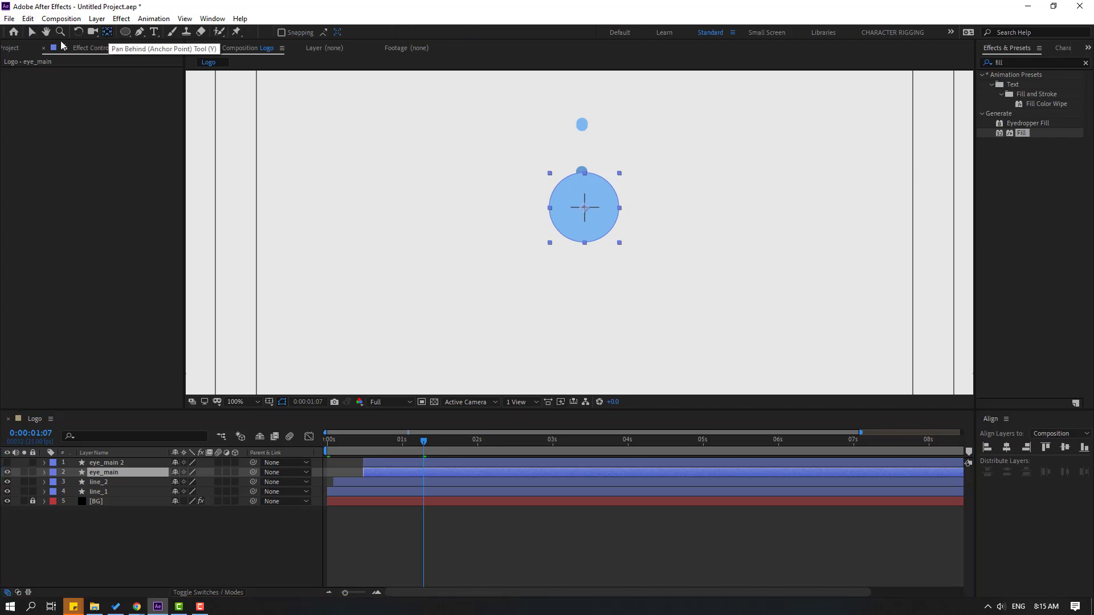
click(31, 36)
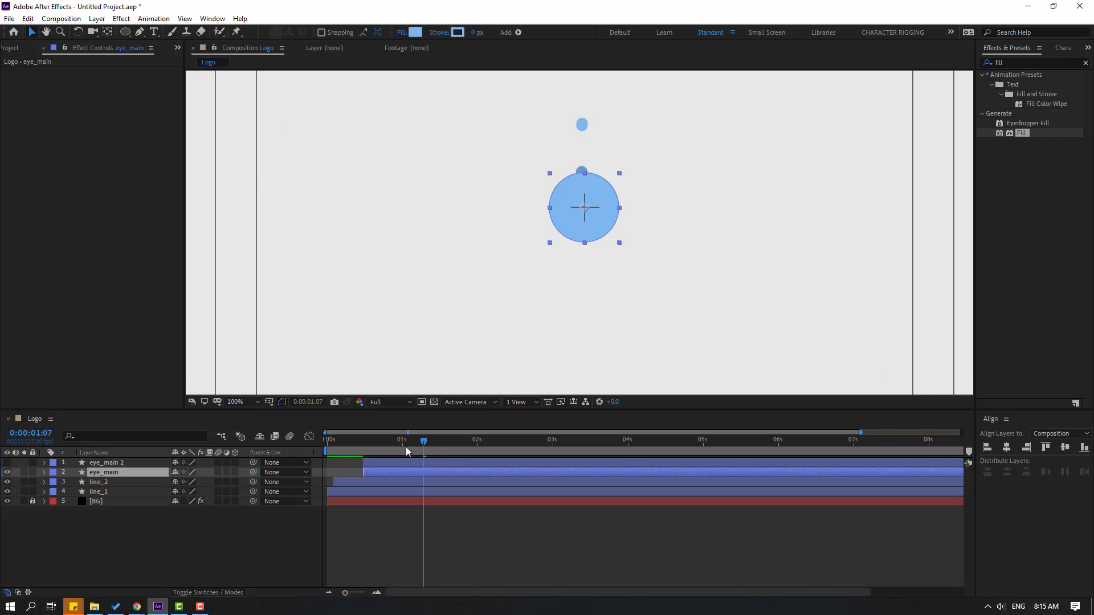
Set eye_main's Scale to 0% with a first keyframe at the layer's start, 0:00:00:12
key(s)
drag(402, 447, 363, 447)
click(193, 482)
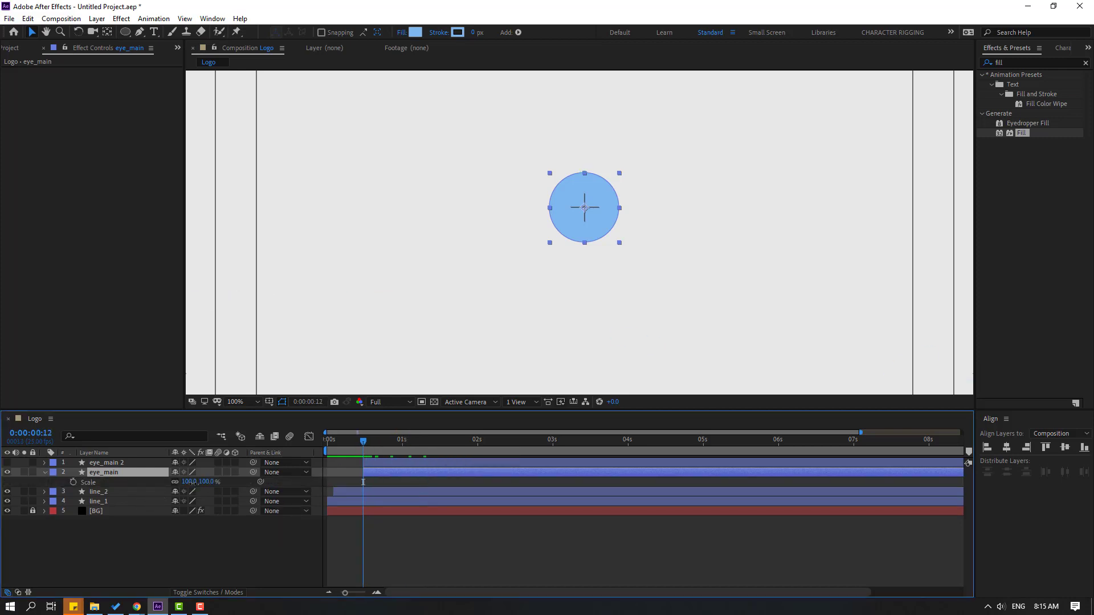
text(0)
key(Return)
click(73, 482)
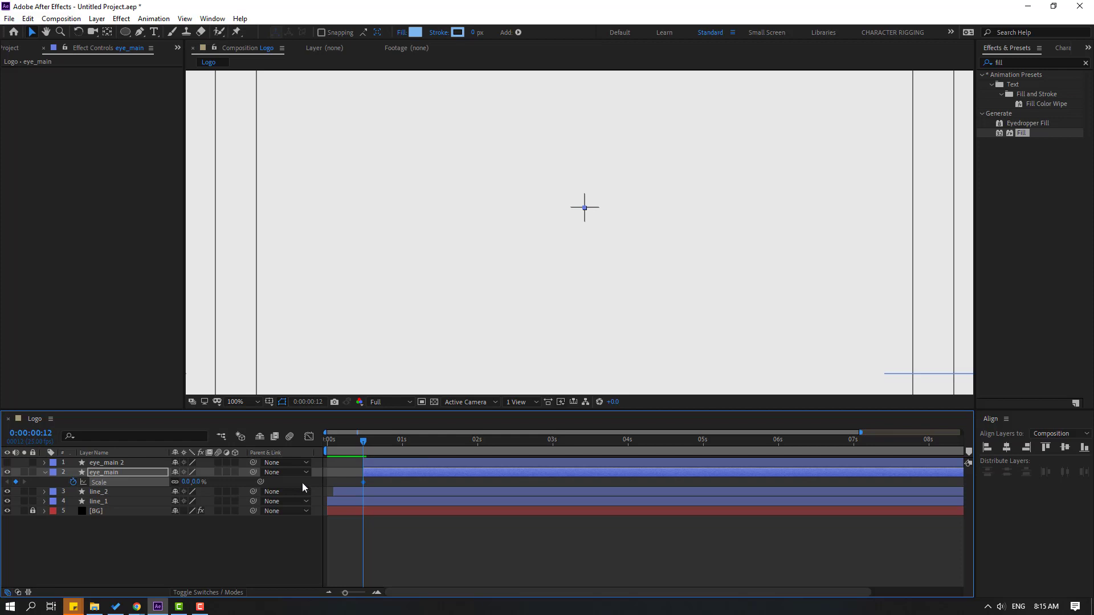
Add a Scale keyframe of 125% to eye_main ten frames on, at 0:00:00:22
key(shift+Page_Down)
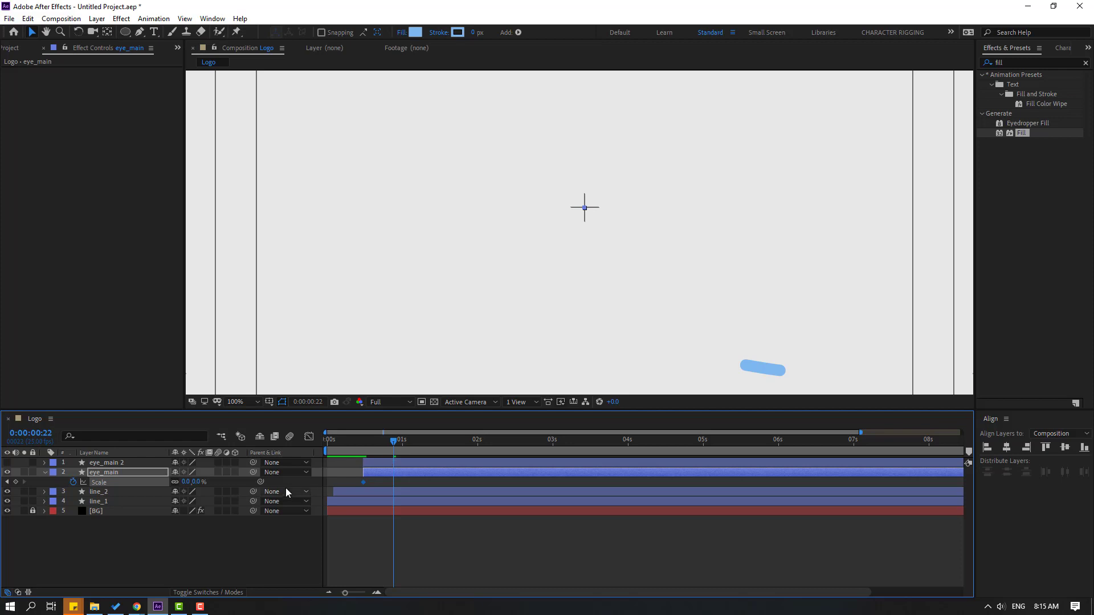
click(186, 482)
text(125)
key(Return)
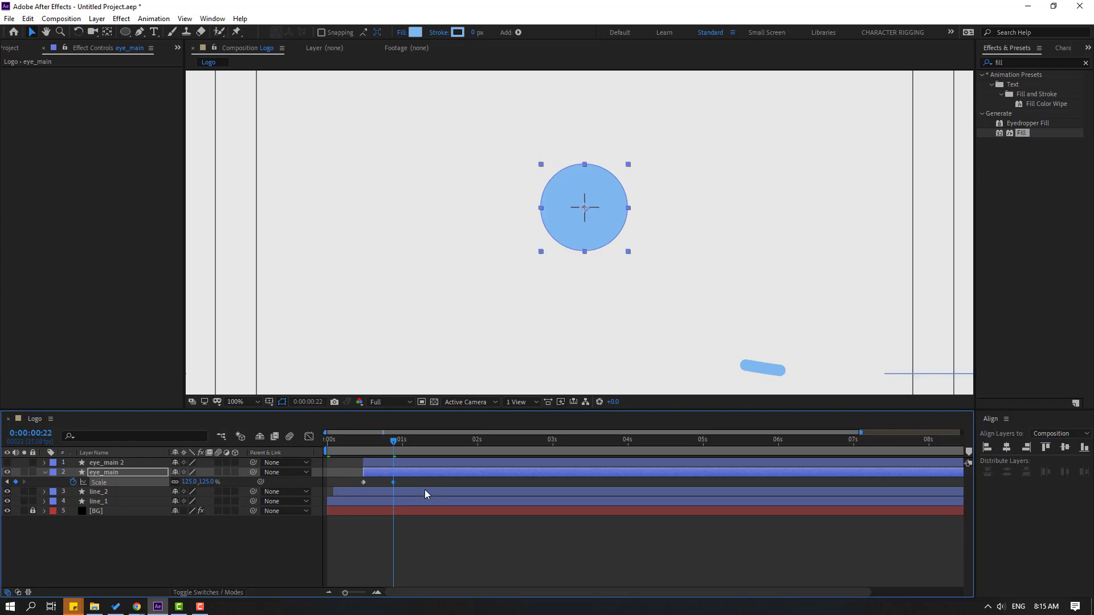
Add a Scale keyframe of 95% to eye_main at 0:00:01:07
key(shift+Page_Down)
click(190, 482)
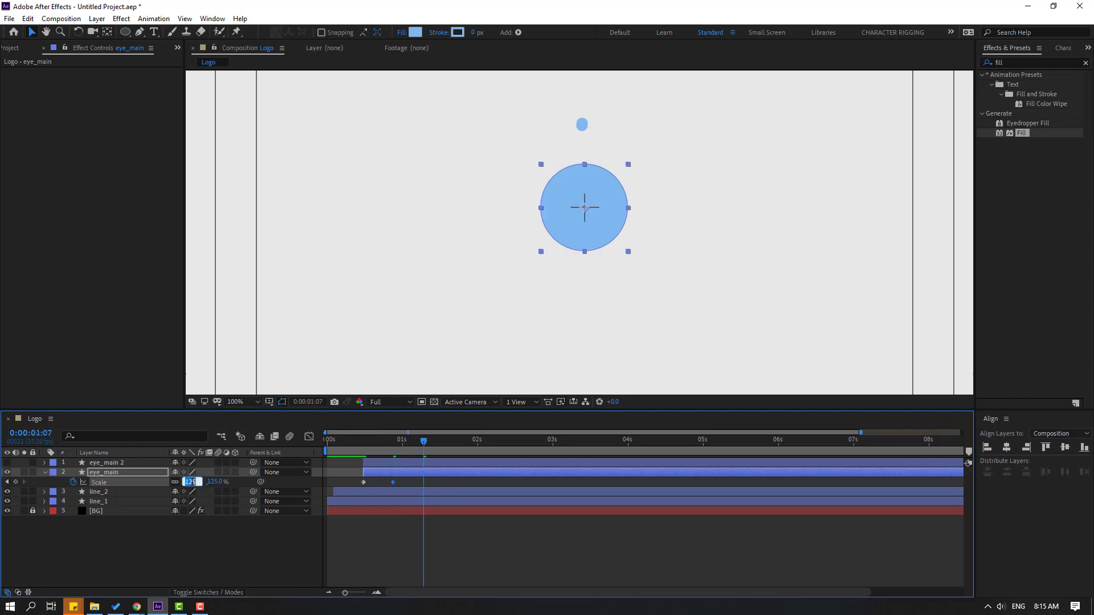
text(95)
key(Return)
Add a Scale keyframe of 105% to eye_main at 0:00:01:17
key(shift+Page_Down)
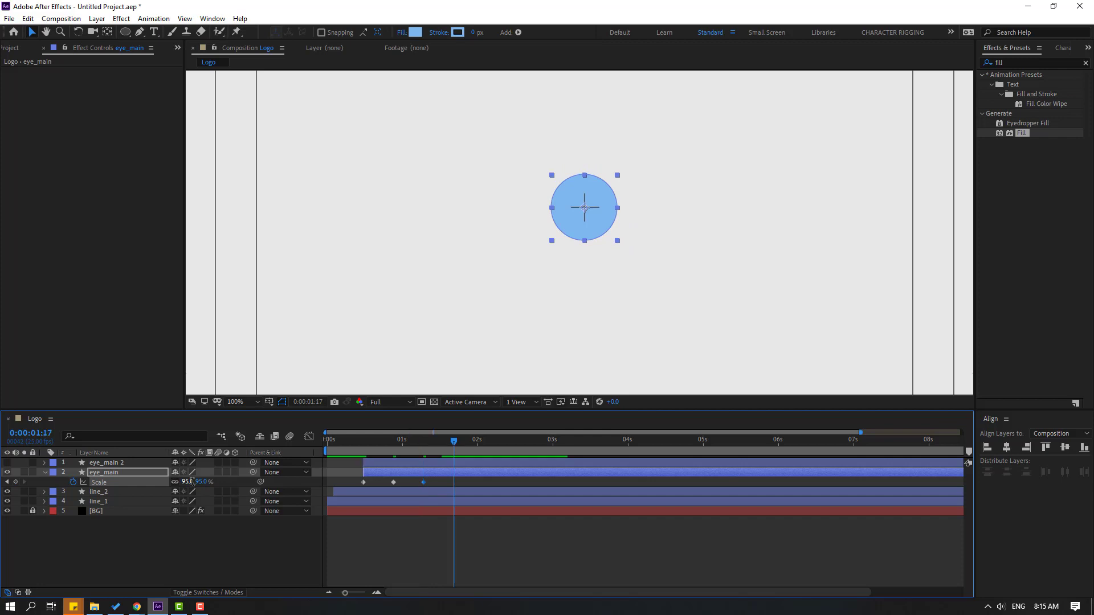
click(188, 482)
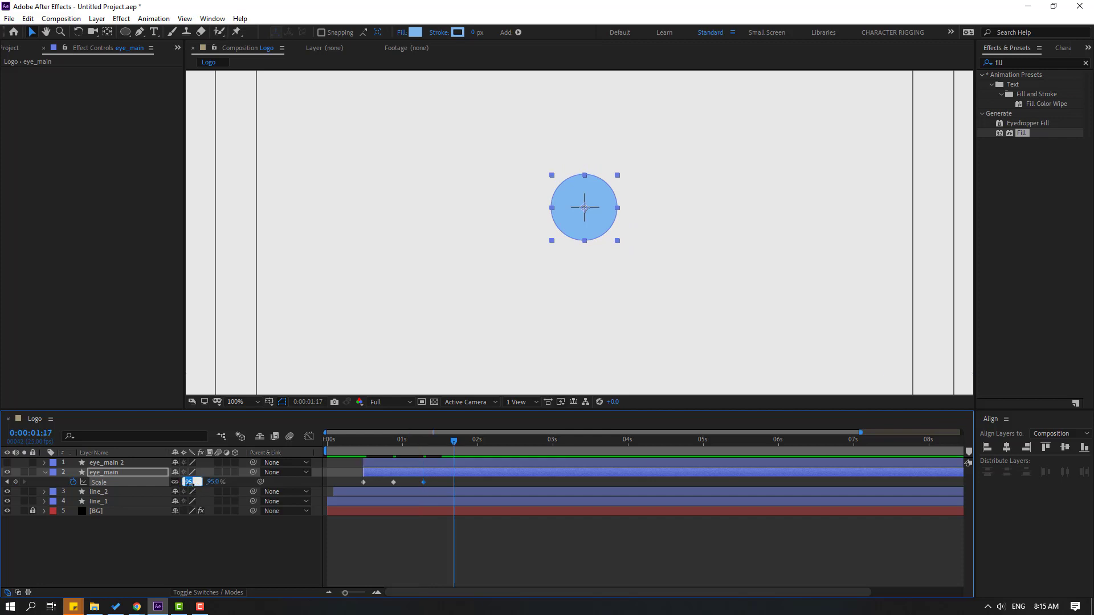
text(105)
key(Return)
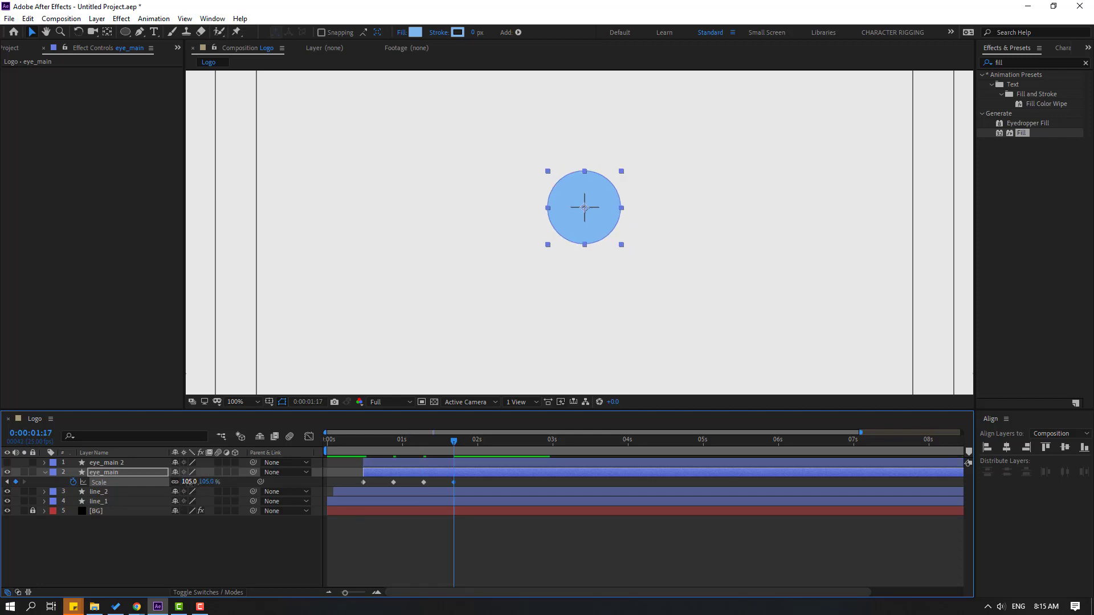
Add a final Scale keyframe of 100% to eye_main at 0:00:02:02
key(shift+Page_Down)
click(188, 482)
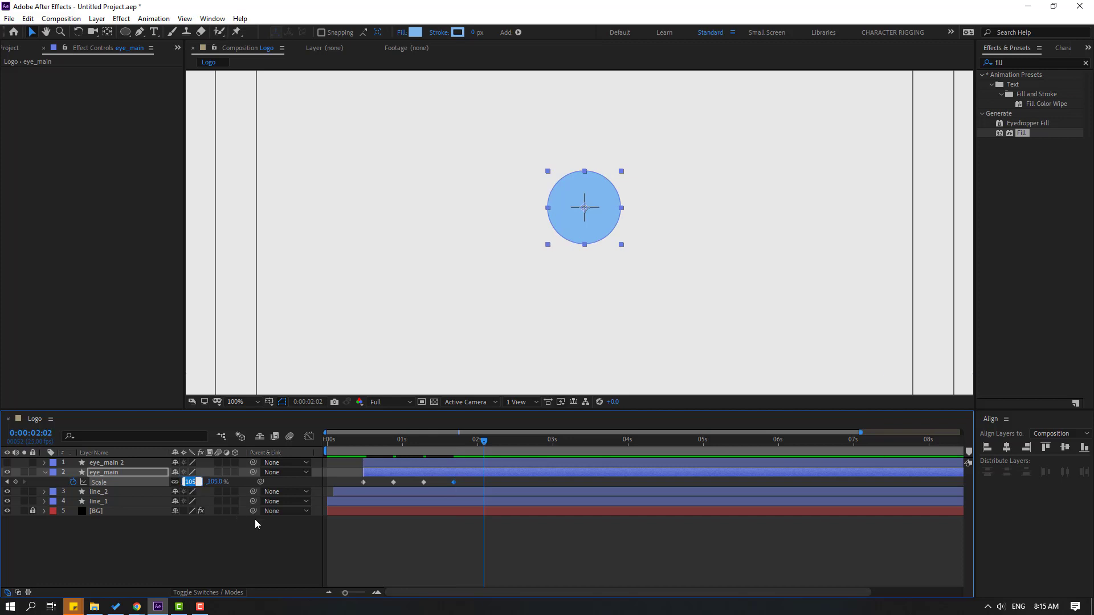
text(100)
key(Return)
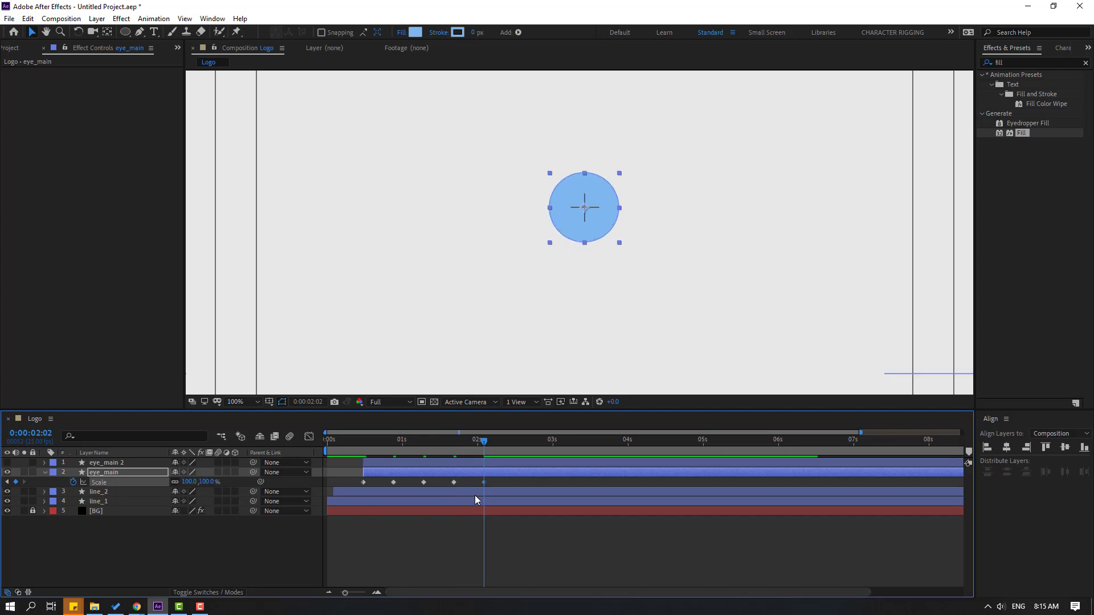
Apply Easy Ease to all five of eye_main's Scale keyframes
drag(496, 486, 358, 487)
right_click(363, 483)
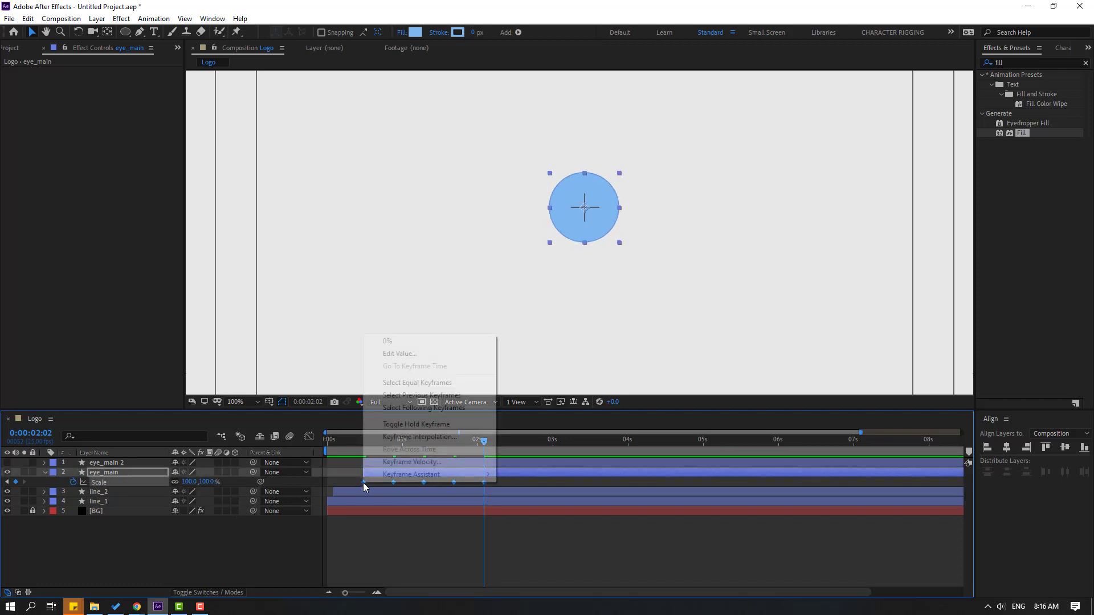
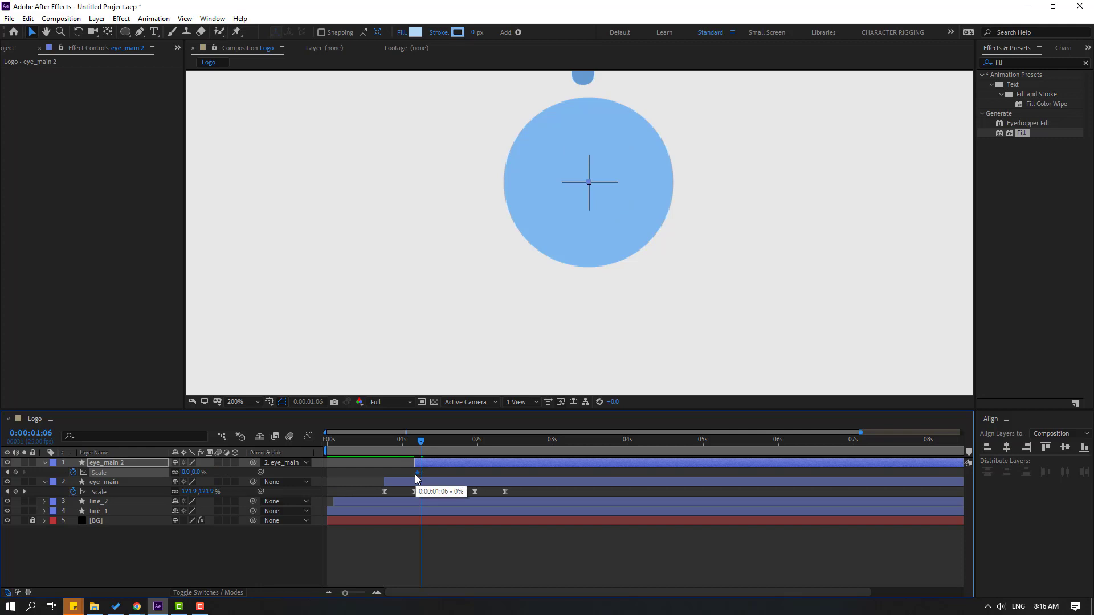
Add a Scale keyframe of 47% to eye_main 2 at 0:00:01:11
key(space)
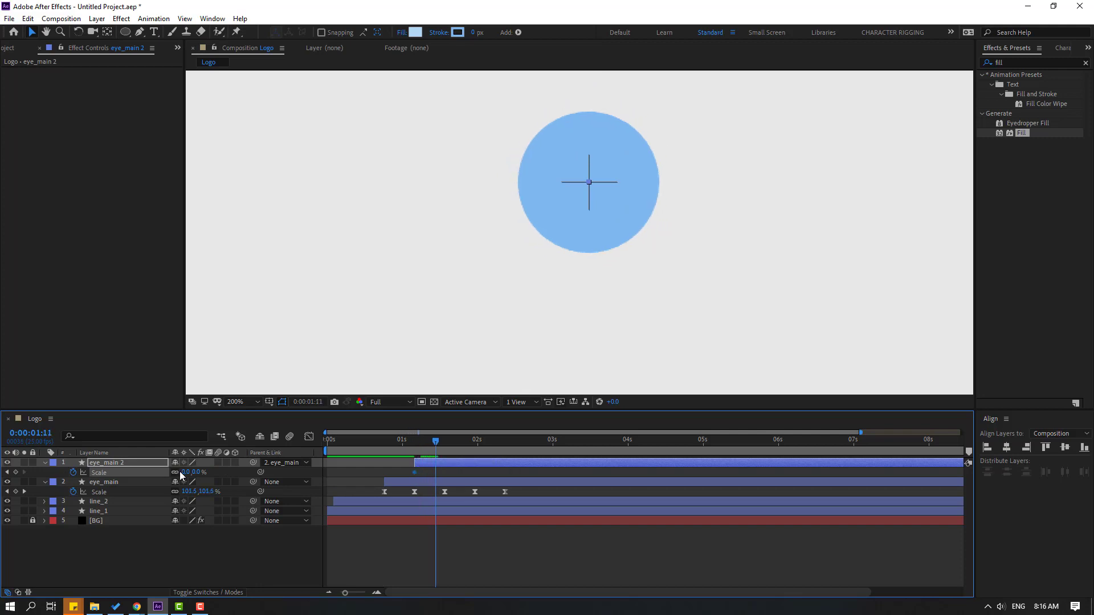
key(F2)
text(47)
key(Return)
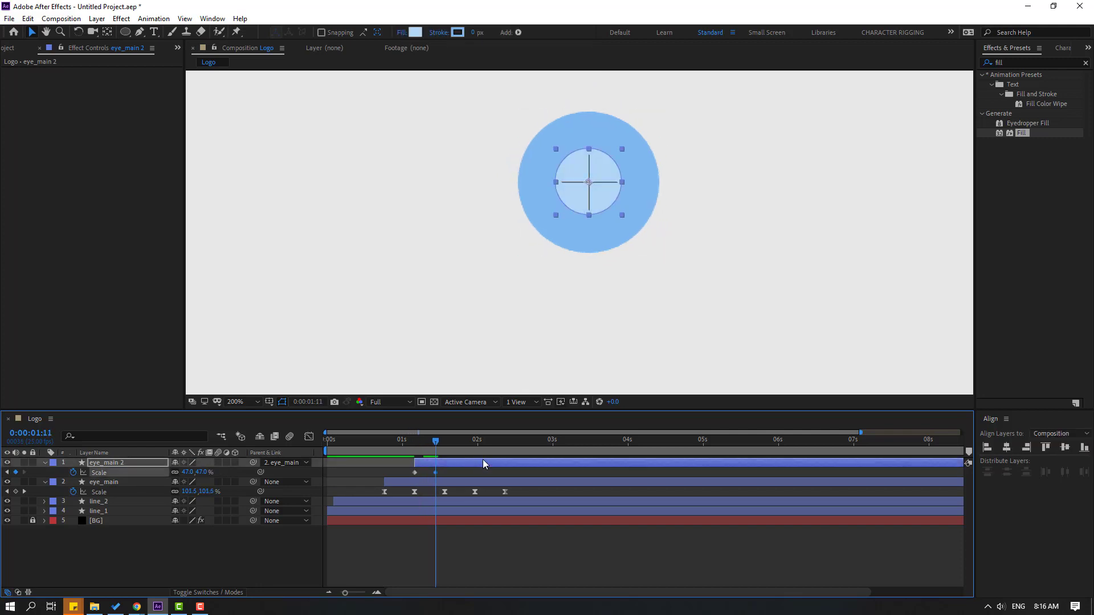
Create a Position keyframe on eye_main 2, moving it to 0:00:01:04, and shift the layer's two Scale keyframes earlier
drag(400, 442, 437, 452)
key(shift+p)
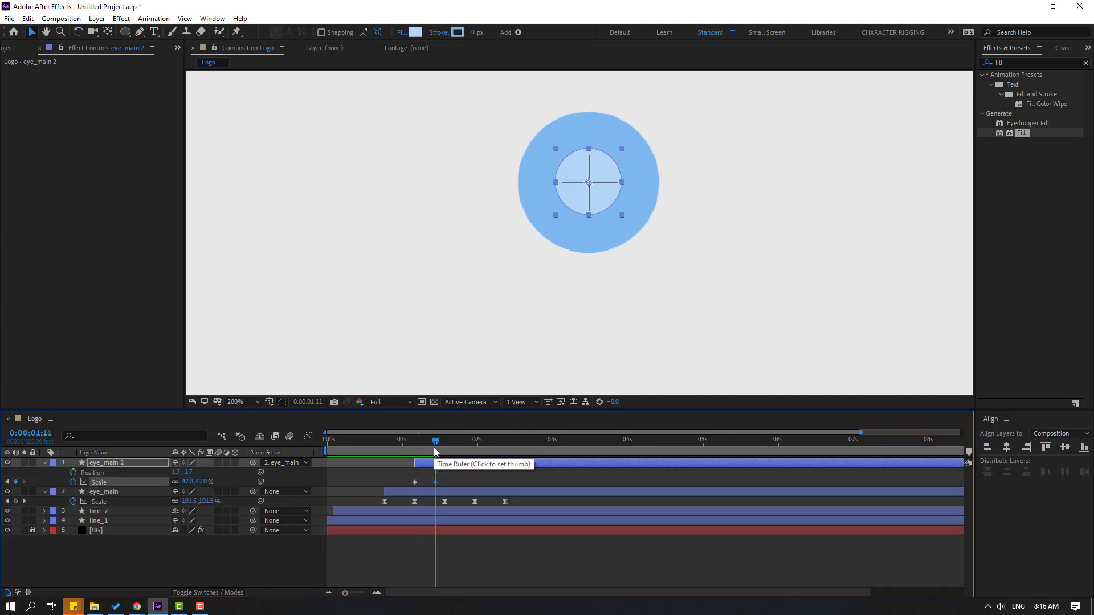
click(73, 472)
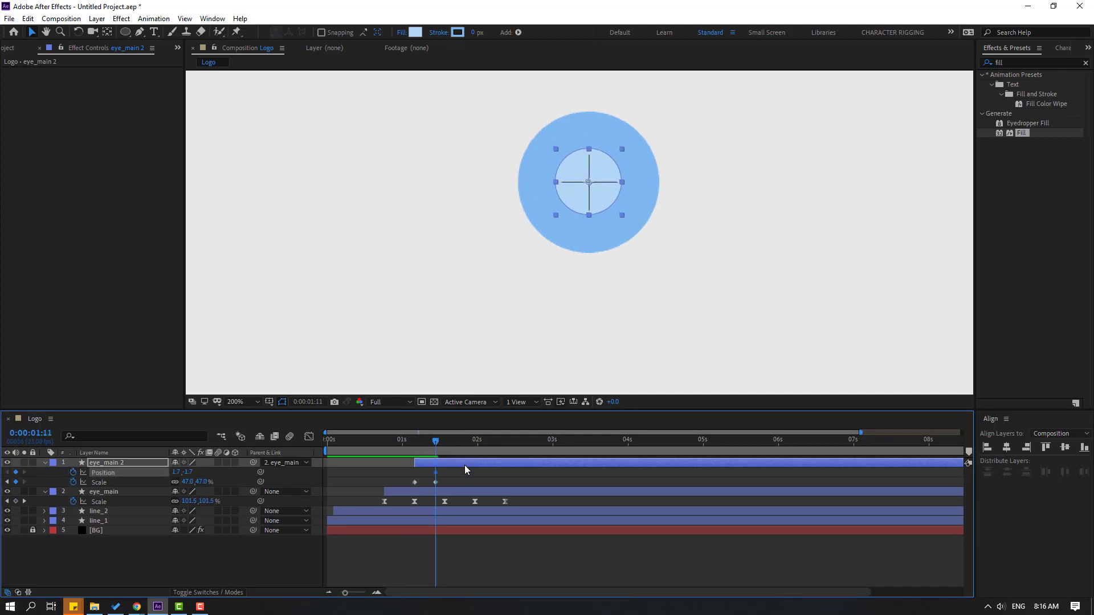
drag(435, 471, 402, 486)
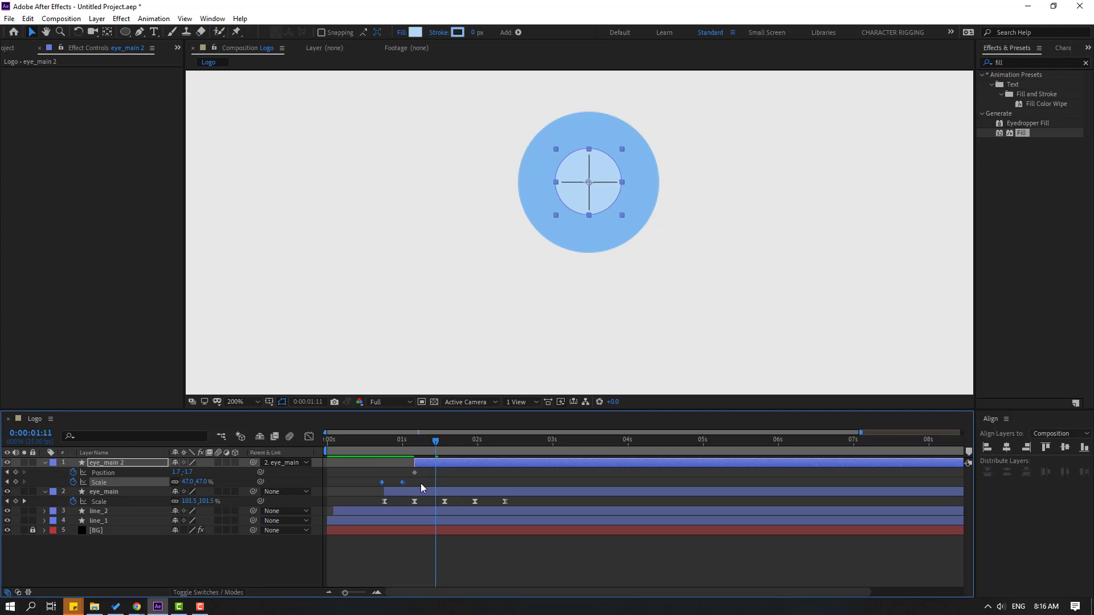
Set eye_main 2's Position keyframe at 0:00:01:04 to 1.7, -33.7 so the inner circle sits at the outer circle's upper edge
drag(435, 442, 417, 445)
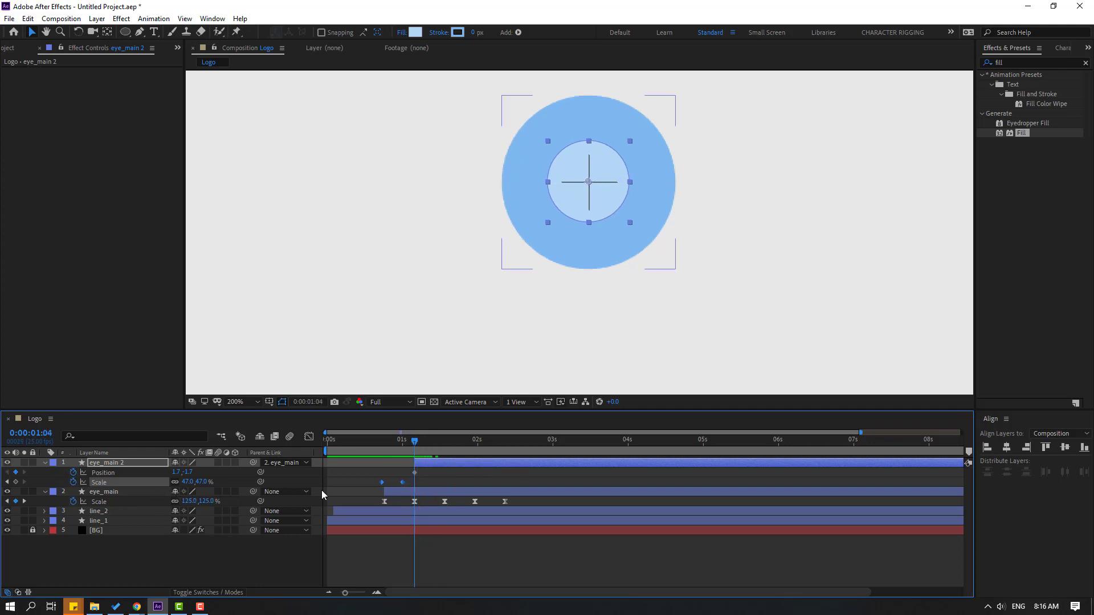
click(414, 472)
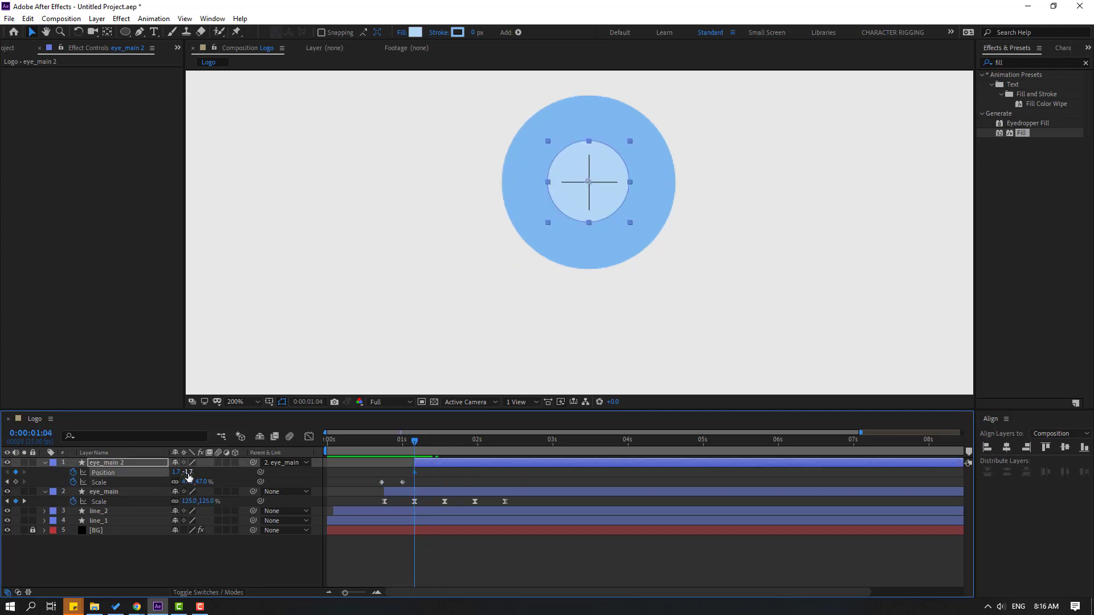
drag(188, 477, 169, 473)
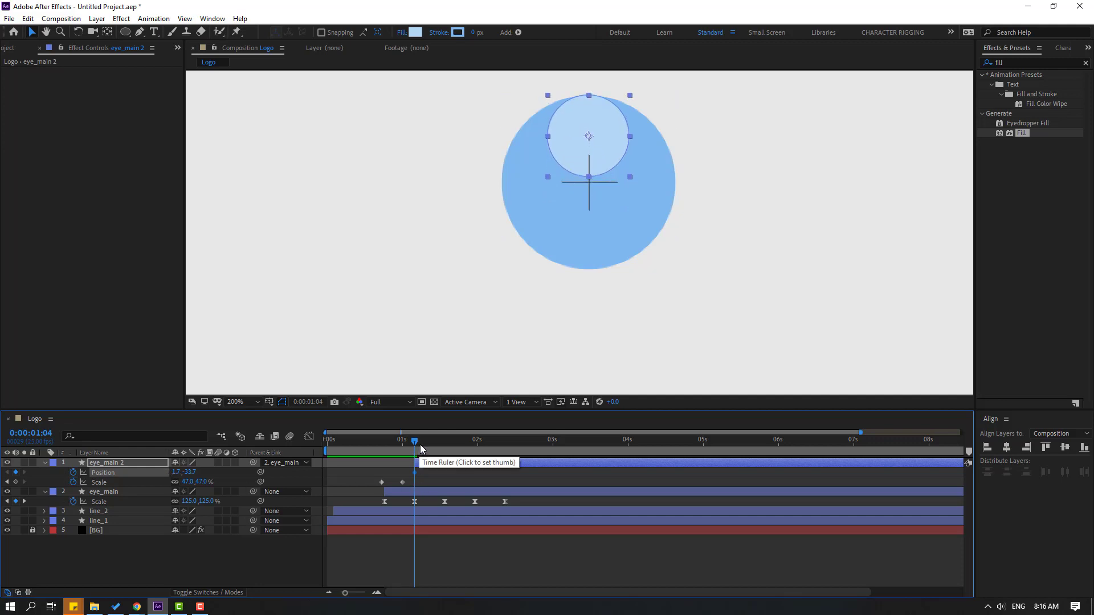
Add bouncing vertical Position keyframes to eye_main 2 every ten frames, ending at 1.7, -3.7 on 0:00:02:19
key(shift+Page_Down)
mouse_move(196, 472)
mouse_down()
mouse_move(224, 471)
mouse_move(181, 472)
mouse_up()
key(shift+Page_Down)
key(shift+Page_Down)
key(shift+Page_Down)
Apply Easy Ease to all of eye_main 2's Position keyframes
drag(545, 471, 419, 475)
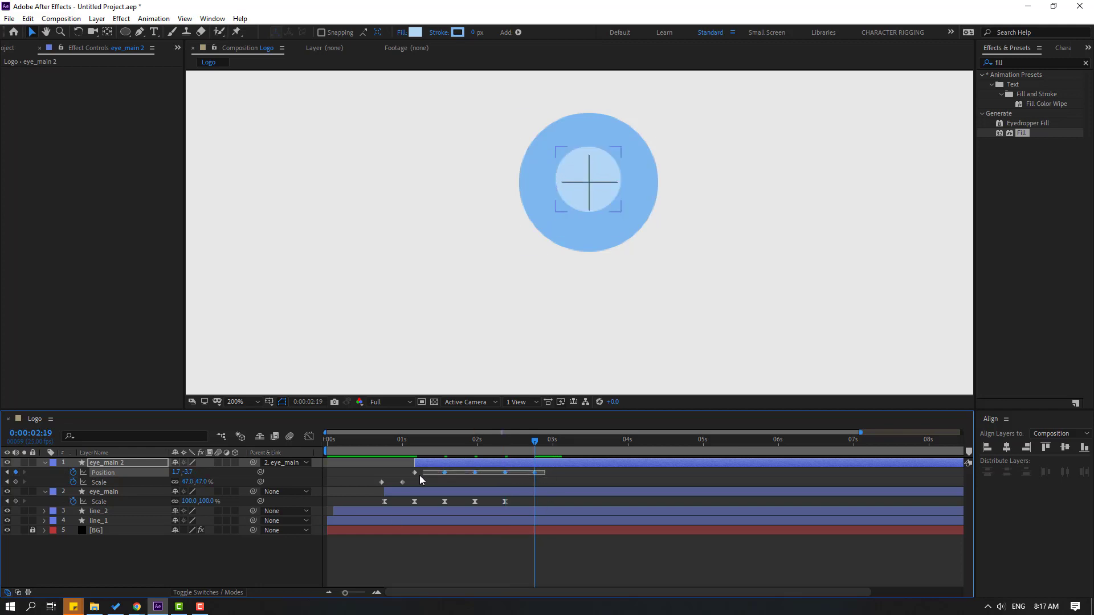
click(414, 472)
right_click(414, 473)
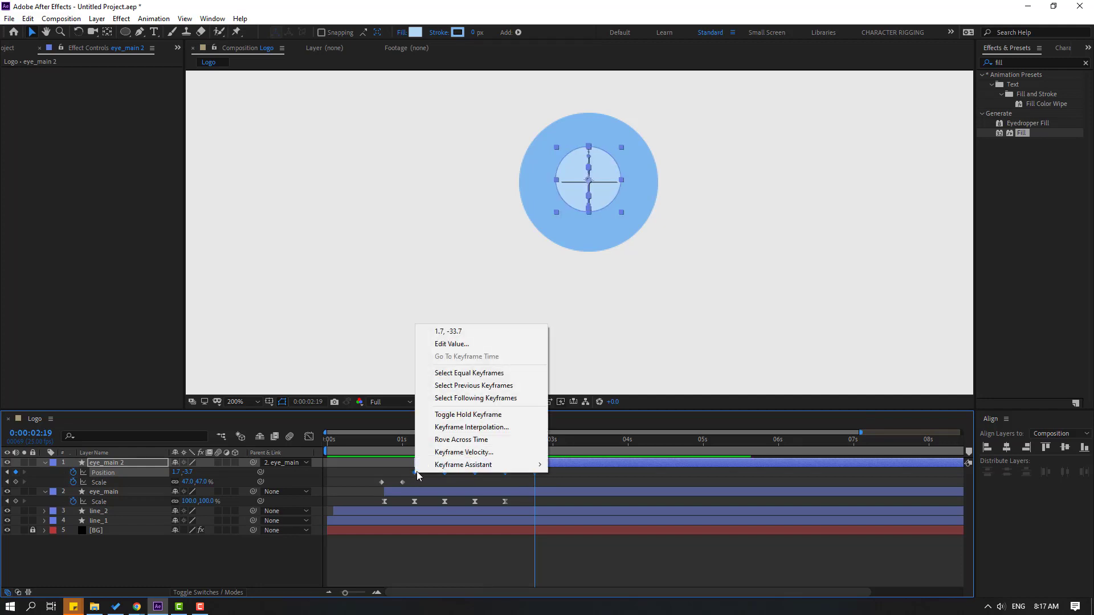
mouse_move(513, 464)
click(604, 502)
Move eye_main 2's two Scale keyframes to about the start of its layer and apply Easy Ease to them
drag(407, 480, 432, 483)
right_click(432, 483)
mouse_move(501, 477)
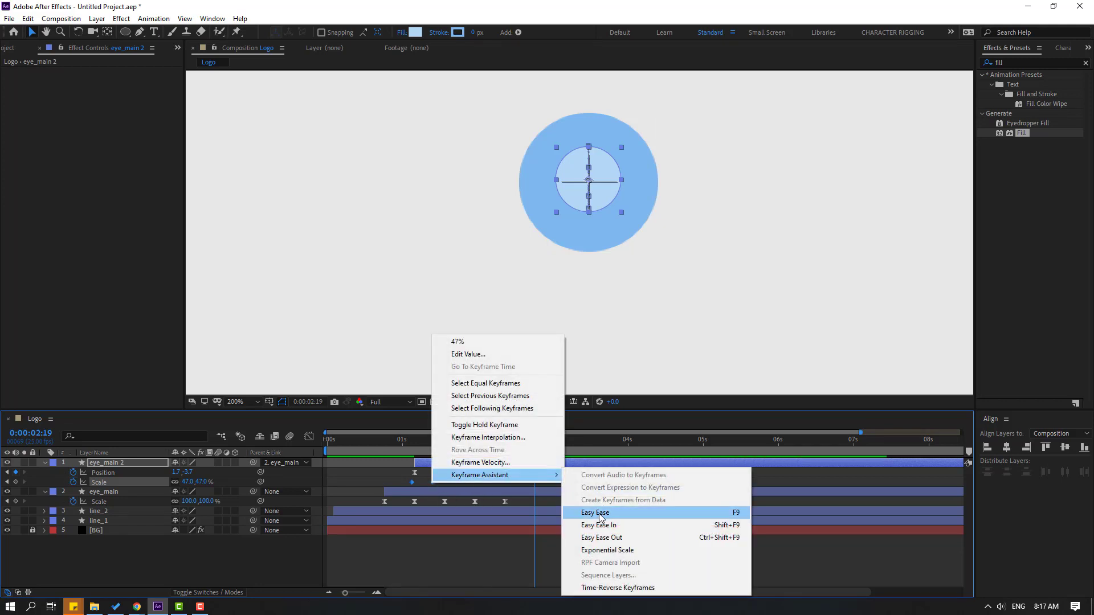
click(598, 513)
Scrub and play back the eye's pop-up animation in the full composition view
drag(402, 443, 531, 449)
key(comma)
key(comma)
key(comma)
key(space)
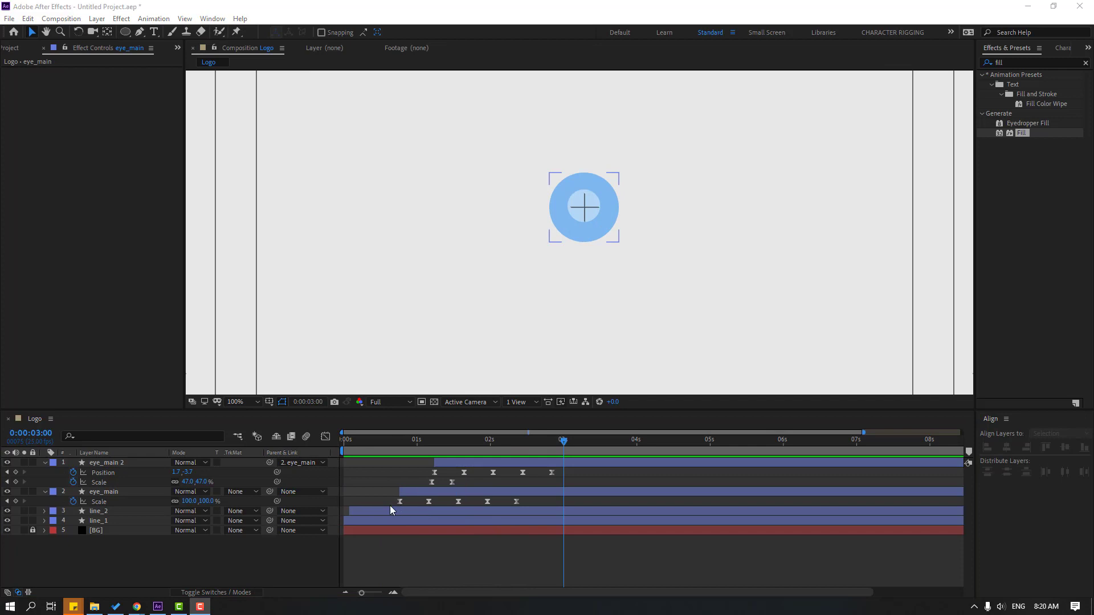
Add a Scale keyframe to eye_main at 0:00:02:21, keeping its current size
click(118, 491)
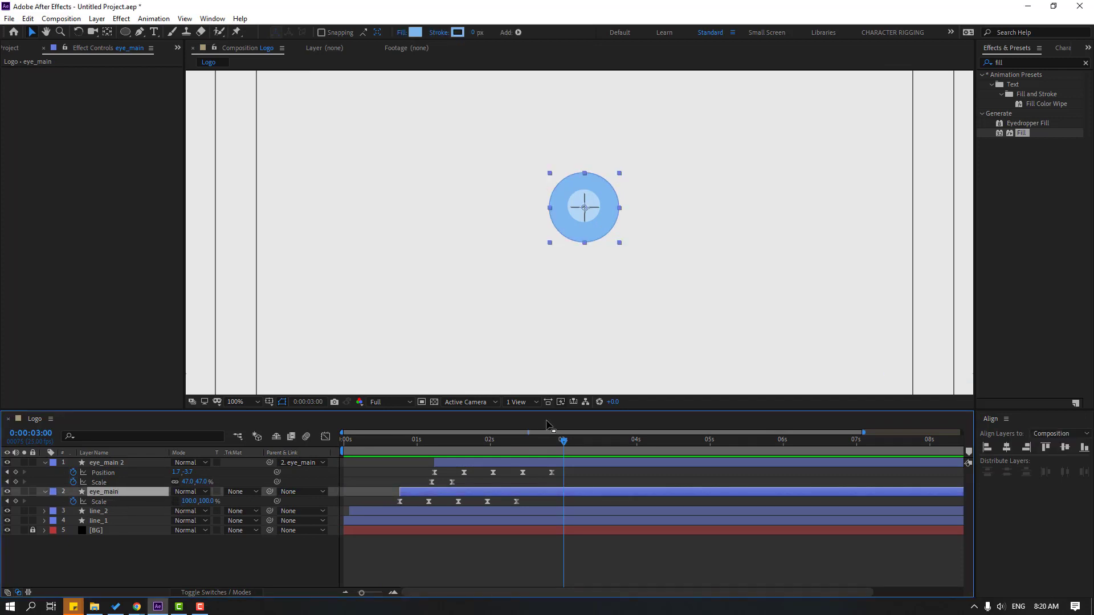
drag(527, 446, 551, 444)
click(16, 502)
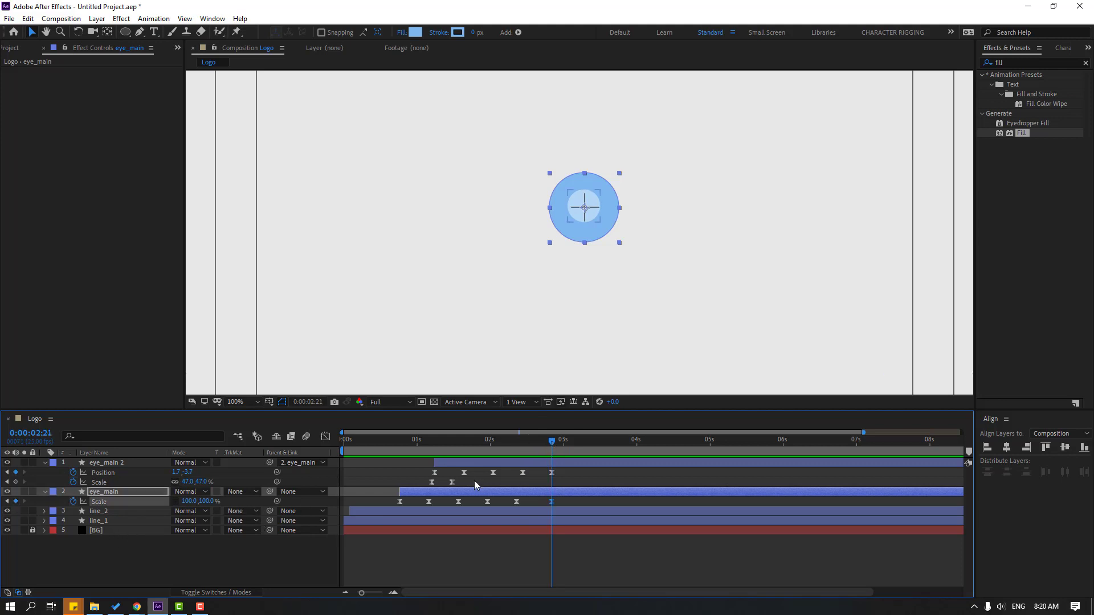
Make eye_main blink by setting its vertical scale to 5% at 0:00:02:24 and back to 100% at 0:00:03:02
key(Page_Down)
key(Page_Down)
key(Page_Down)
click(206, 501)
text(5)
key(Return)
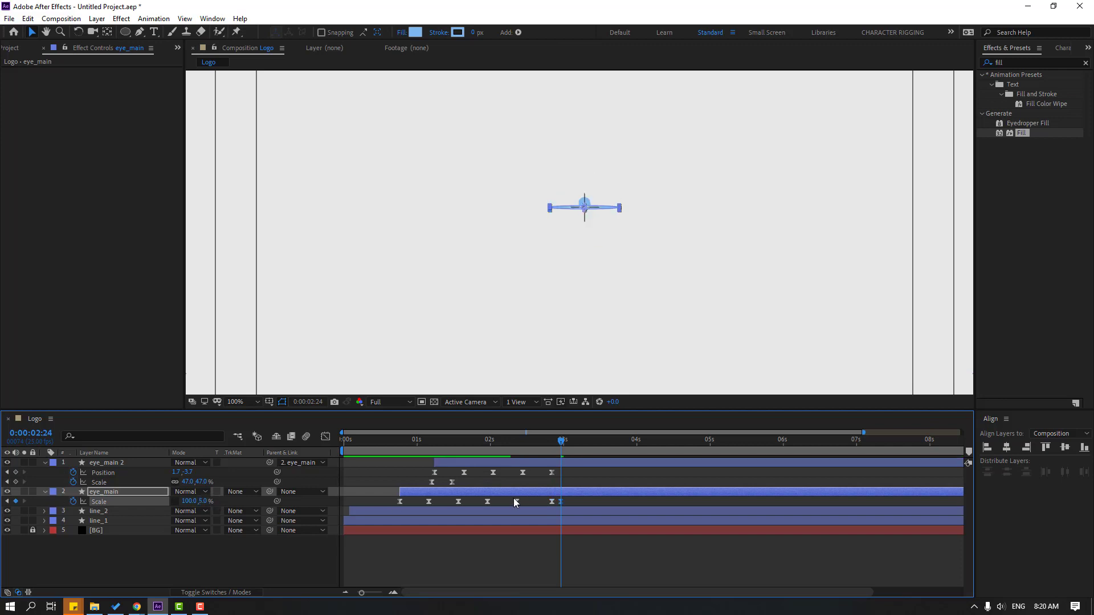
key(space)
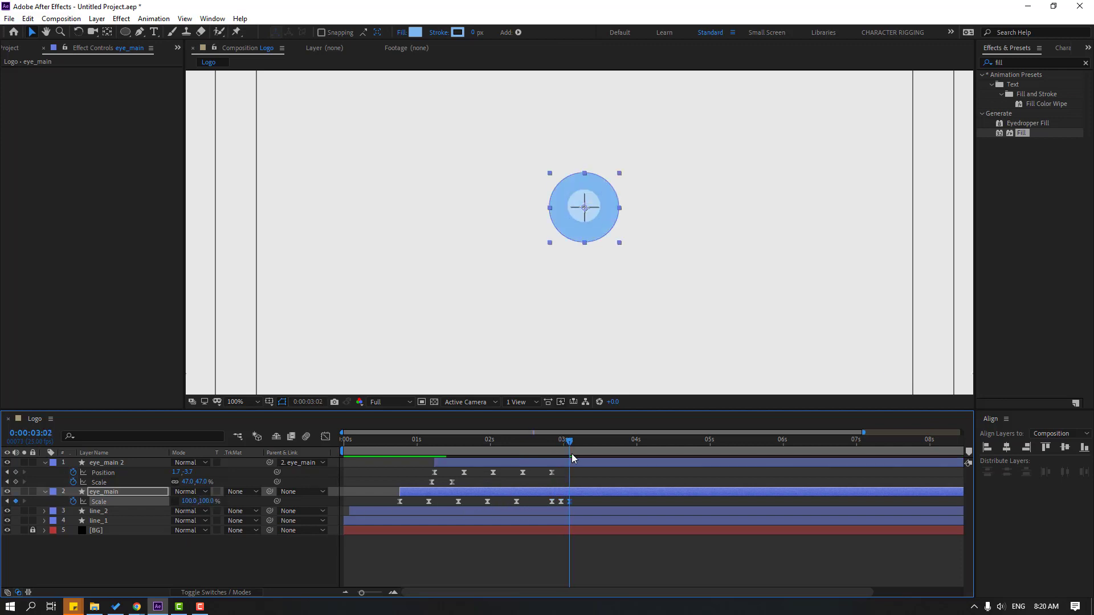
Split line_1 and line_2 at 0:00:02:18 and delete the portions after the split
drag(565, 446, 543, 447)
scroll(581, 227, up, 1)
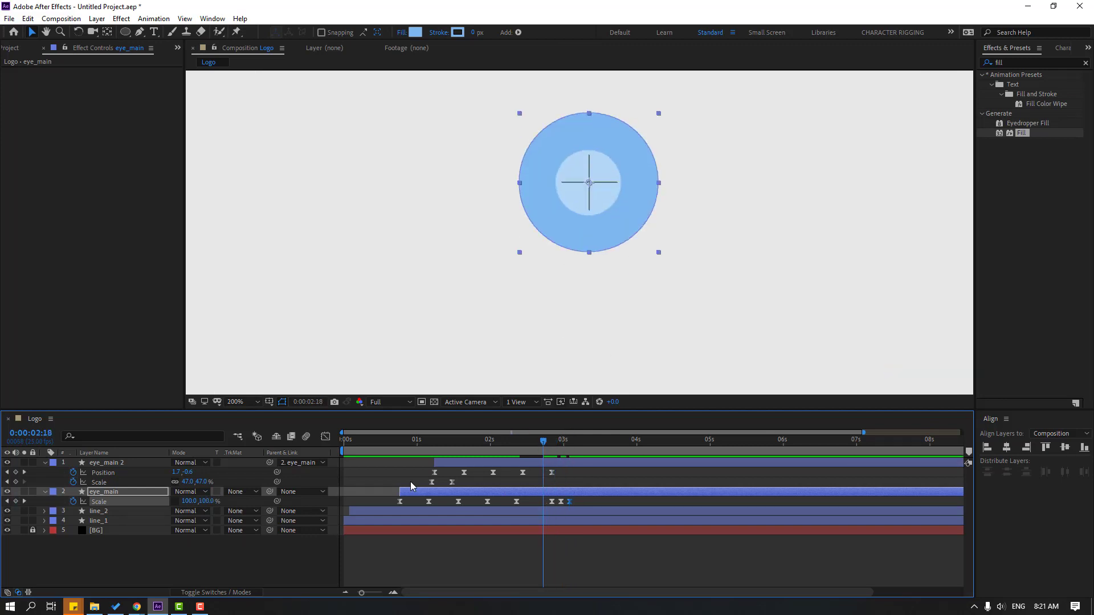
click(99, 521)
click(102, 521)
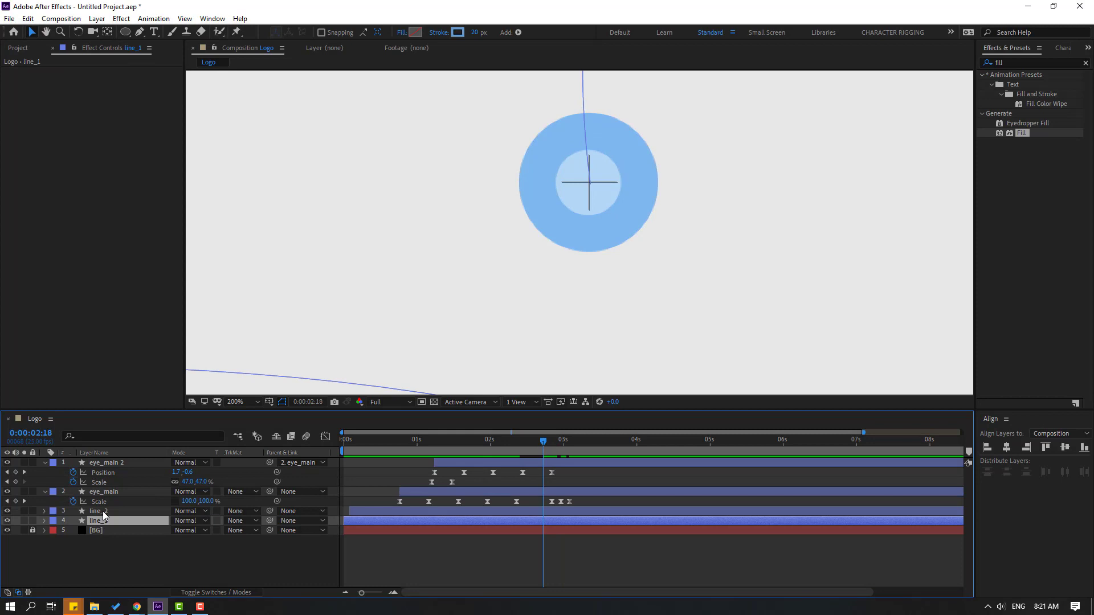
shift+click(102, 512)
click(31, 20)
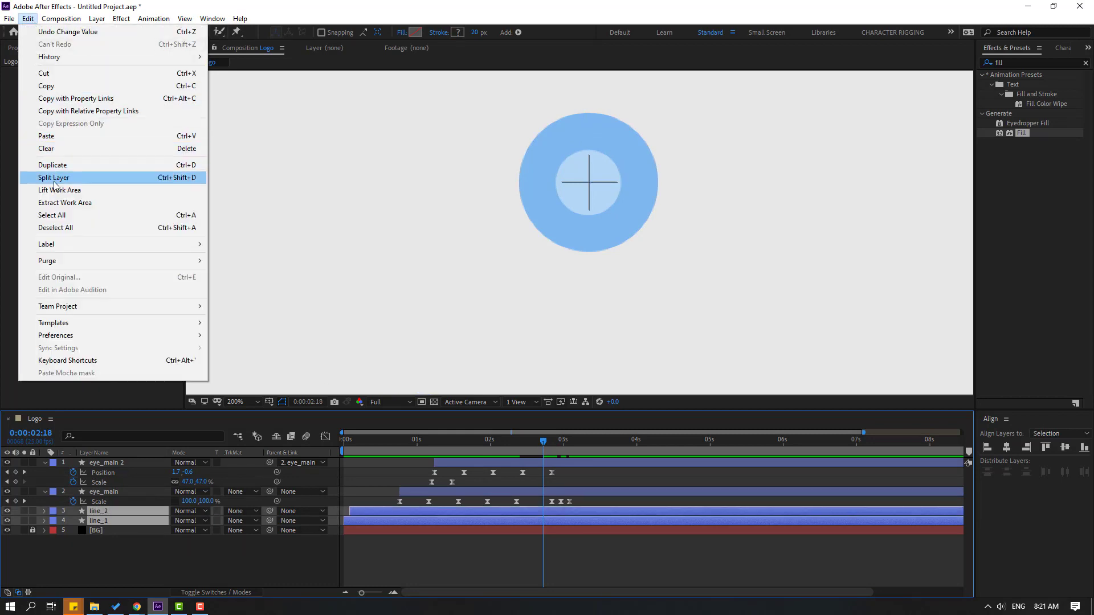
click(184, 179)
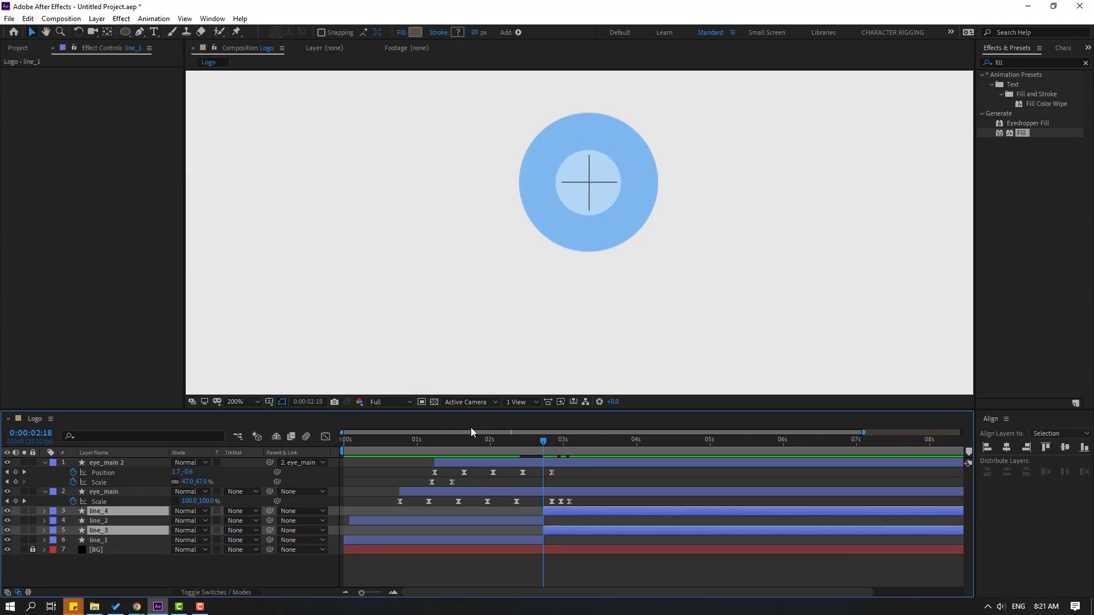
key(Delete)
Move eye_main's three blink Scale keyframes earlier so they begin at 0:00:02:15, and preview the timing
mouse_move(545, 441)
mouse_down()
mouse_move(561, 444)
mouse_move(540, 444)
mouse_up()
key(comma)
key(comma)
drag(579, 502, 544, 501)
key(space)
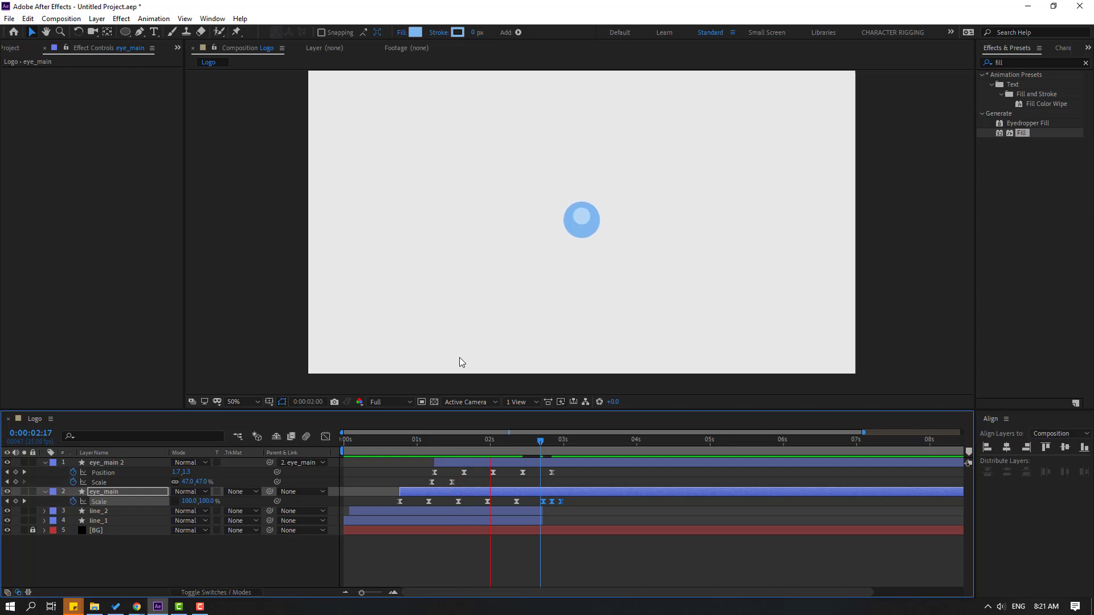
key(space)
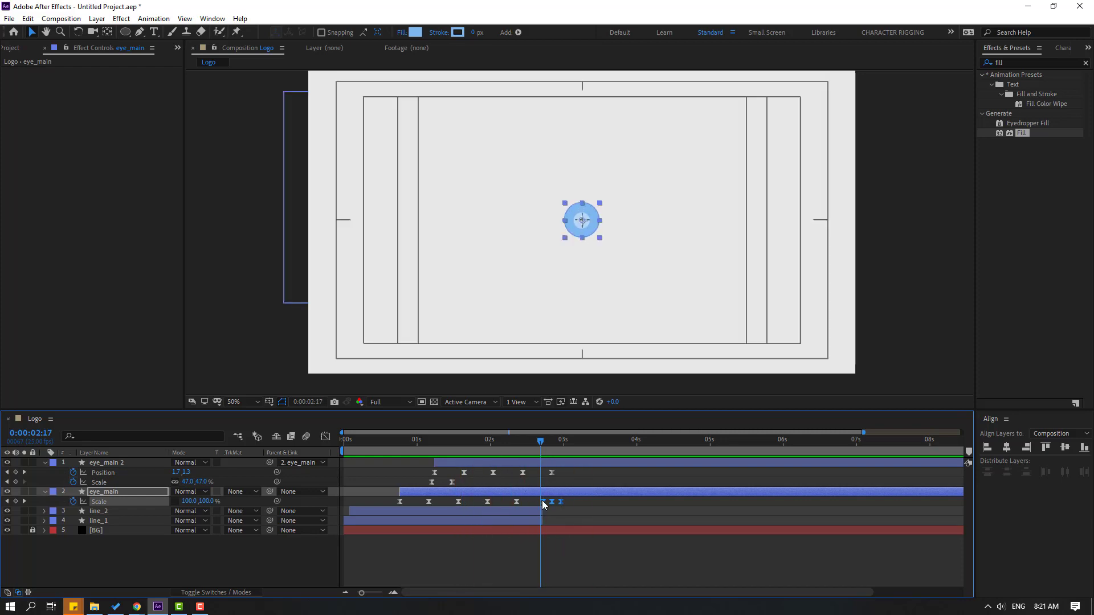
drag(541, 500, 535, 500)
key(space)
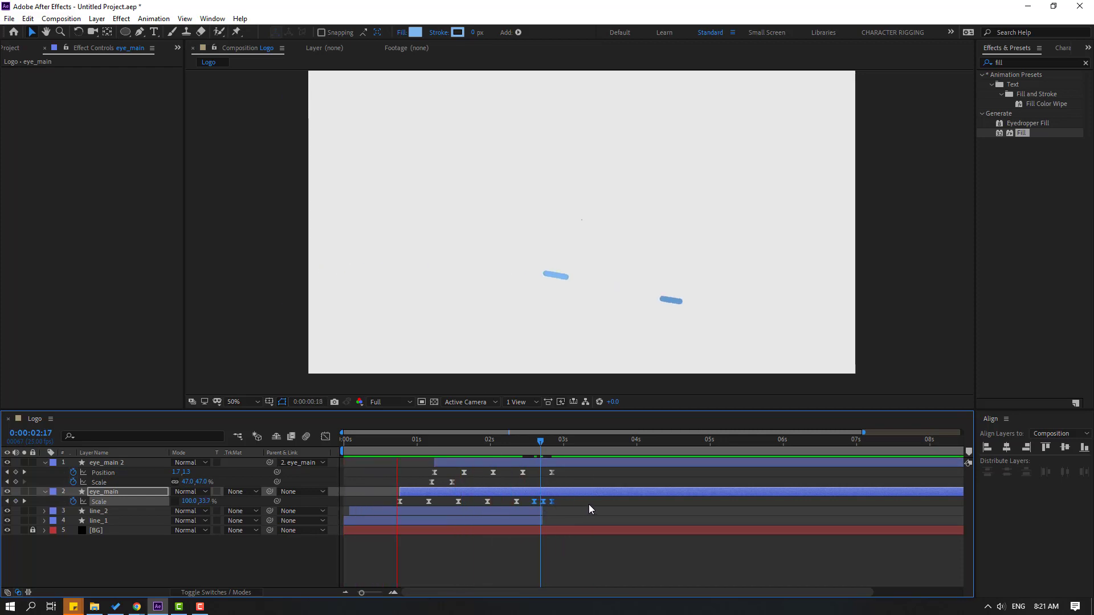
key(space)
key(space)
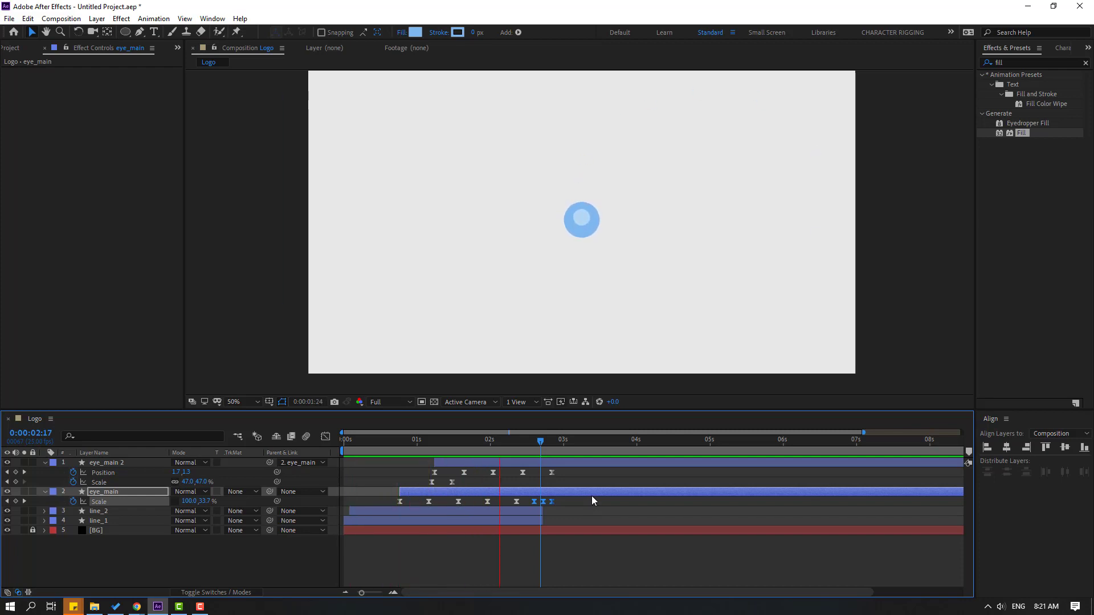
Add a Position keyframe to eye_main 2 at 0:00:02:24, keeping its current position
click(537, 440)
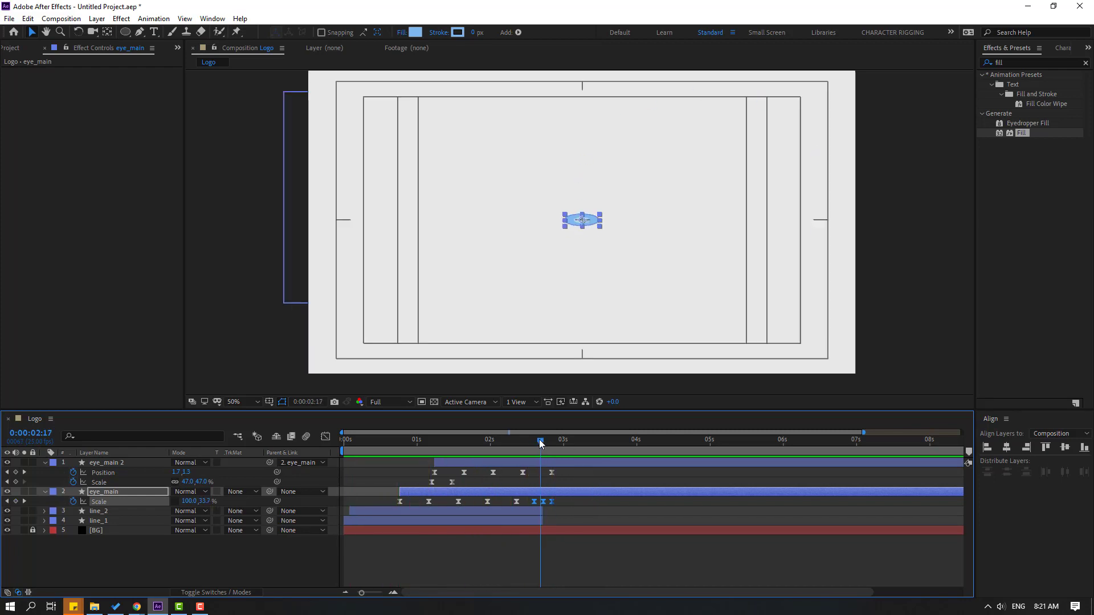
key(period)
key(period)
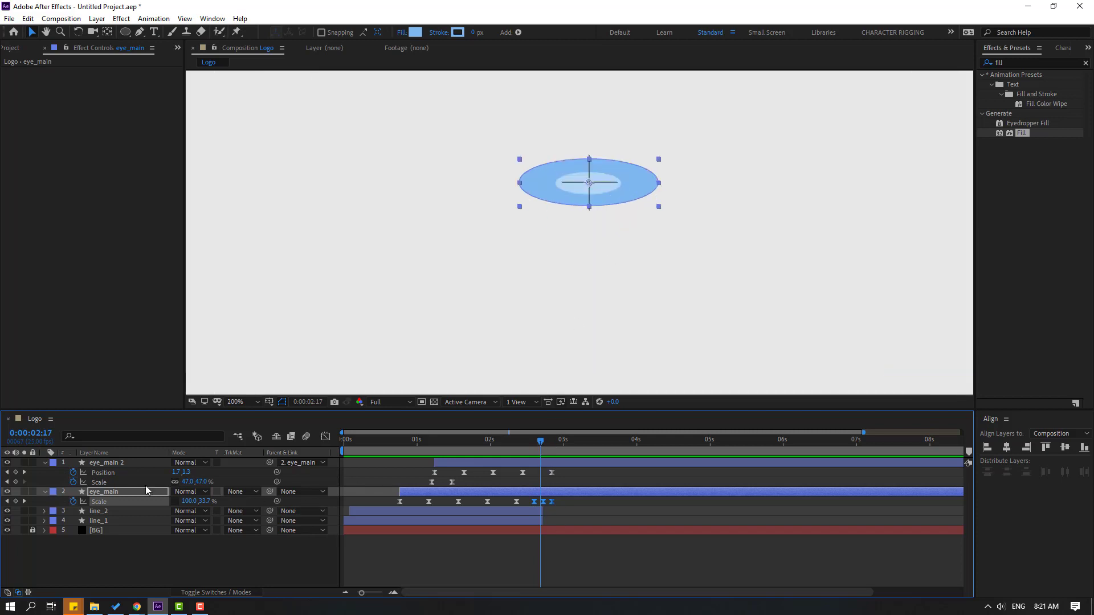
click(117, 464)
drag(546, 449, 561, 446)
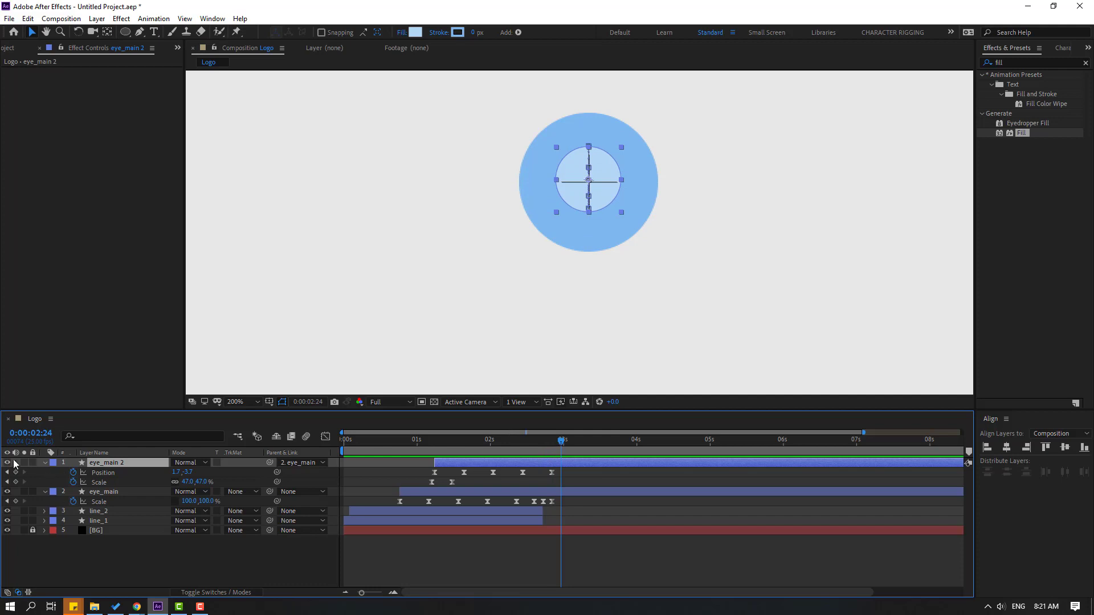
click(16, 472)
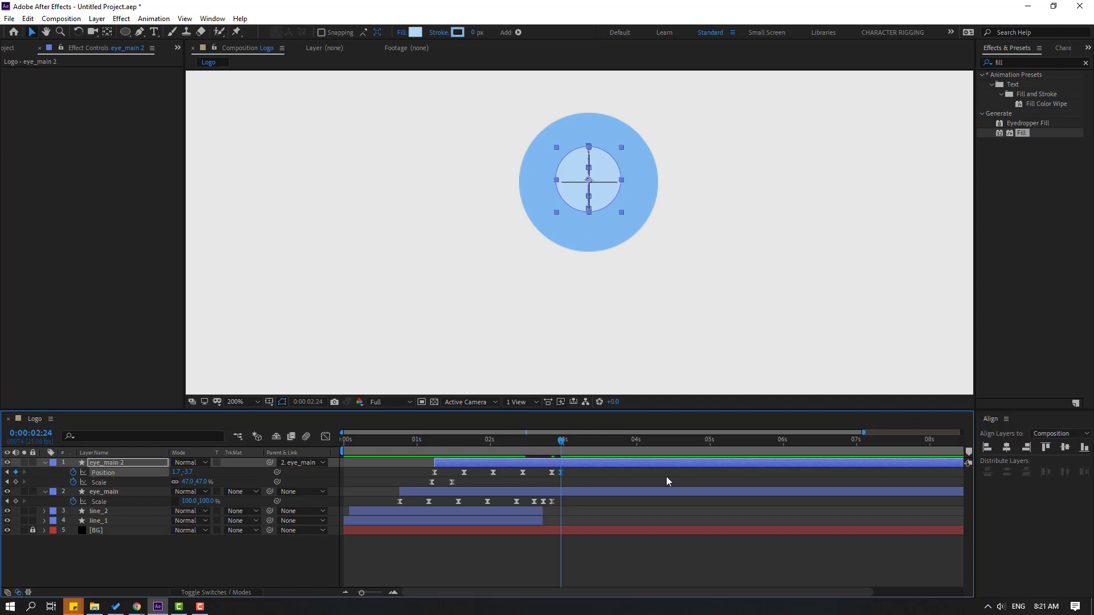
Move the inner circle to the outer circle's right side at 0:00:03:01, with Position 31.7, -10.7
key(Page_Down)
key(Page_Down)
drag(577, 192, 610, 183)
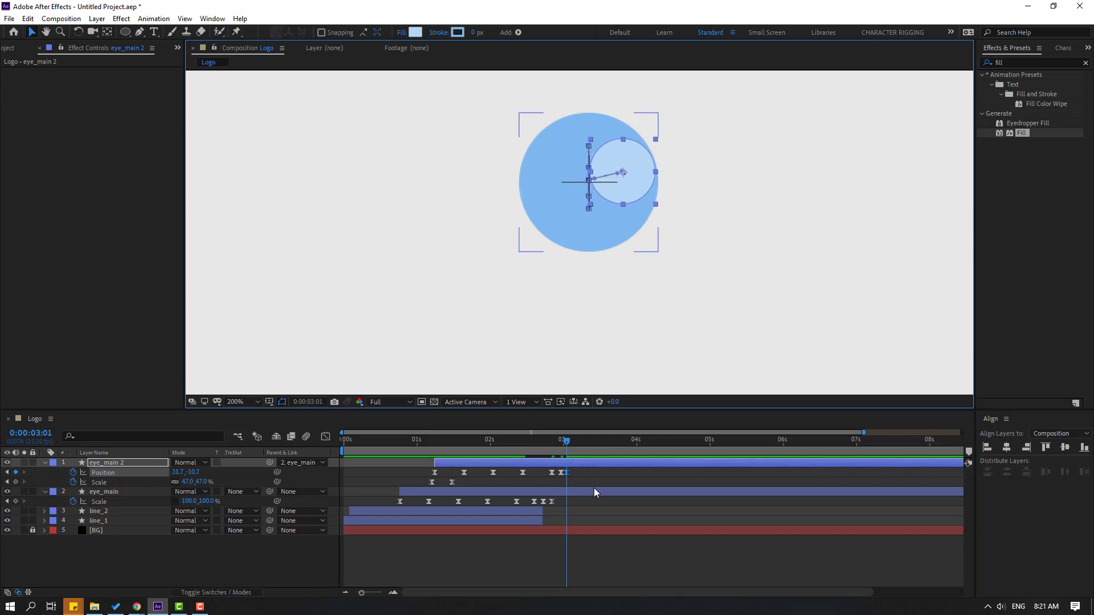
Shift the inner circle slightly lower at 0:00:03:00, adding an intermediate Position keyframe that curves its path
alt+scroll(594, 488, up, 6)
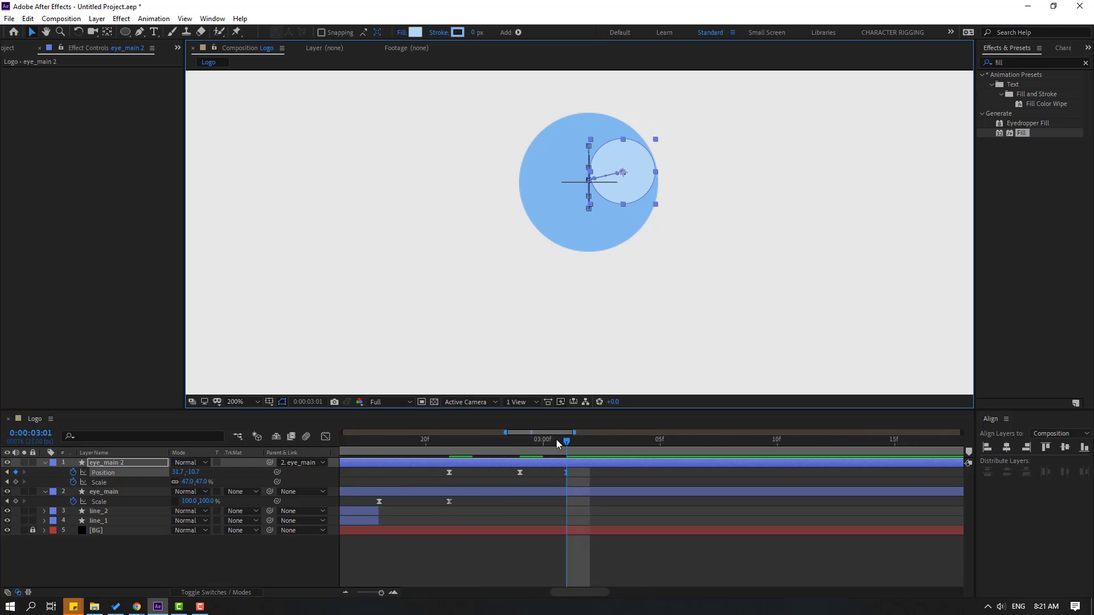
drag(557, 444, 547, 442)
drag(615, 191, 618, 204)
key(comma)
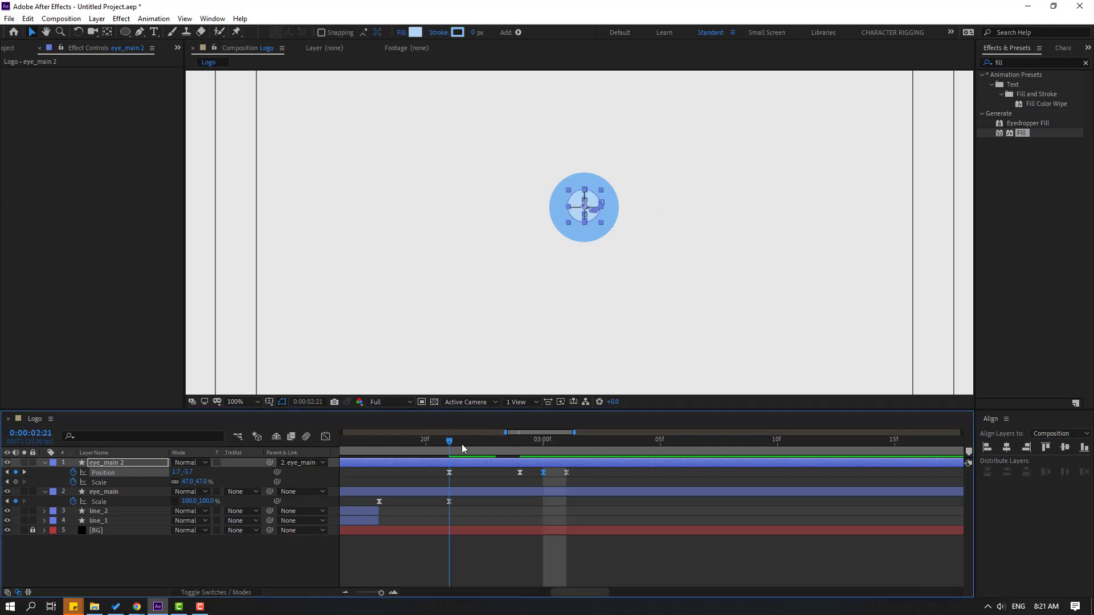
Preview the inner circle's sideways glance from 0:00:02:21
click(461, 443)
alt+scroll(629, 459, down, 6)
key(space)
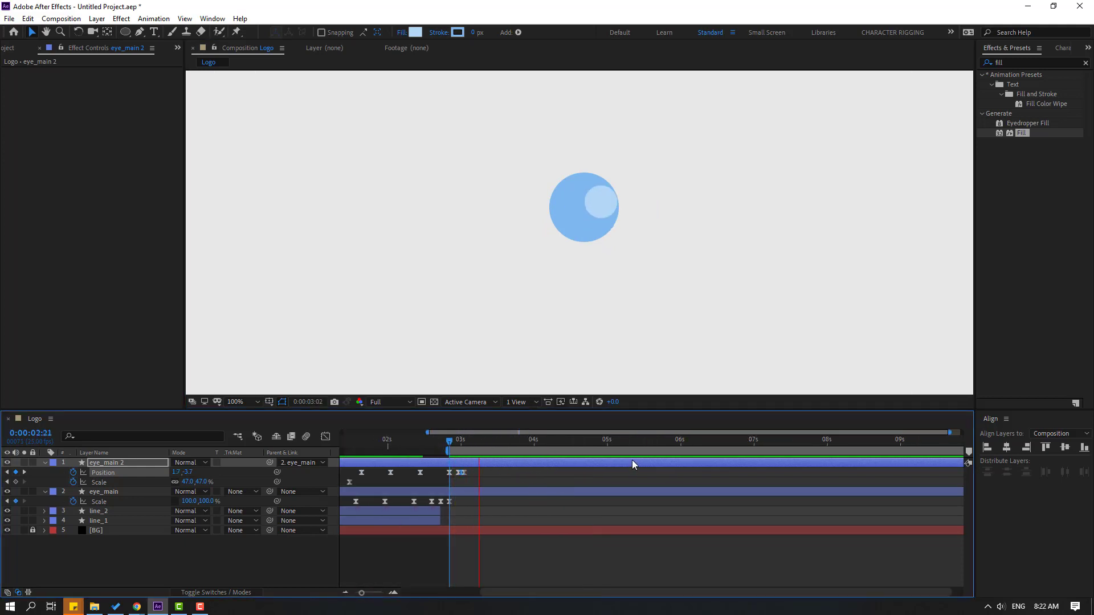
key(space)
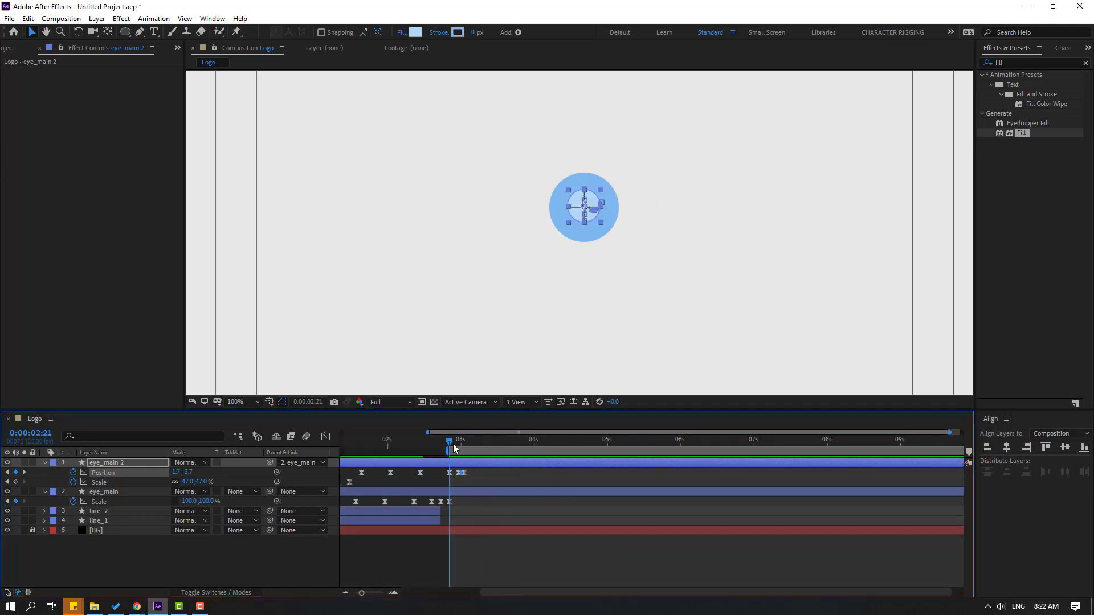
Hold eye_main 2 with a Position keyframe at 0:00:03:06, and move the inner circle to the outer circle's left side at 0:00:03:09
drag(454, 444, 478, 443)
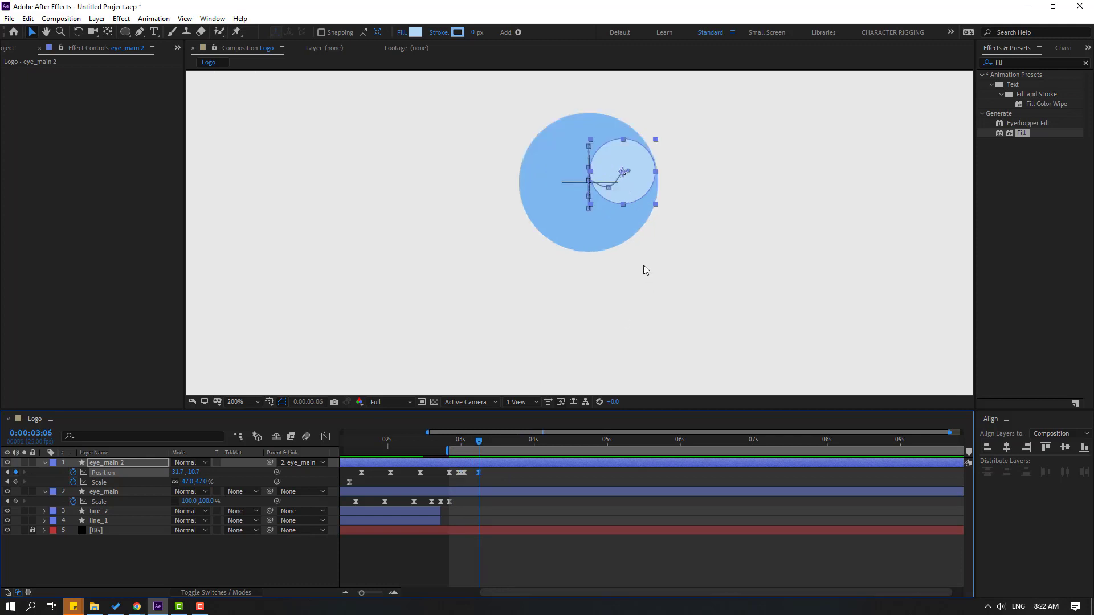
key(period)
key(period)
drag(674, 247, 641, 296)
key(Page_Down)
key(Page_Down)
key(Page_Down)
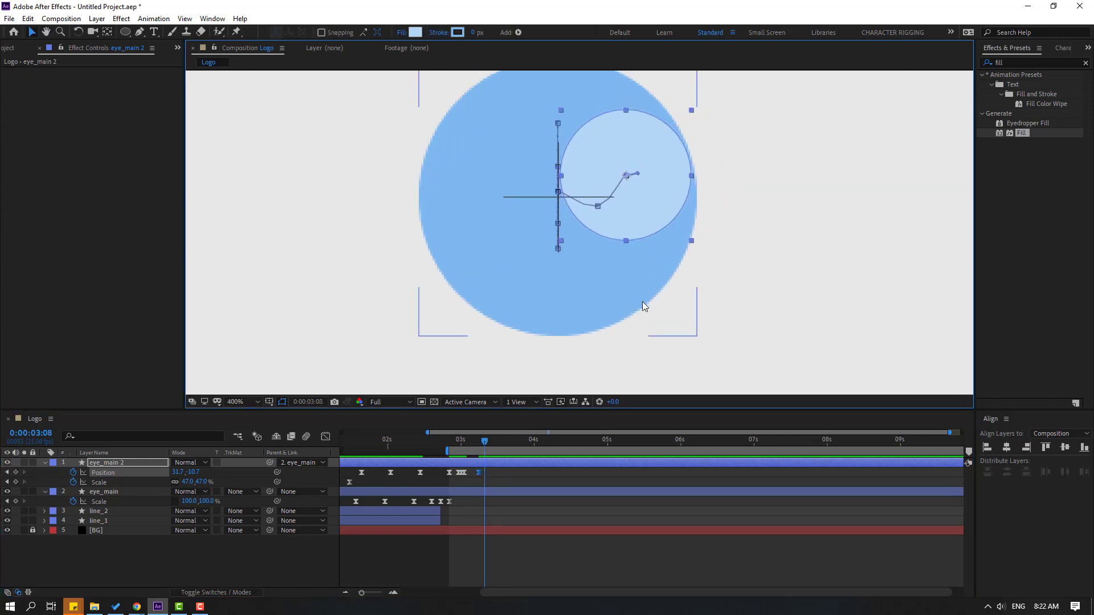
drag(636, 213, 502, 219)
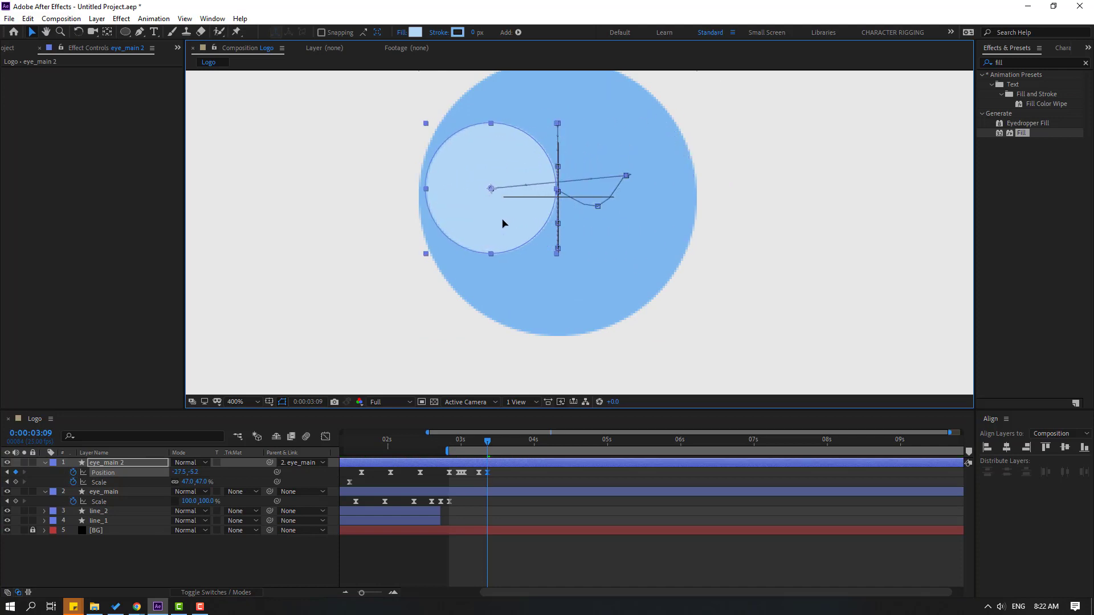
Lower the inner circle at 0:00:03:07, adding an intermediate Position keyframe that dips its leftward path
key(equal)
key(equal)
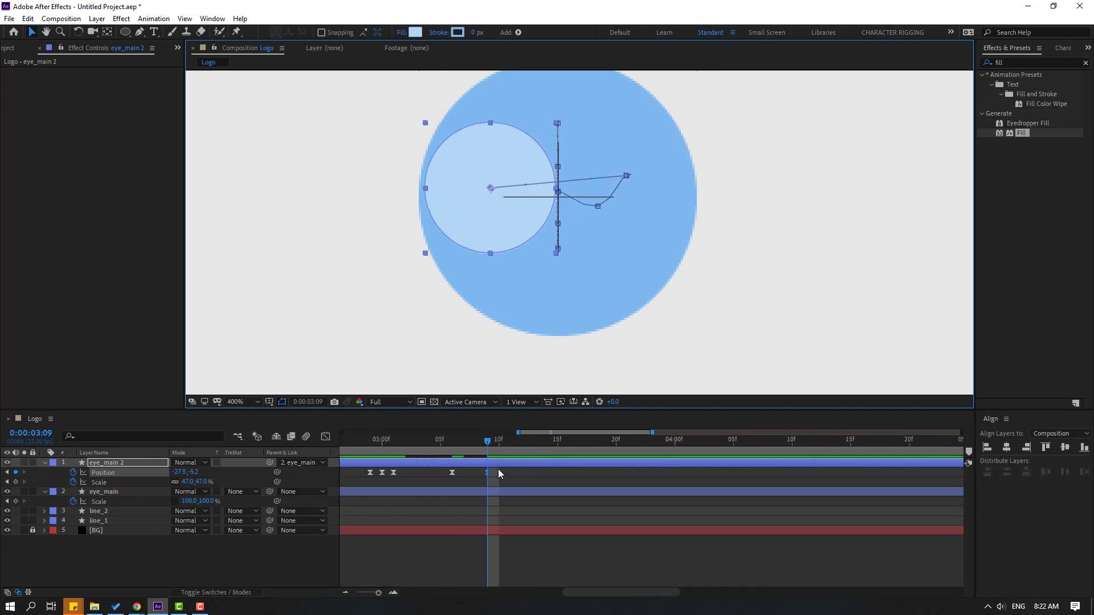
click(469, 443)
click(475, 444)
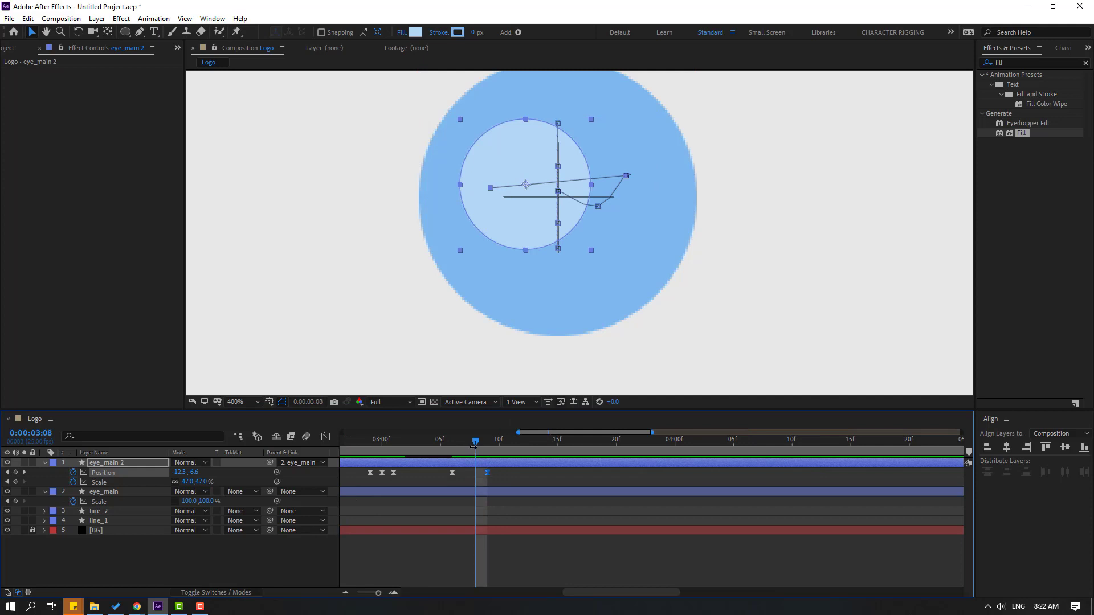
click(470, 444)
drag(588, 227, 568, 278)
click(452, 443)
click(487, 444)
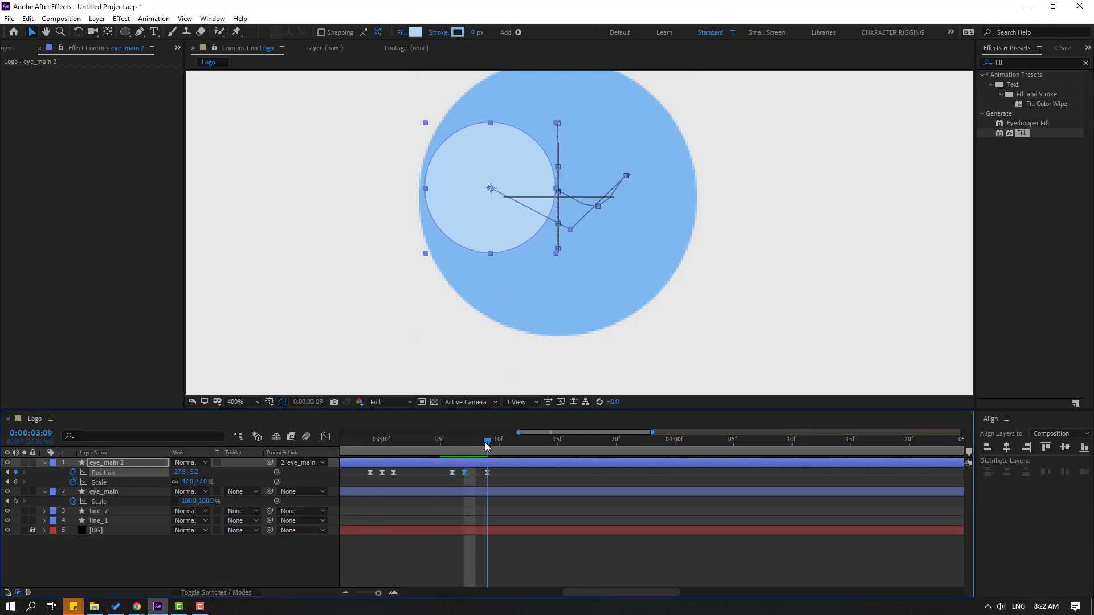
Preview the inner circle's leftward glance
key(comma)
key(comma)
key(comma)
key(space)
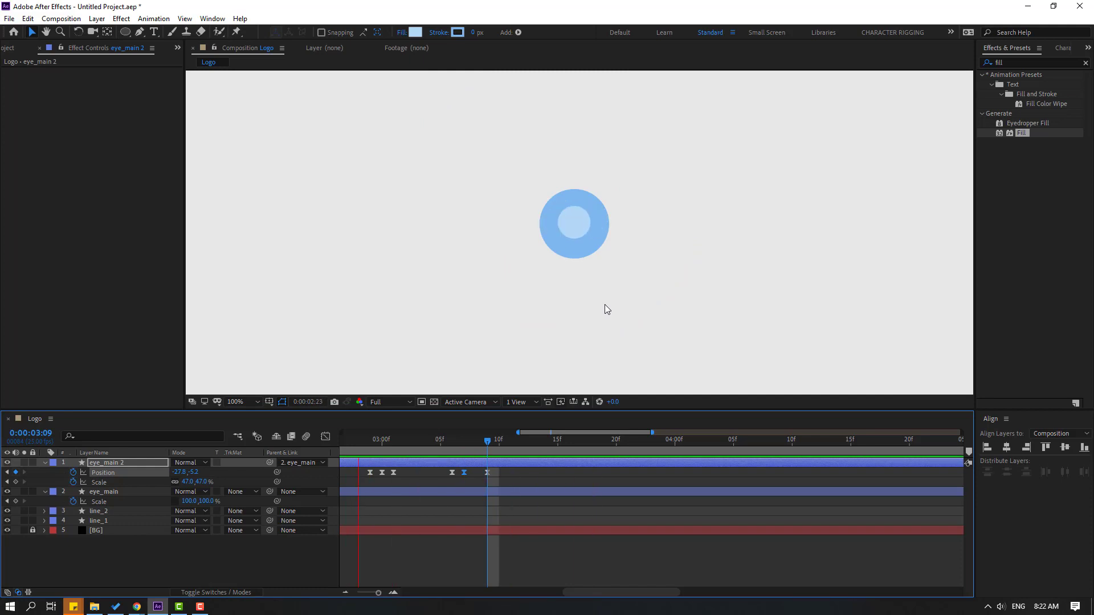
key(comma)
scroll(505, 485, down, 3)
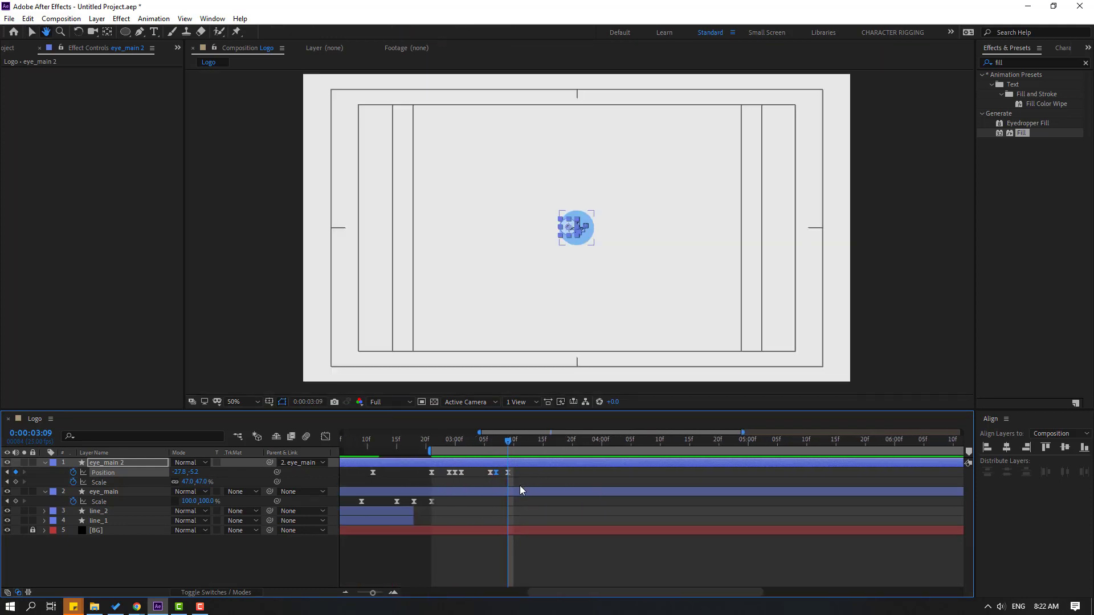
Delay the three leftward-glance Position keyframes by about six frames, ending at 0:00:03:15, and preview from just before the eye appears
drag(519, 485, 387, 451)
scroll(549, 493, left, 3)
key(v)
scroll(554, 488, down, 2)
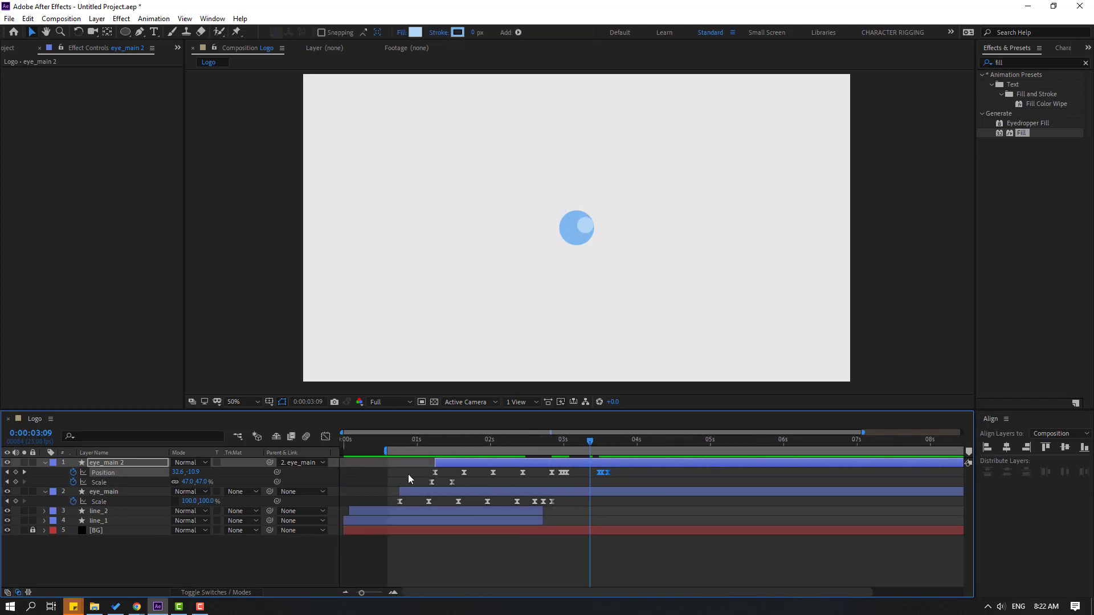
key(space)
key(space)
Compress eye_main 2's first five Position keyframes so the last lands at about 0:00:02:10, and preview the faster up-and-down look
drag(446, 442, 464, 443)
drag(557, 484, 455, 466)
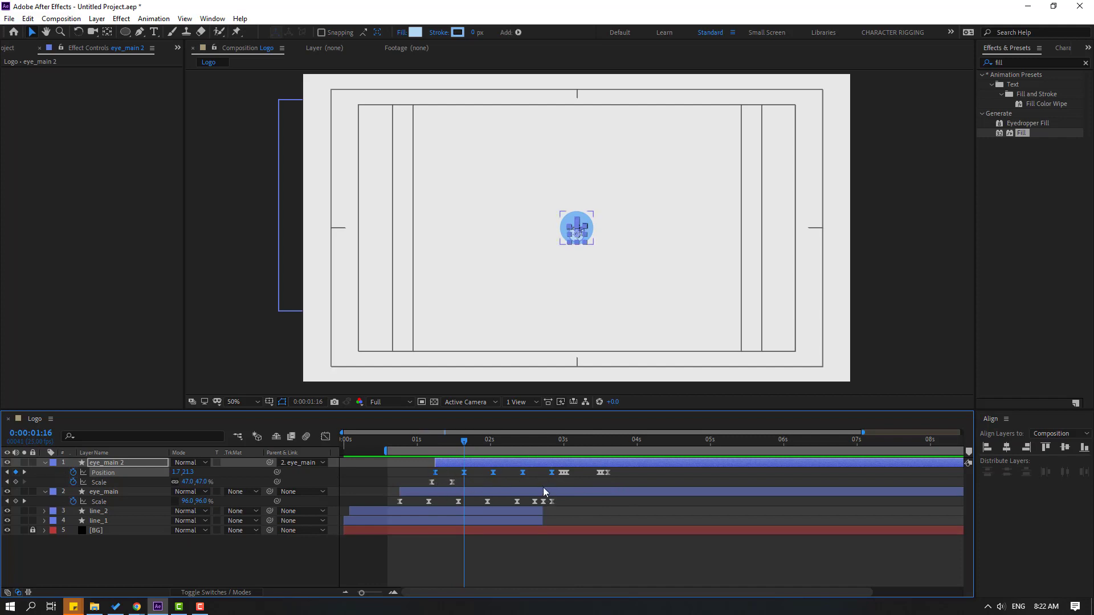
drag(534, 478, 520, 478)
key(space)
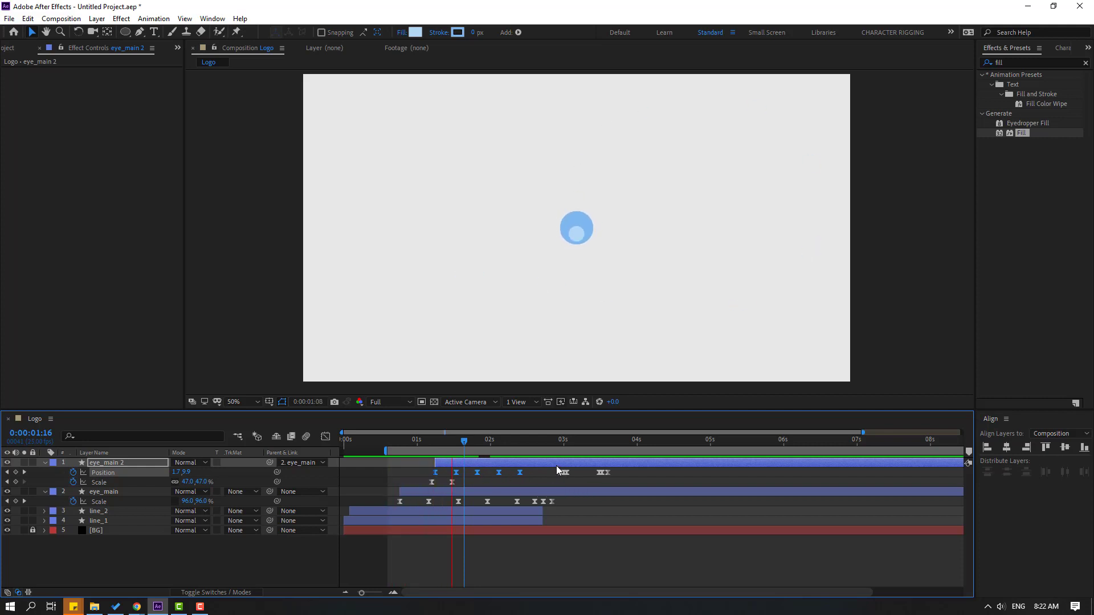
key(space)
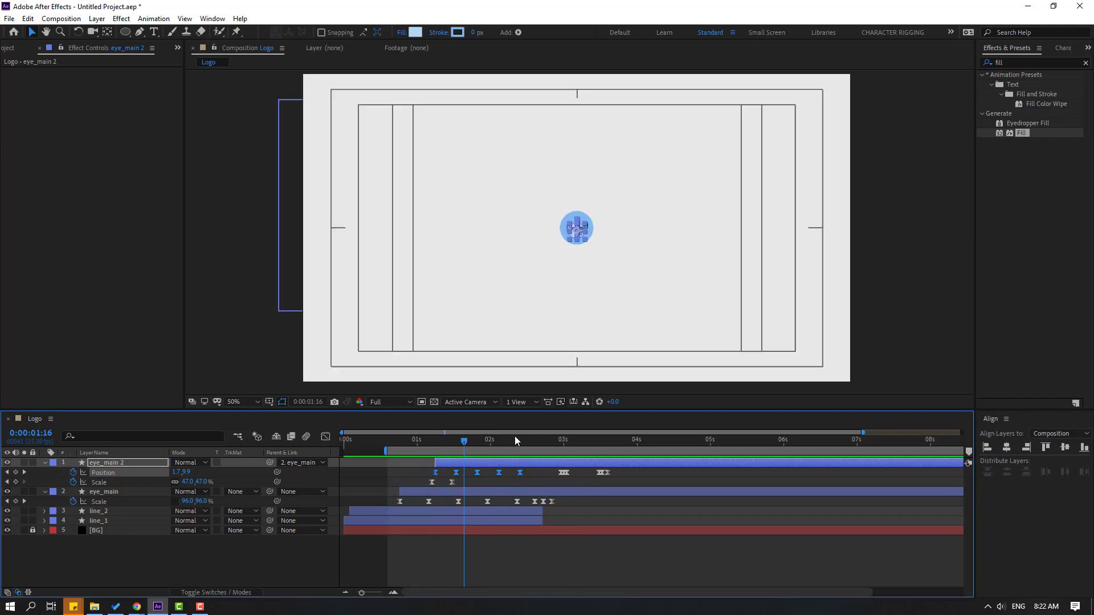
Shift eye_main 2's three rightward-glance Position keyframes about seven frames earlier, closer to the up-and-down look
drag(579, 476, 547, 476)
click(556, 450)
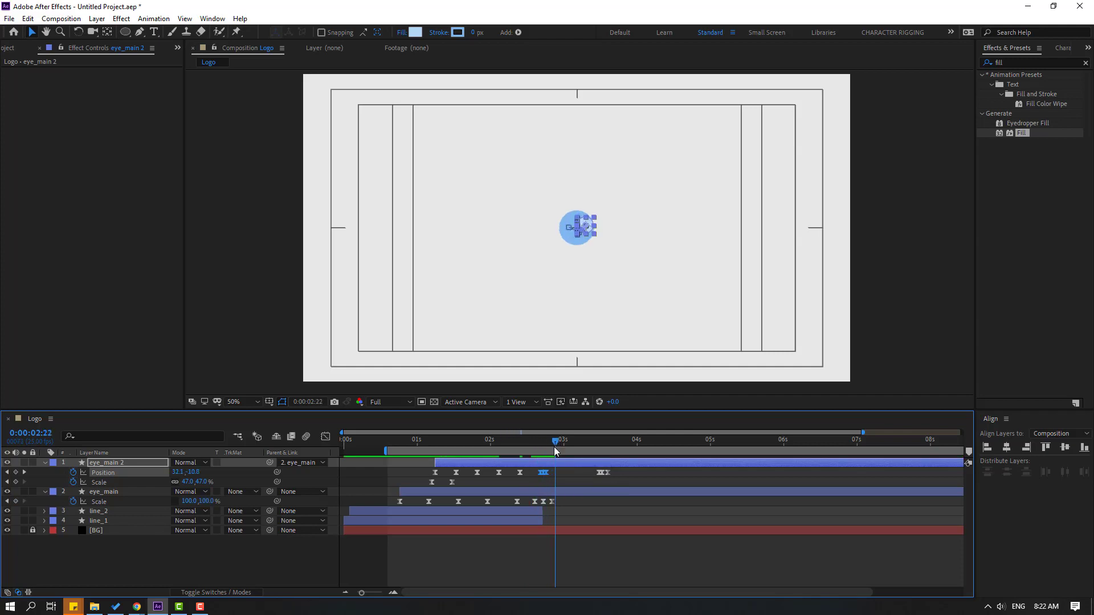
click(577, 512)
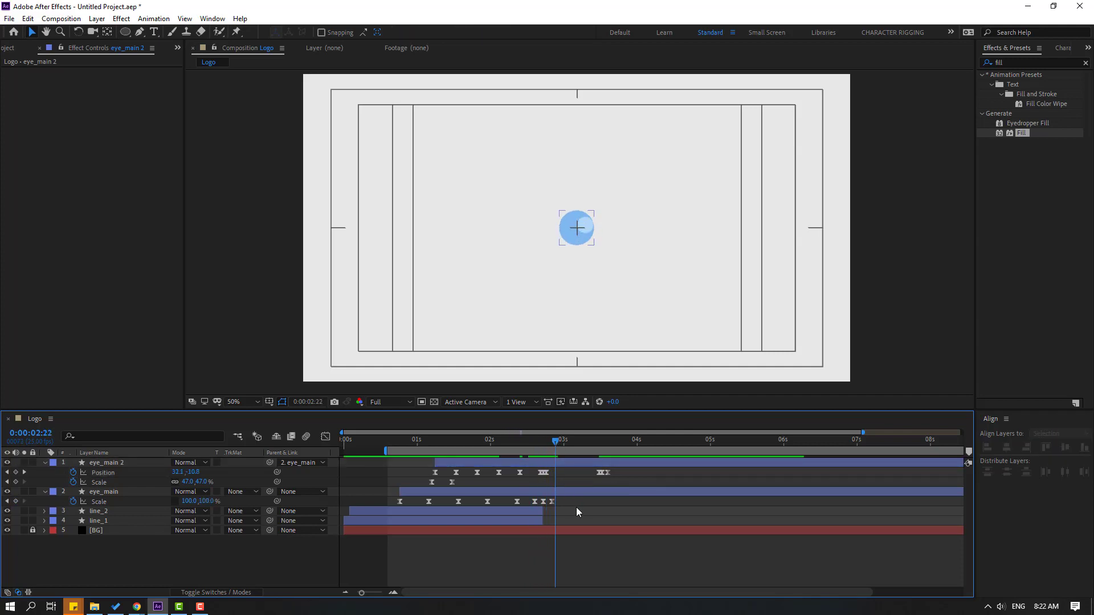
Copy eye_main's three blink Scale keyframes to 0:00:03:07, and shift the leftward-glance Position keyframes slightly earlier to overlap that blink
drag(565, 501, 527, 506)
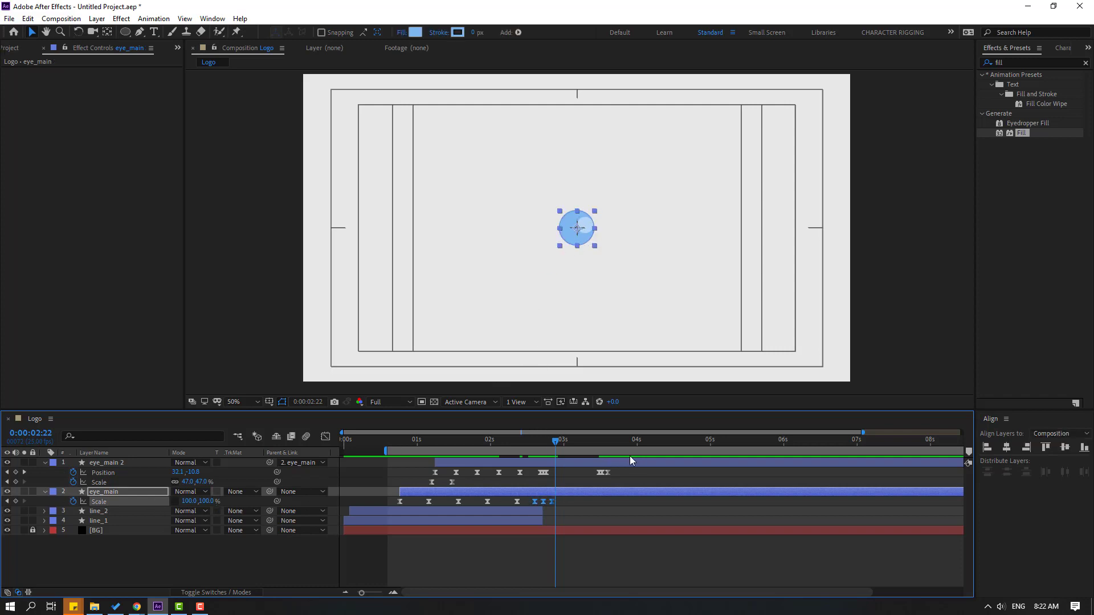
key(space)
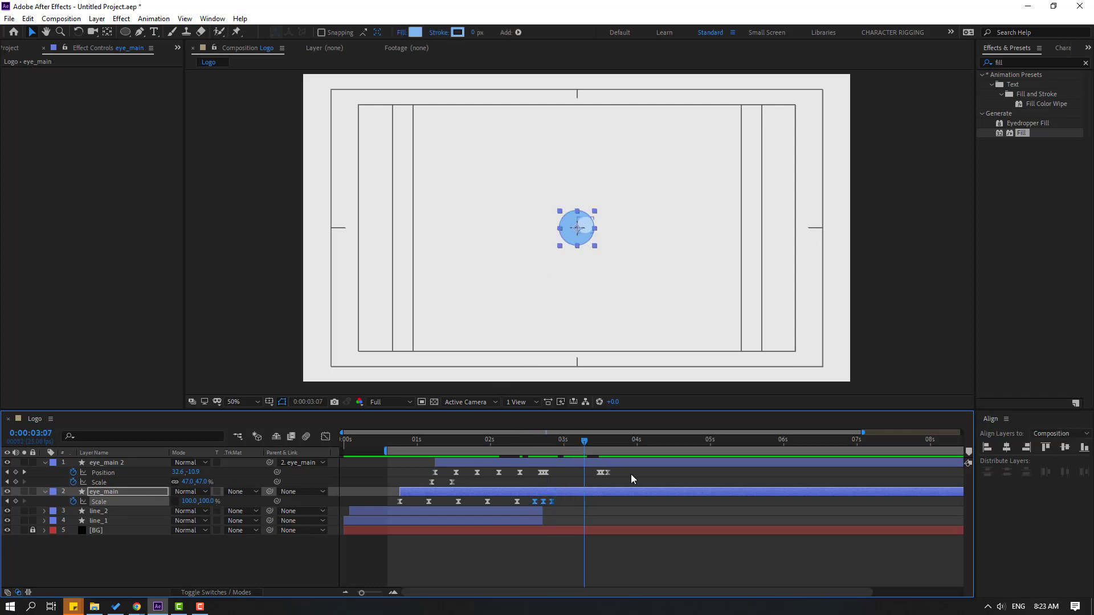
drag(621, 474, 557, 485)
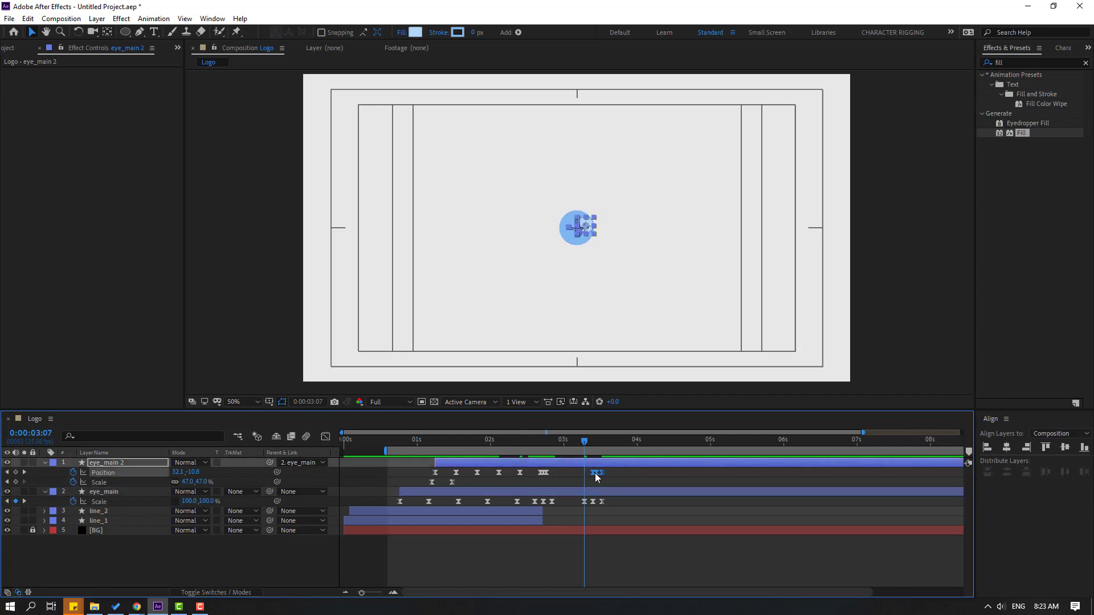
Preview the eye animation, checking the timing of the second blink and the leftward glance at different zoom levels
key(space)
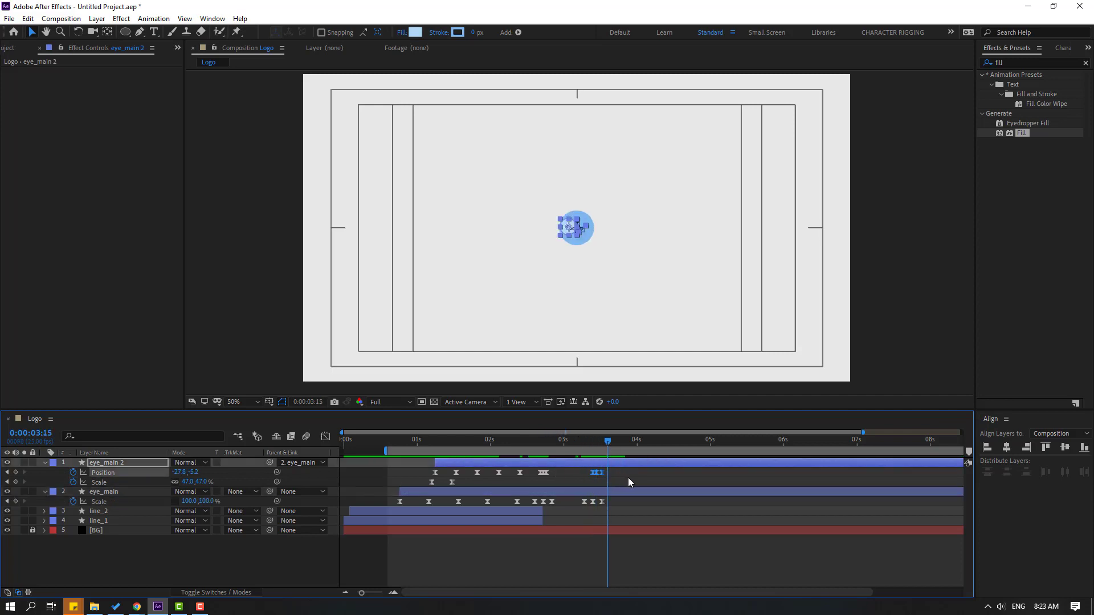
click(630, 482)
key(space)
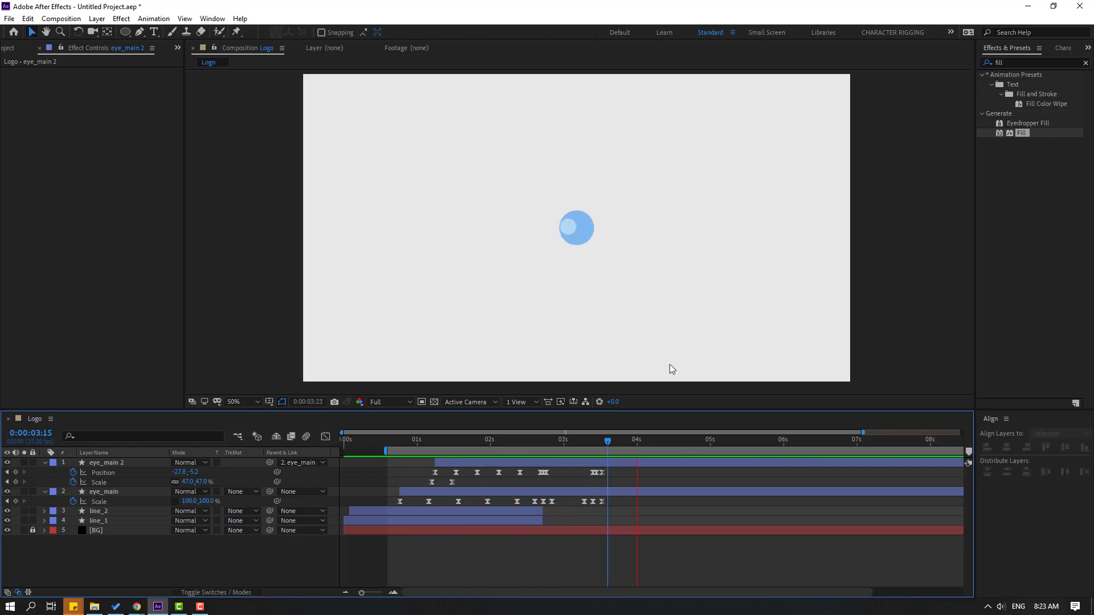
key(comma)
key(comma)
key(period)
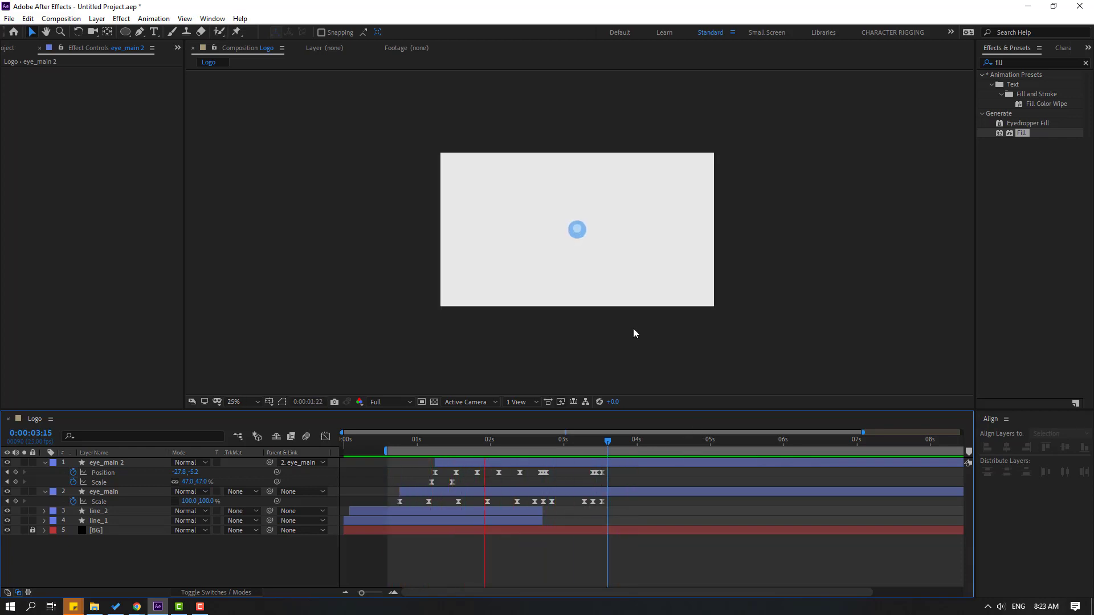
key(space)
key(period)
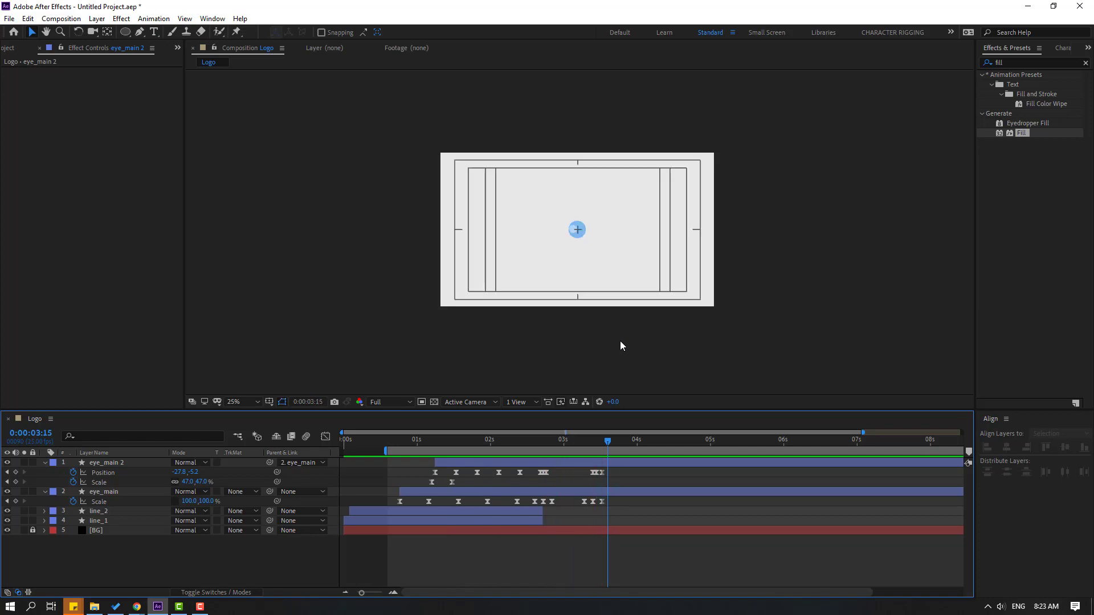
key(period)
Add a holding Position keyframe to eye_main 2 at 0:00:03:18, and return the inner circle to the centre at 0:00:03:21, Position 2.7, -3.7
drag(608, 446, 615, 446)
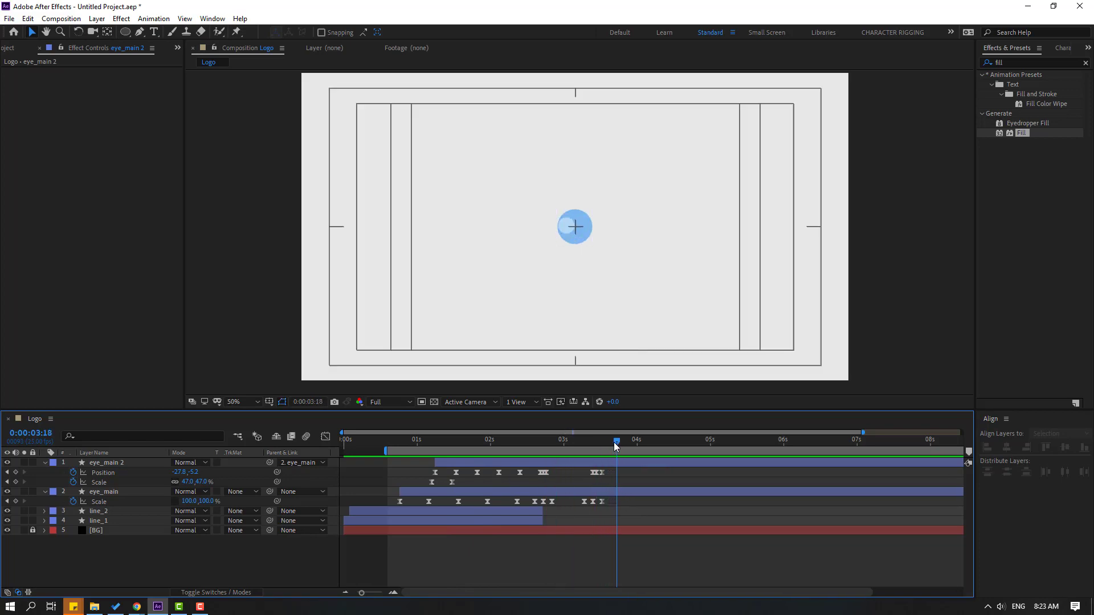
click(16, 473)
key(slash)
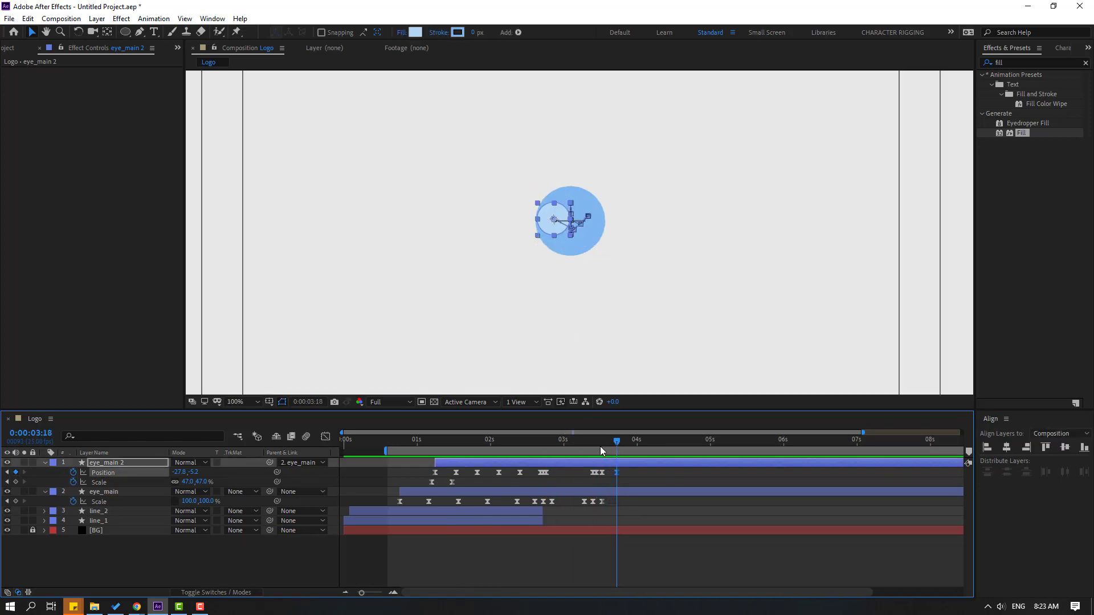
key(Page_Down)
key(Page_Down)
key(Page_Down)
key(period)
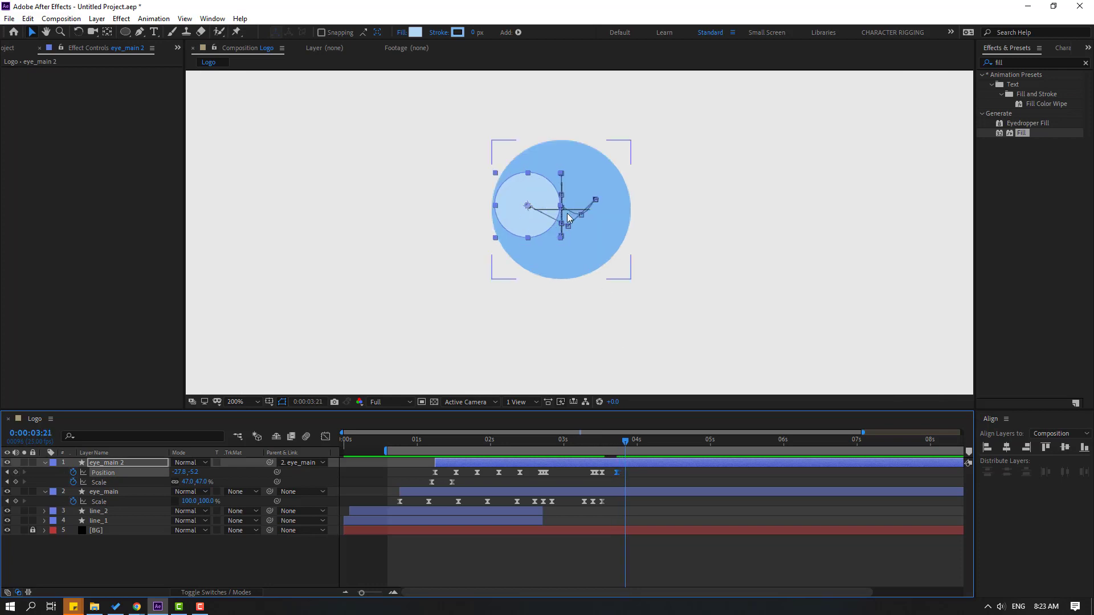
drag(509, 221, 546, 226)
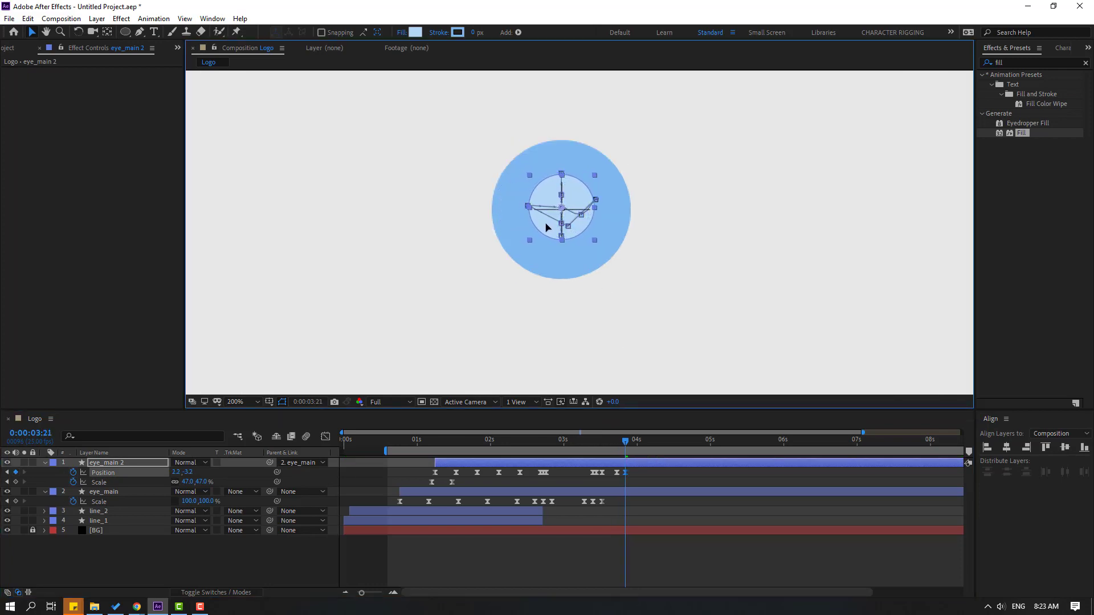
Copy eye_main's blink Scale keyframes to 0:00:03:21, and delay the return-to-centre Position keyframes about five frames to overlap the blink
key(comma)
key(comma)
key(comma)
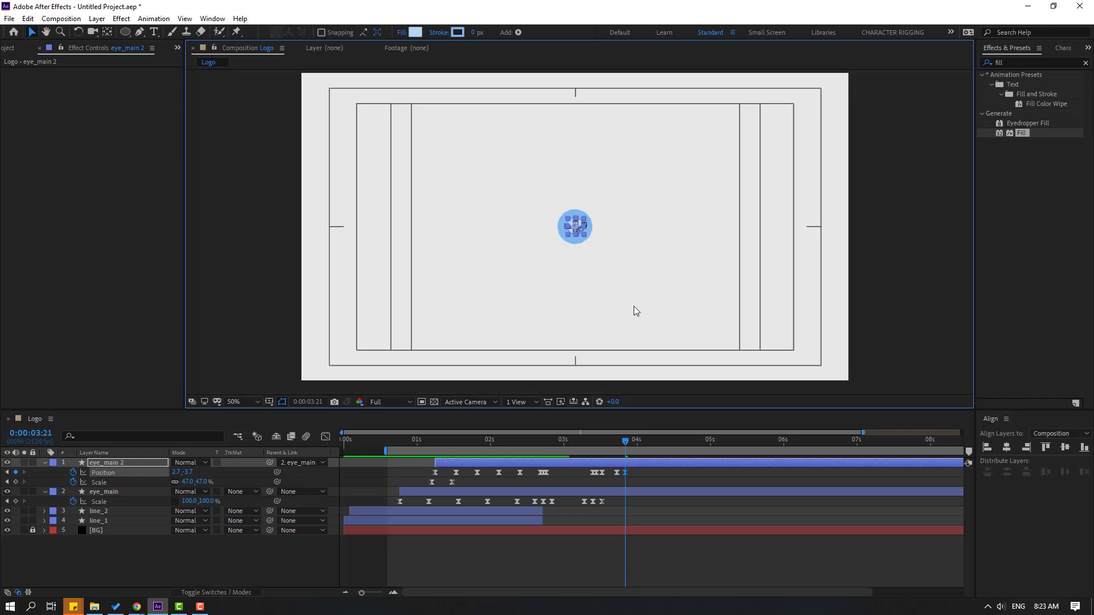
drag(599, 441, 626, 440)
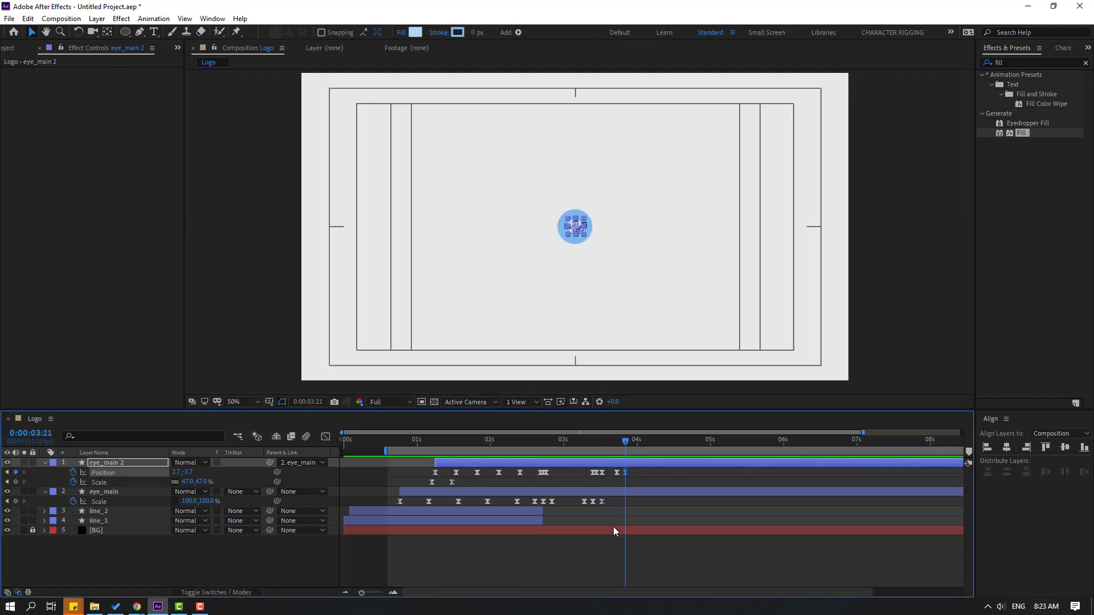
drag(610, 501, 568, 509)
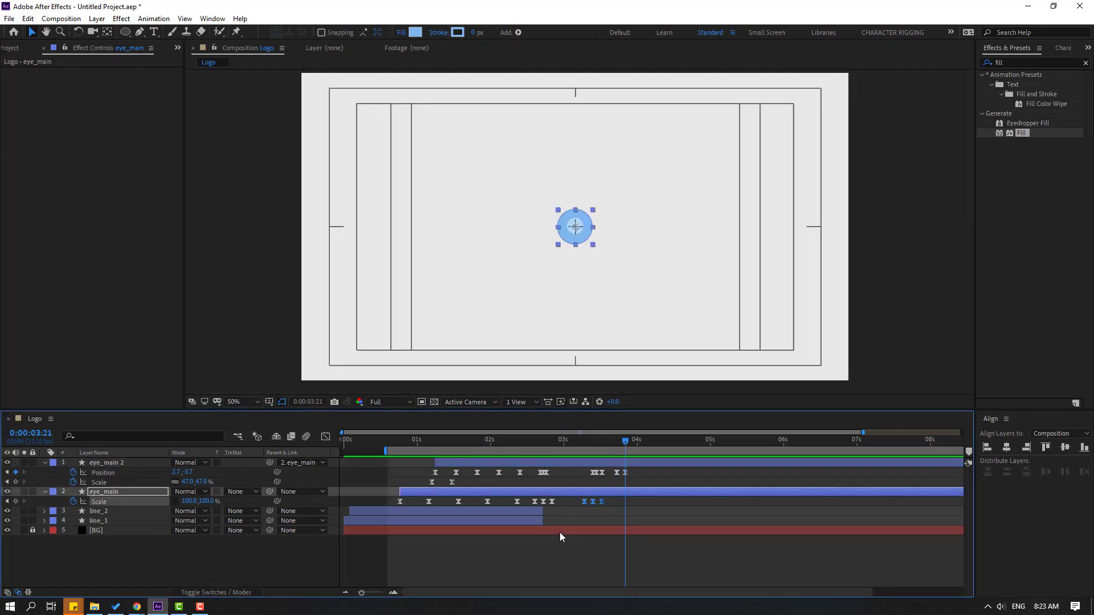
mouse_move(634, 474)
mouse_down()
mouse_move(609, 485)
mouse_move(640, 474)
mouse_up()
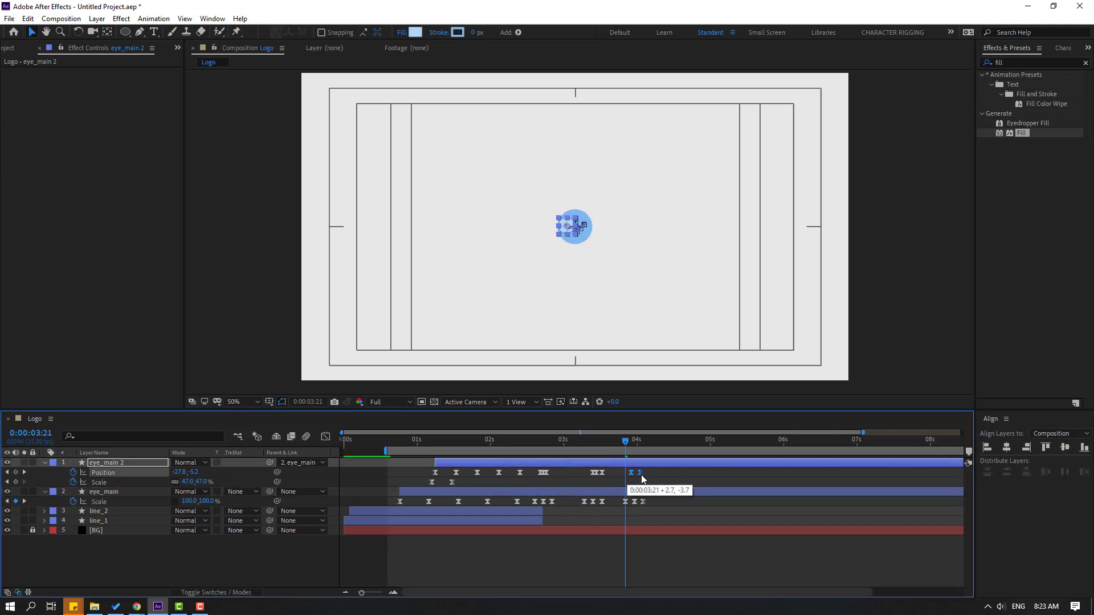
key(space)
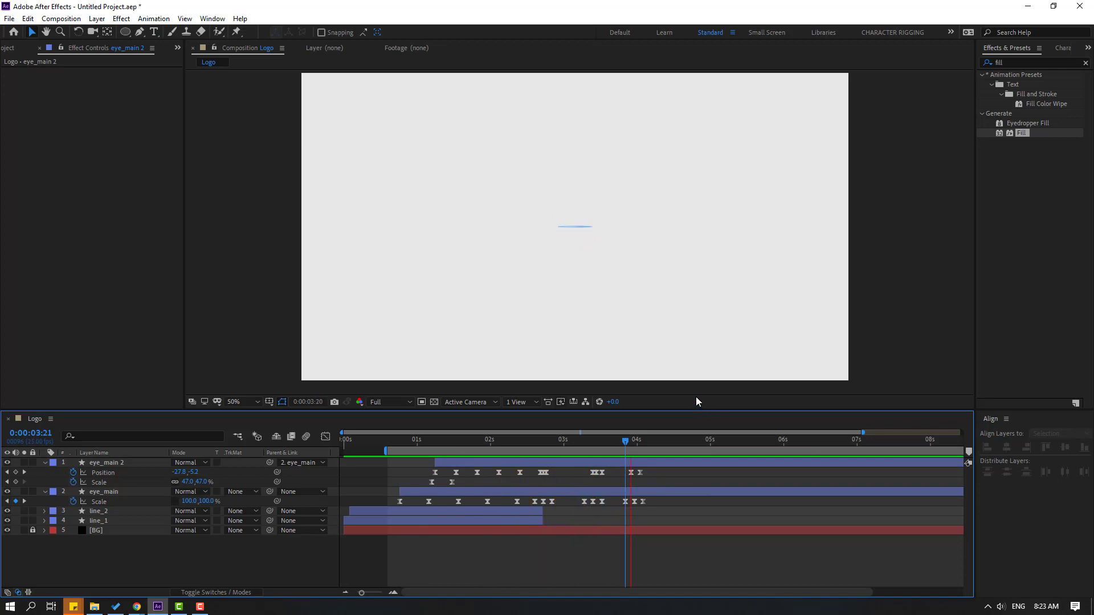
Start keyframing eye_main's Position at 0:00:04:03, and move the eye left to 650, 540 at 0:00:04:13
click(624, 443)
drag(624, 444, 647, 442)
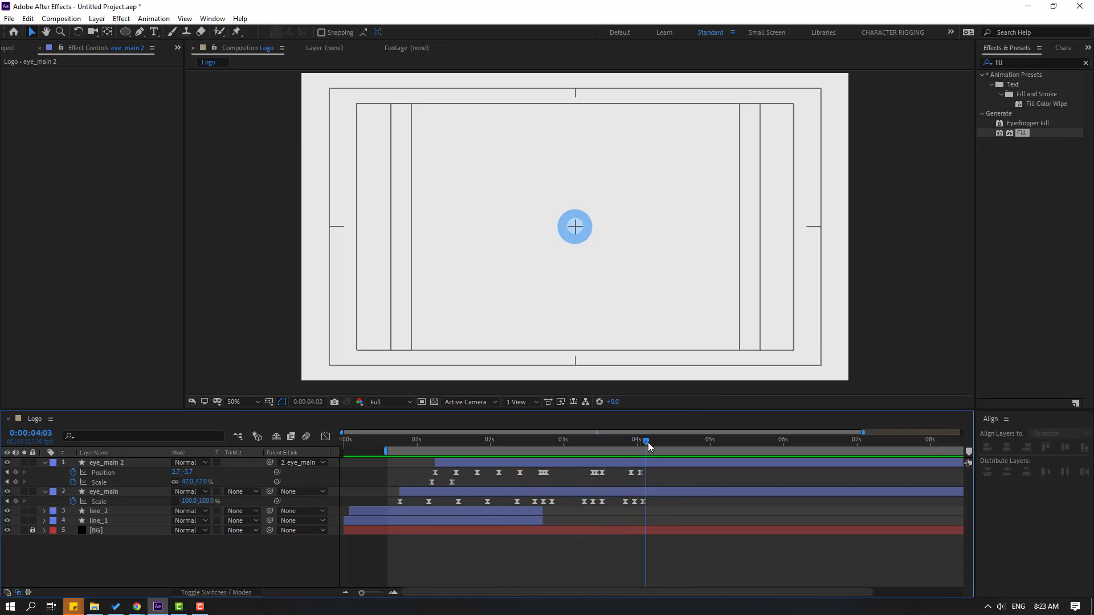
click(118, 498)
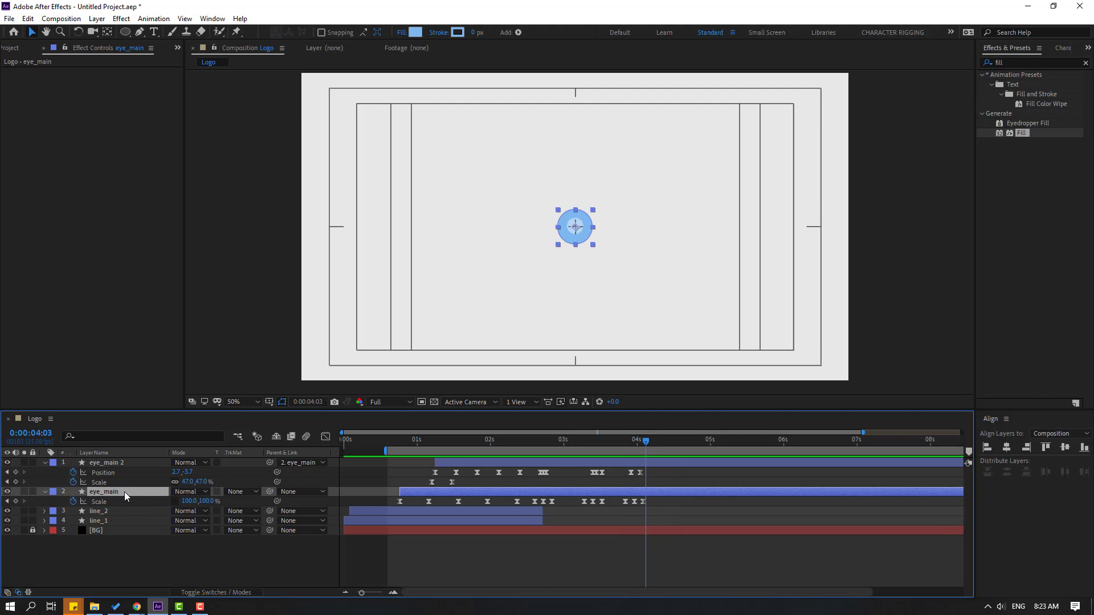
key(shift+p)
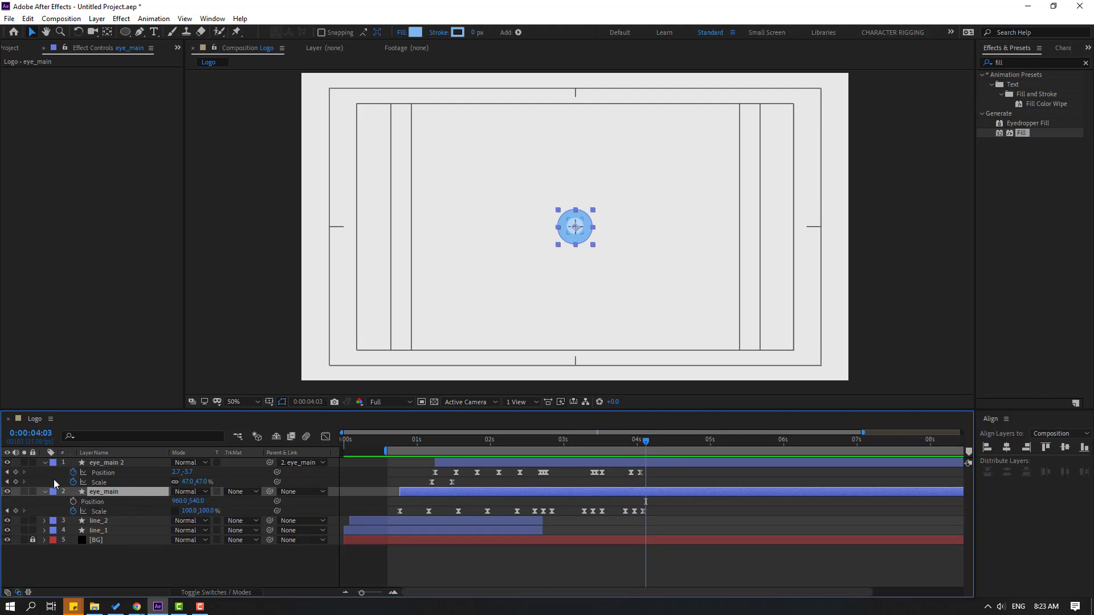
click(73, 501)
drag(652, 446, 676, 446)
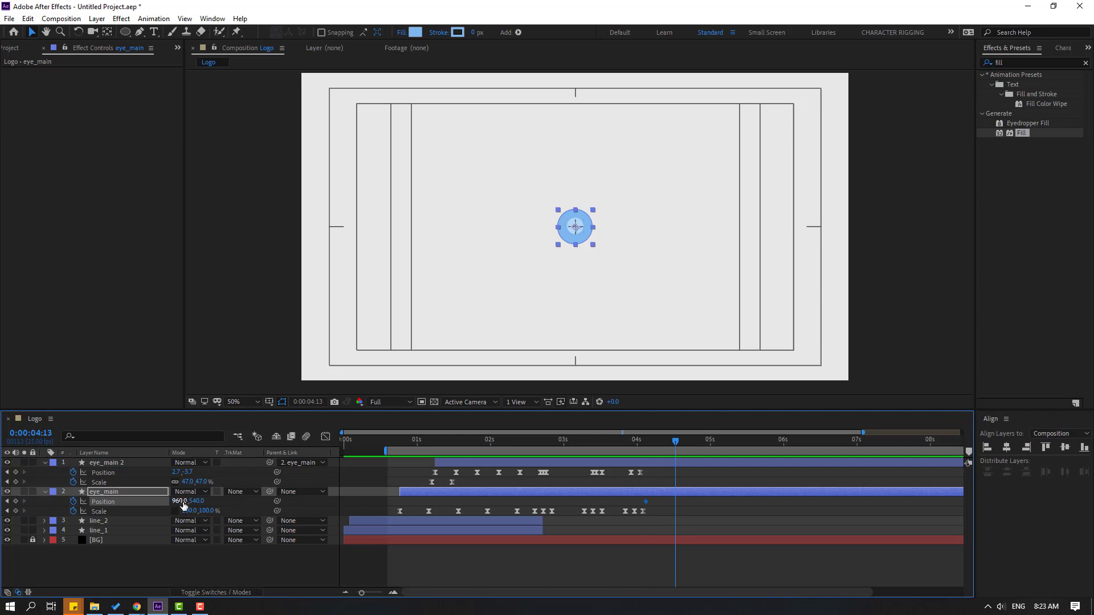
drag(179, 501, 164, 501)
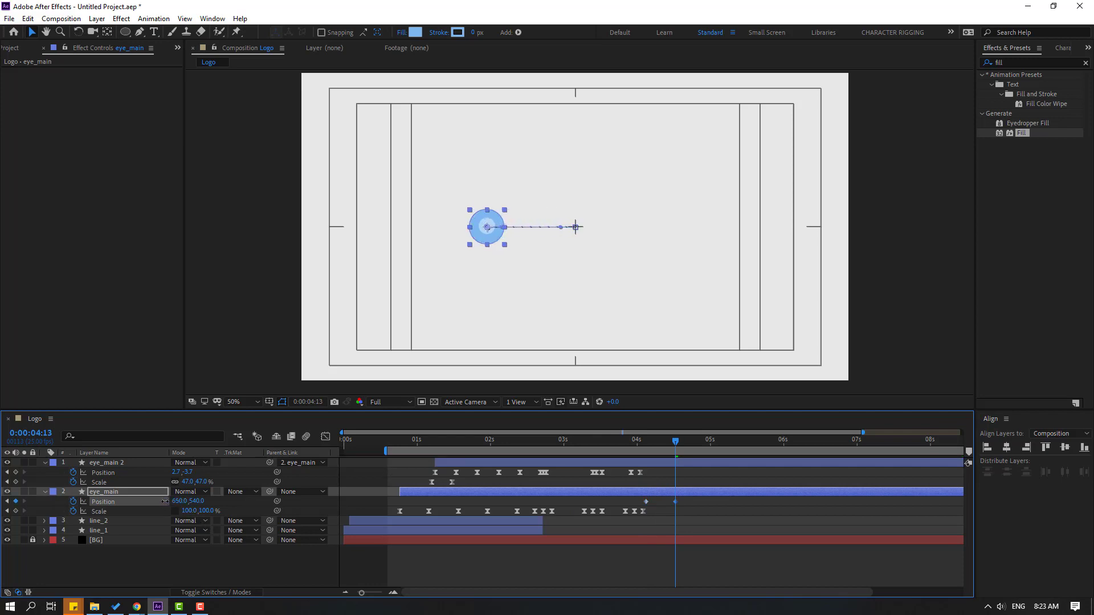
Add a holding Scale keyframe to eye_main just after 0:00:04:03, and enlarge the outer circle to 150% at 0:00:04:13
drag(675, 446, 647, 446)
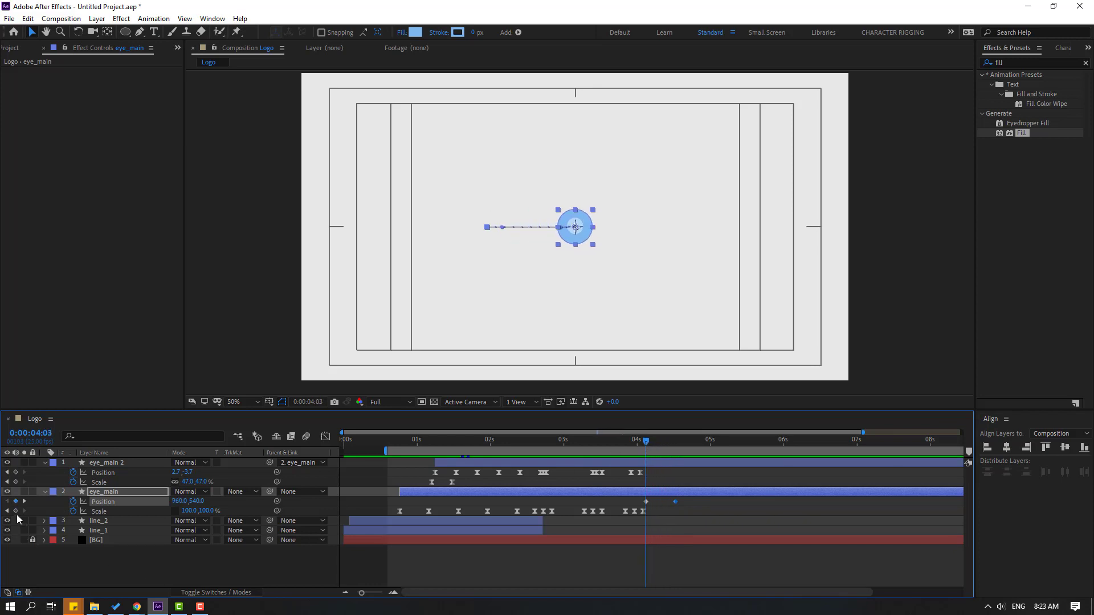
click(16, 510)
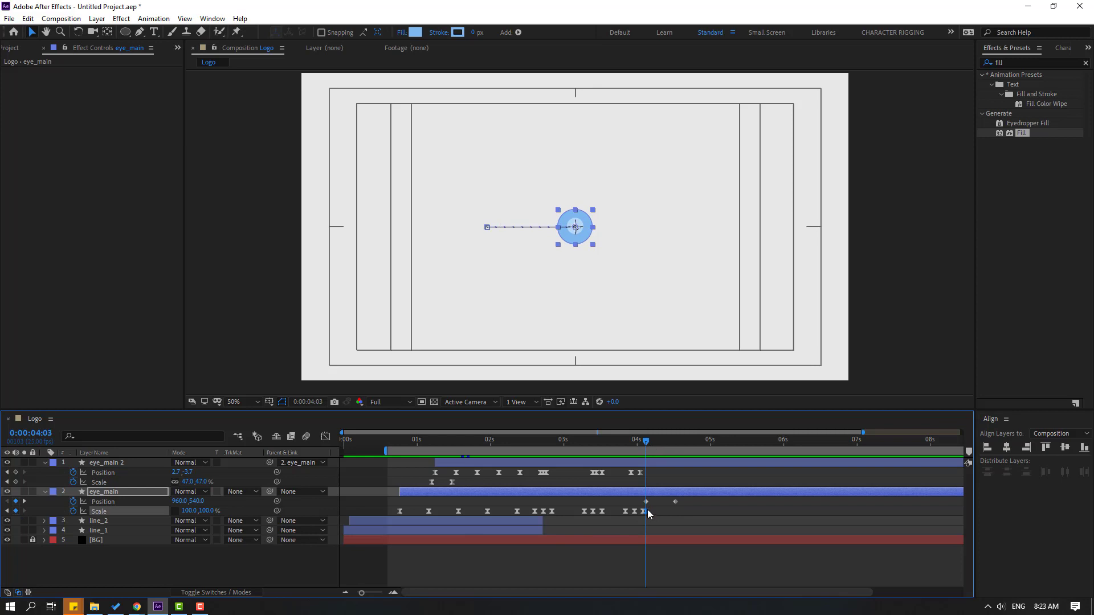
drag(647, 511, 651, 512)
drag(646, 442, 676, 445)
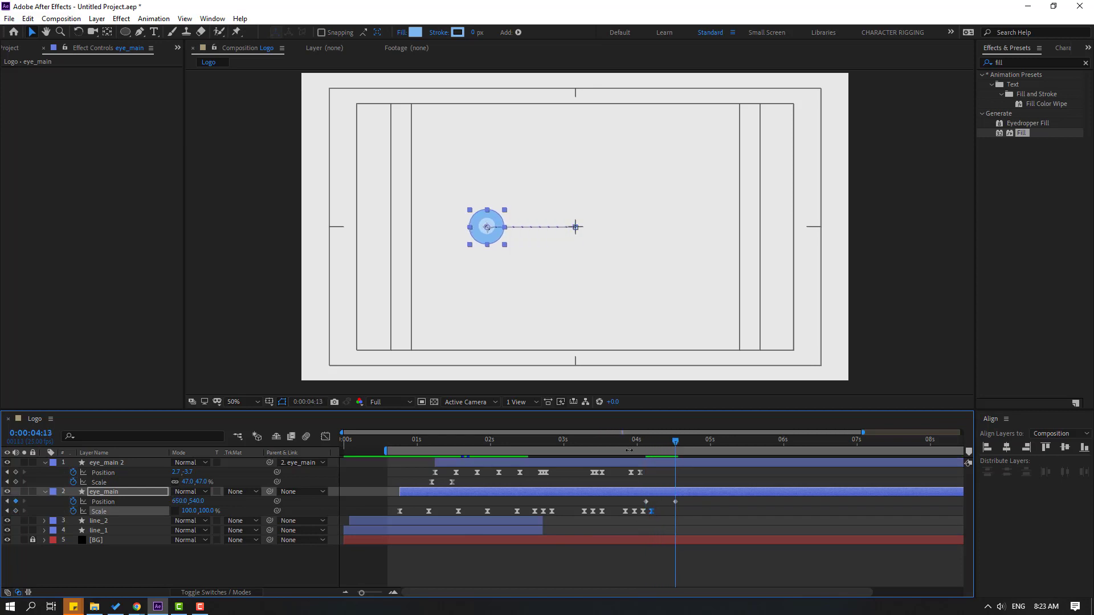
click(188, 511)
text(150)
key(Return)
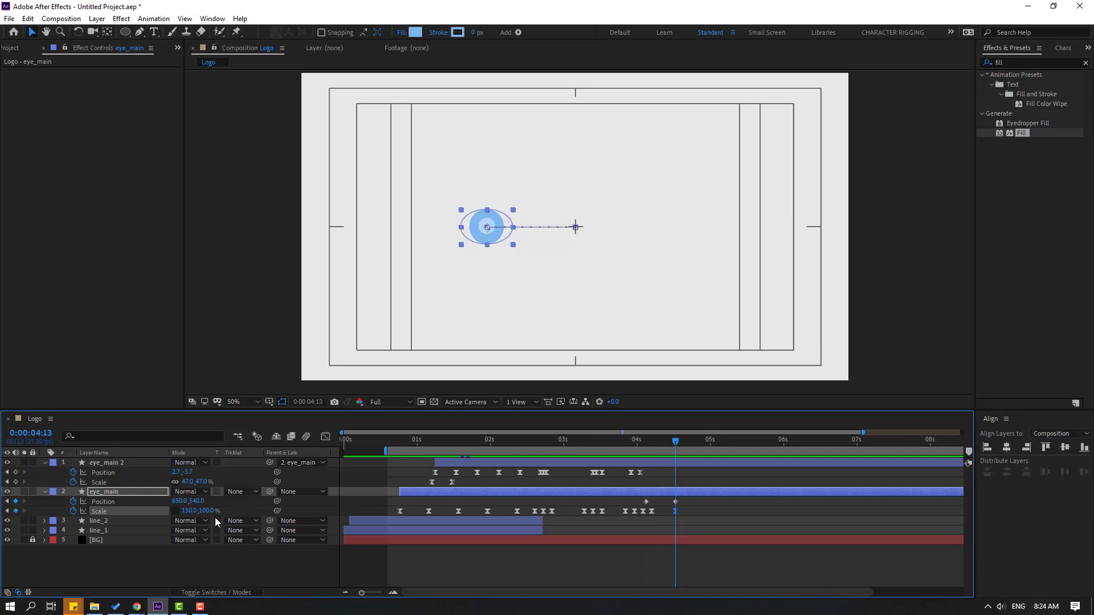
click(208, 511)
text(150)
key(Return)
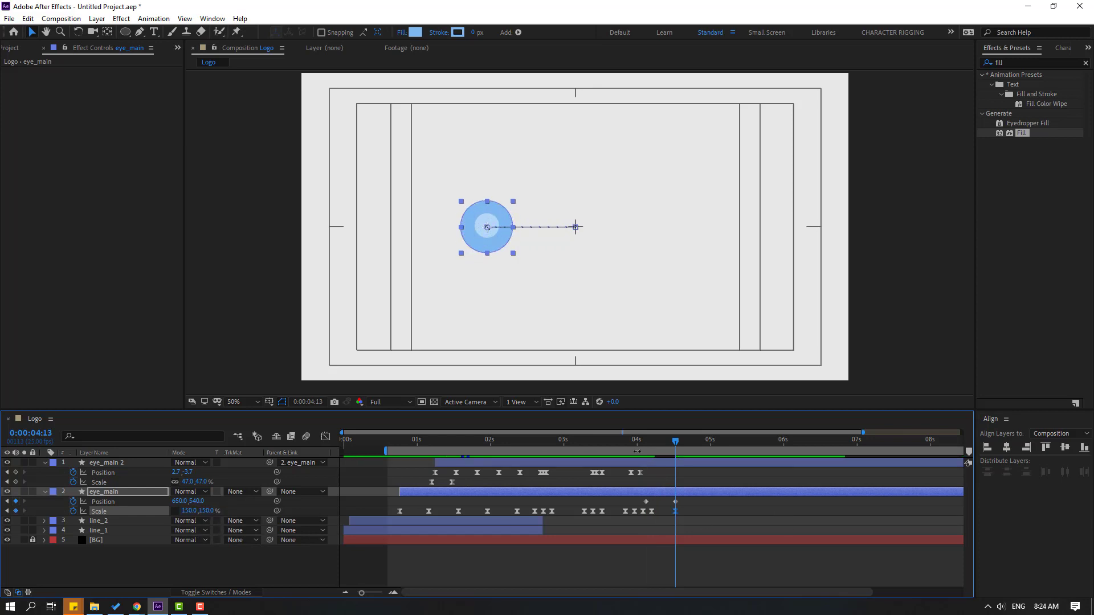
Apply Easy Ease to eye_main's leftward slide Position keyframes, and delay its final Position and Scale keyframes to 0:00:04:22
mouse_move(675, 445)
mouse_down()
mouse_move(640, 444)
mouse_move(669, 446)
mouse_up()
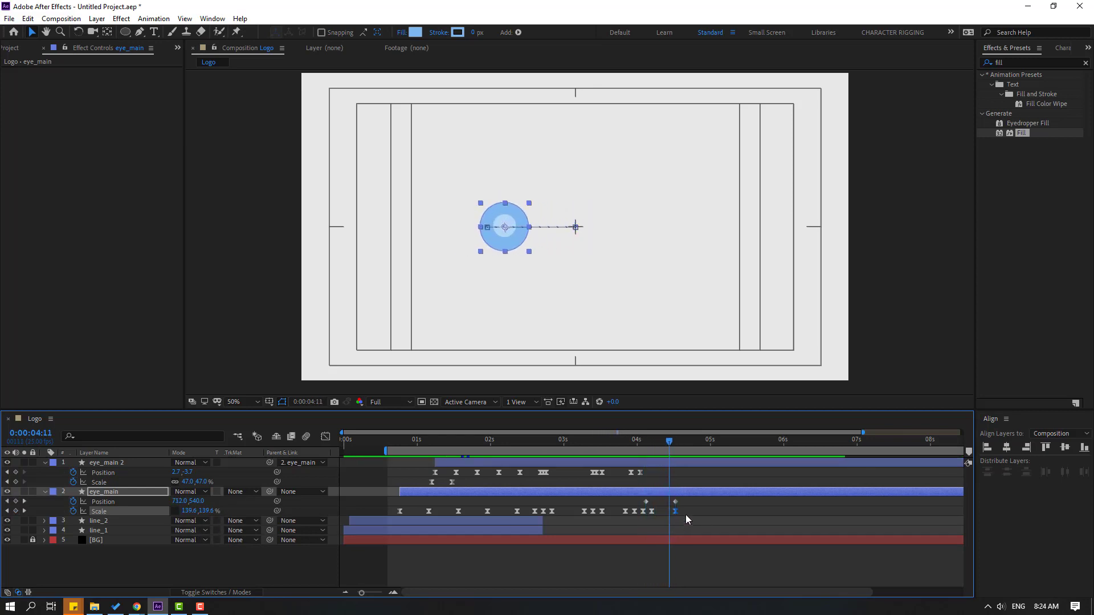
click(646, 501)
right_click(647, 501)
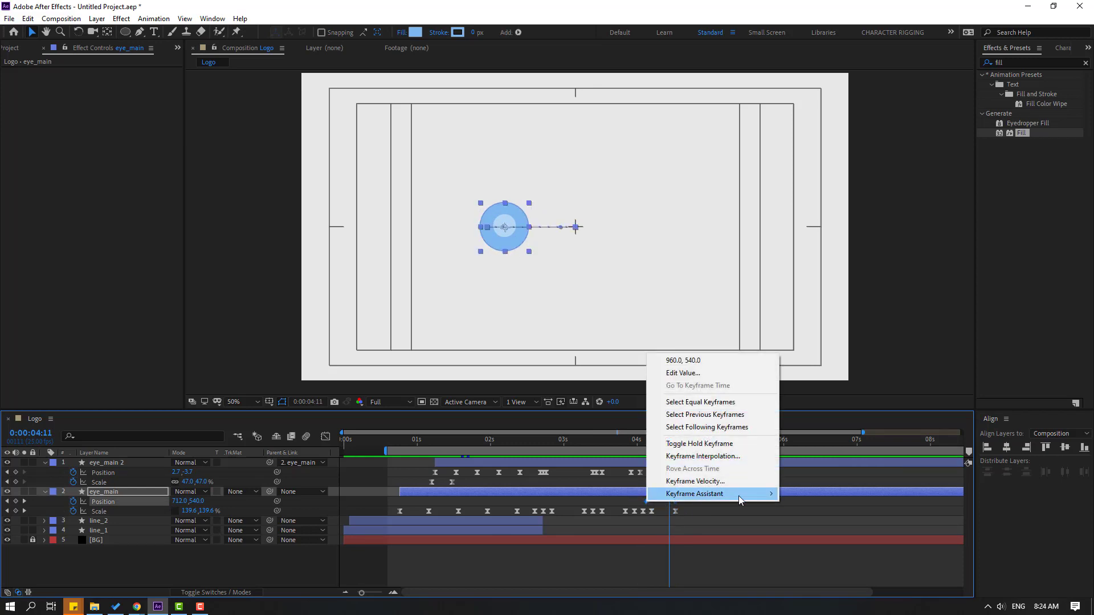
mouse_move(739, 500)
click(809, 520)
key(space)
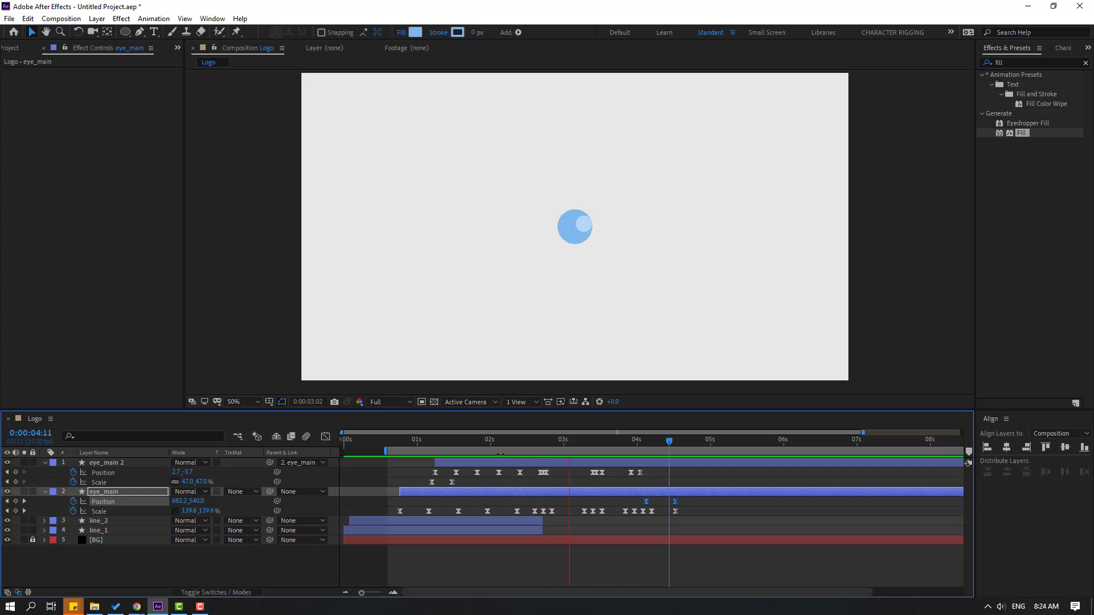
key(space)
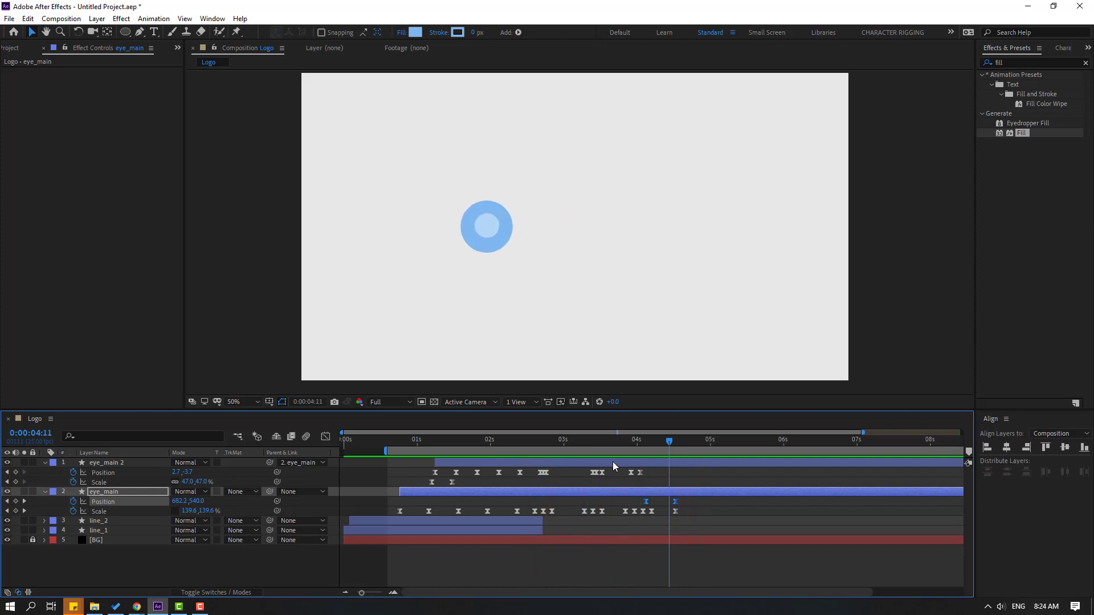
mouse_move(683, 501)
mouse_down()
mouse_move(675, 511)
mouse_move(702, 511)
mouse_up()
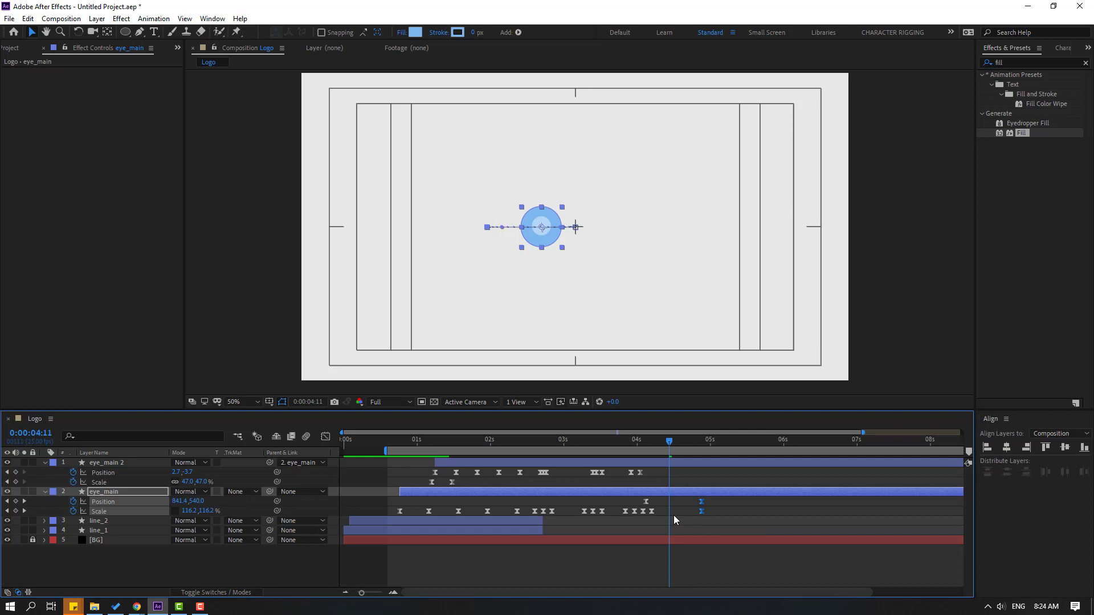
Lengthen the outgoing ease of eye_main's first slide Position keyframe in the speed graph so the speed peaks late, and preview the slide
click(325, 438)
key(equal)
key(equal)
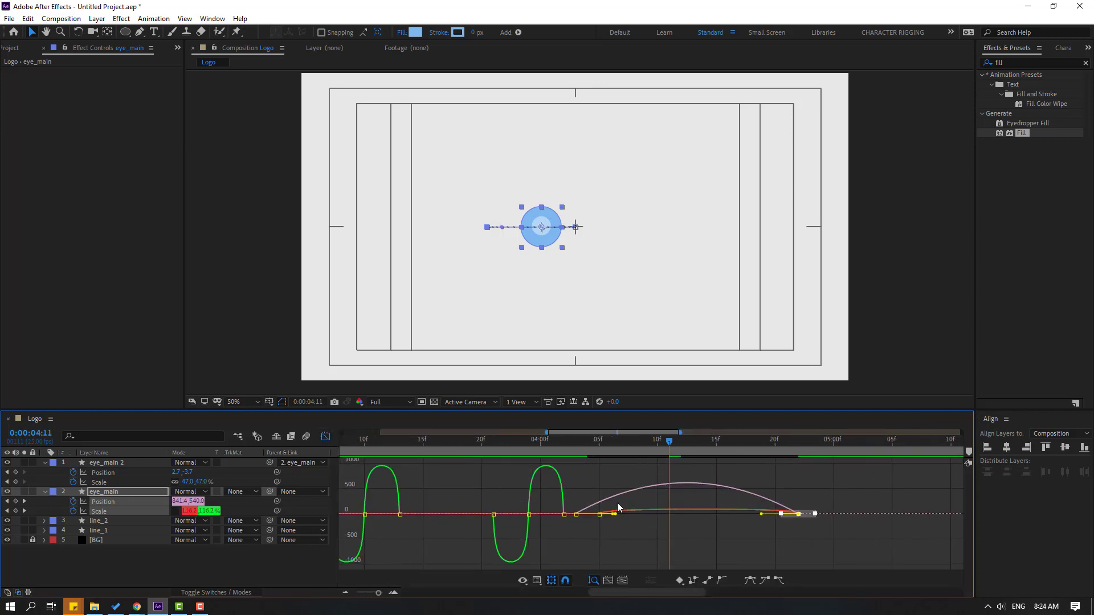
click(618, 507)
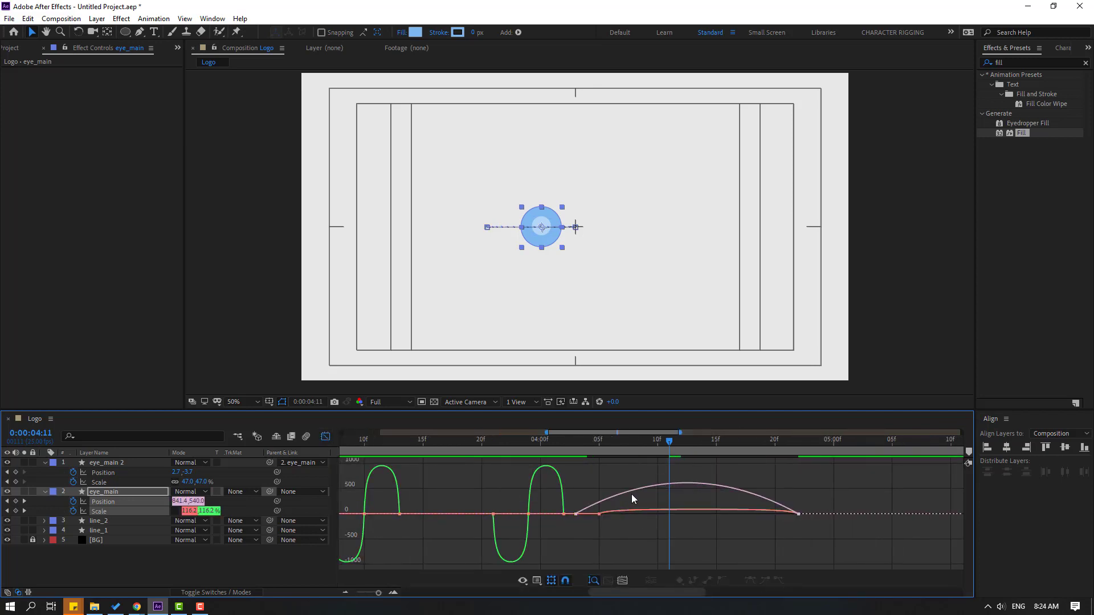
click(603, 515)
drag(612, 515, 660, 515)
drag(554, 439, 505, 440)
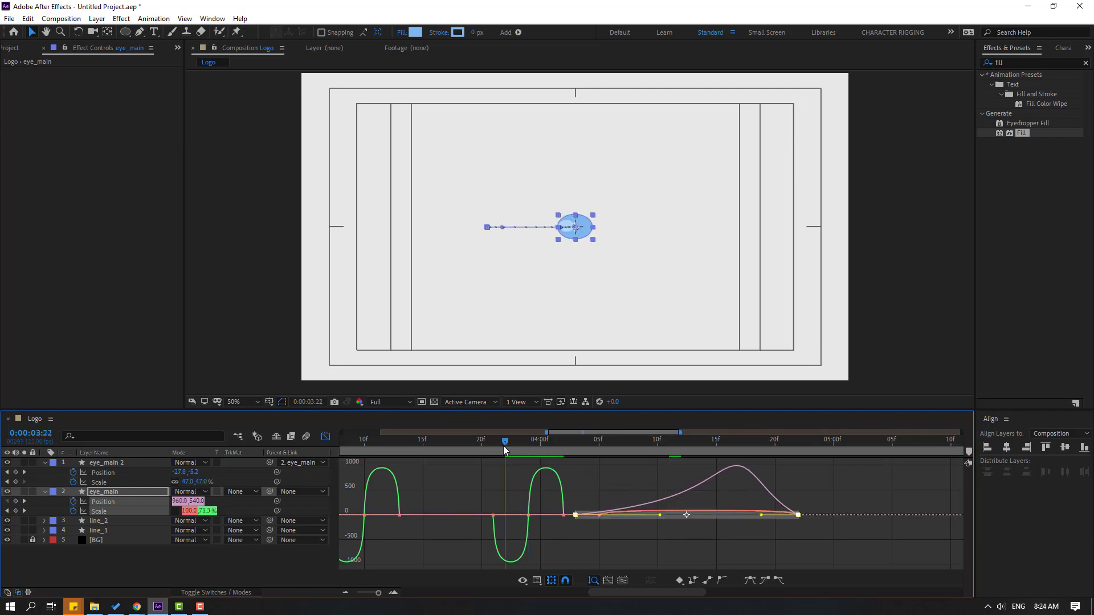
key(space)
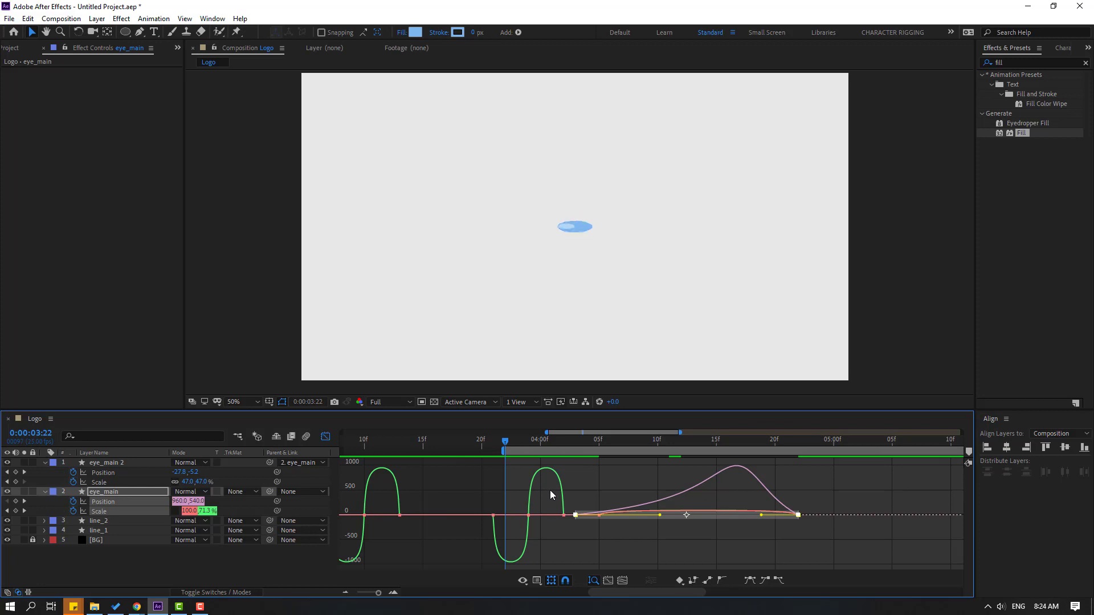
key(comma)
key(comma)
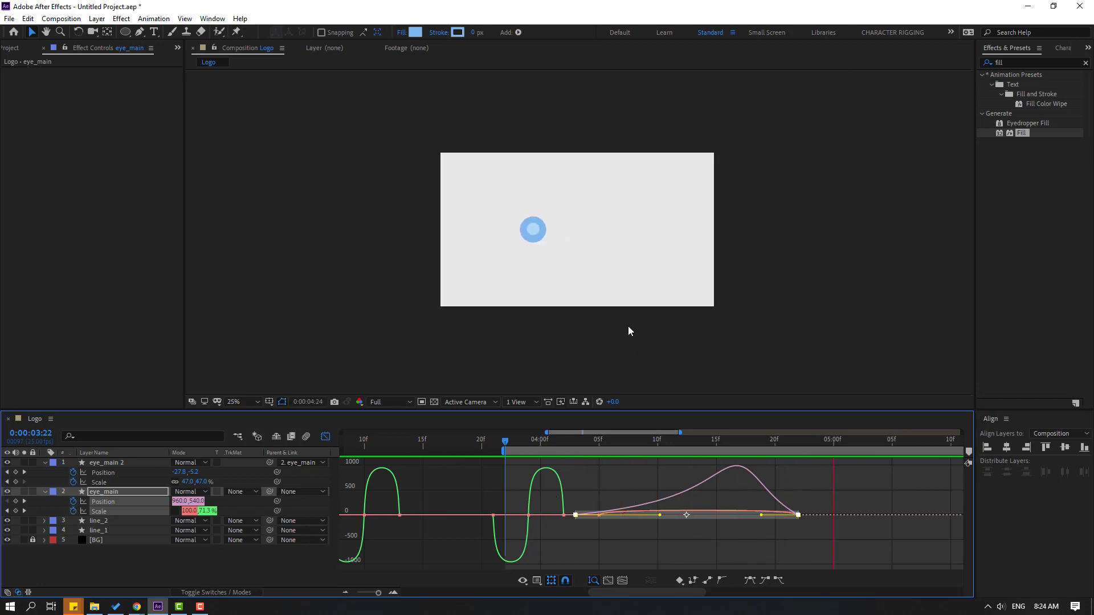
key(space)
click(327, 438)
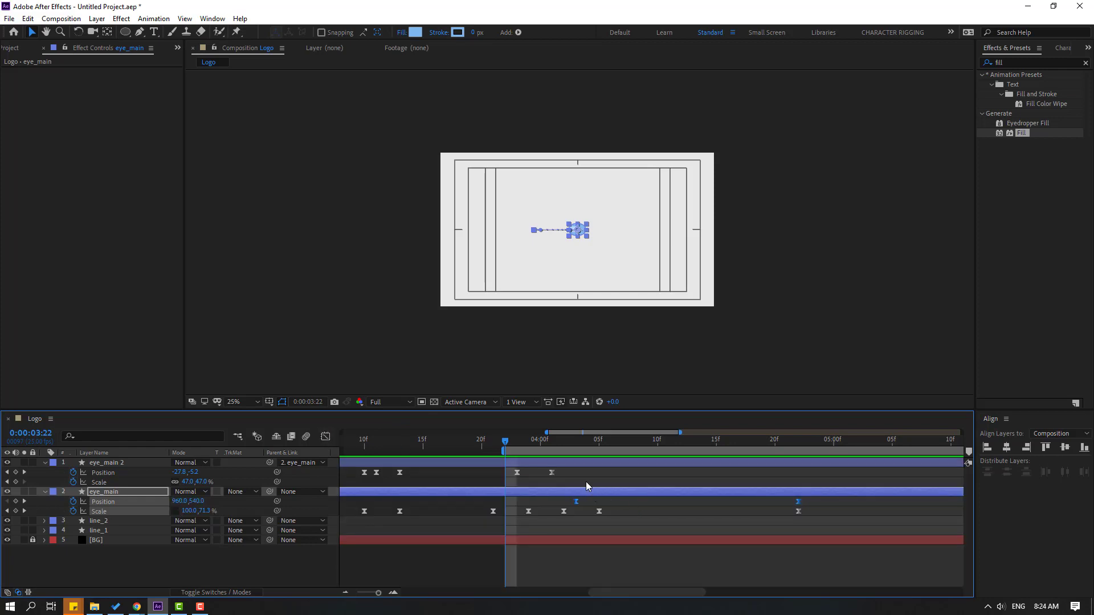
Keyframe eye_main 2's Scale with a hold at 0:00:04:05, and enlarge the inner circle to 60% at 0:00:04:22
click(116, 464)
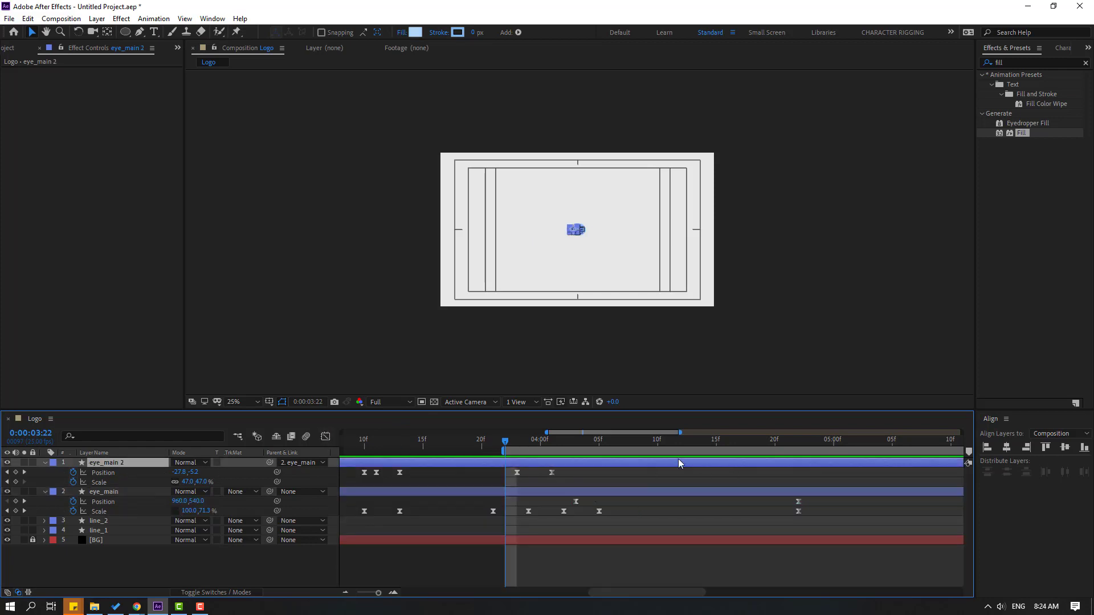
drag(519, 449, 798, 447)
key(slash)
key(alt+shift+s)
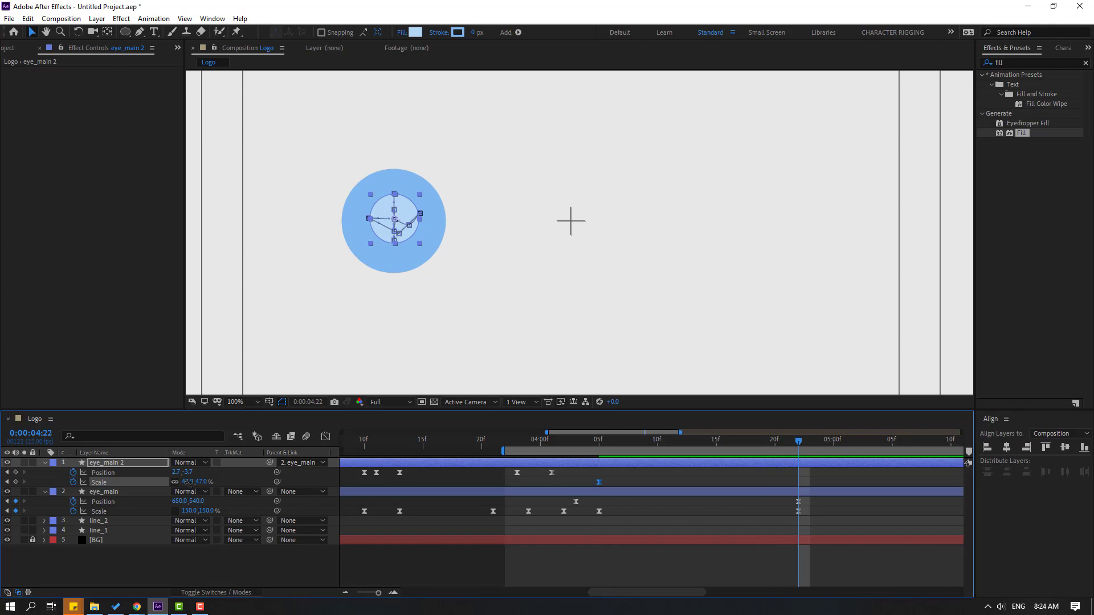
drag(187, 481, 194, 482)
scroll(456, 280, up, 1)
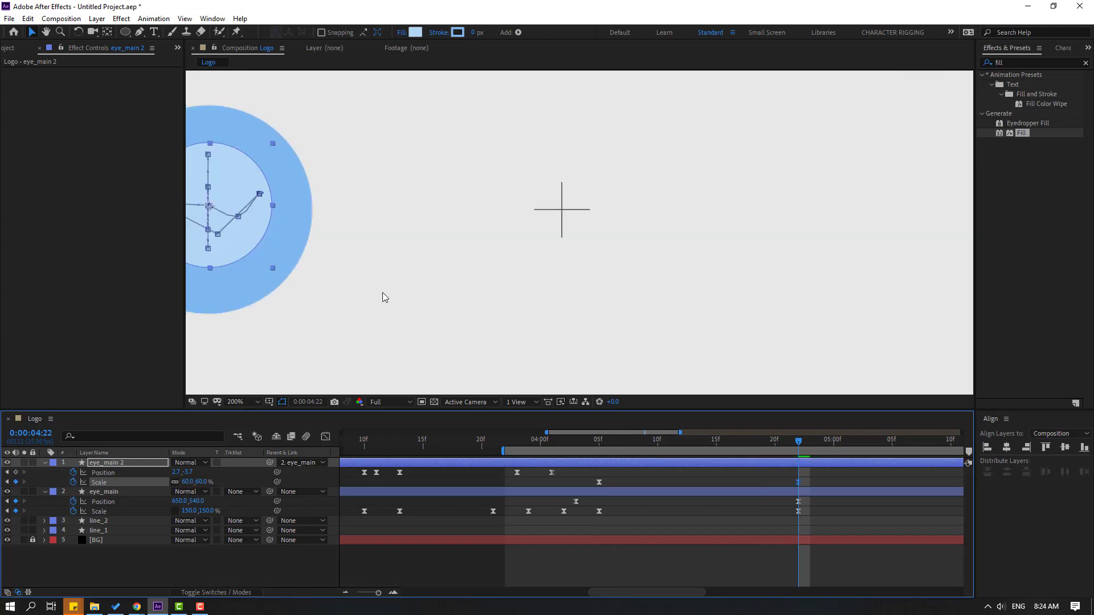
Add a holding Position keyframe to eye_main 2 at 0:00:04:05, centre the inner circle at 0:00:04:22 with Position 2.7, -0.4, and preview
click(599, 443)
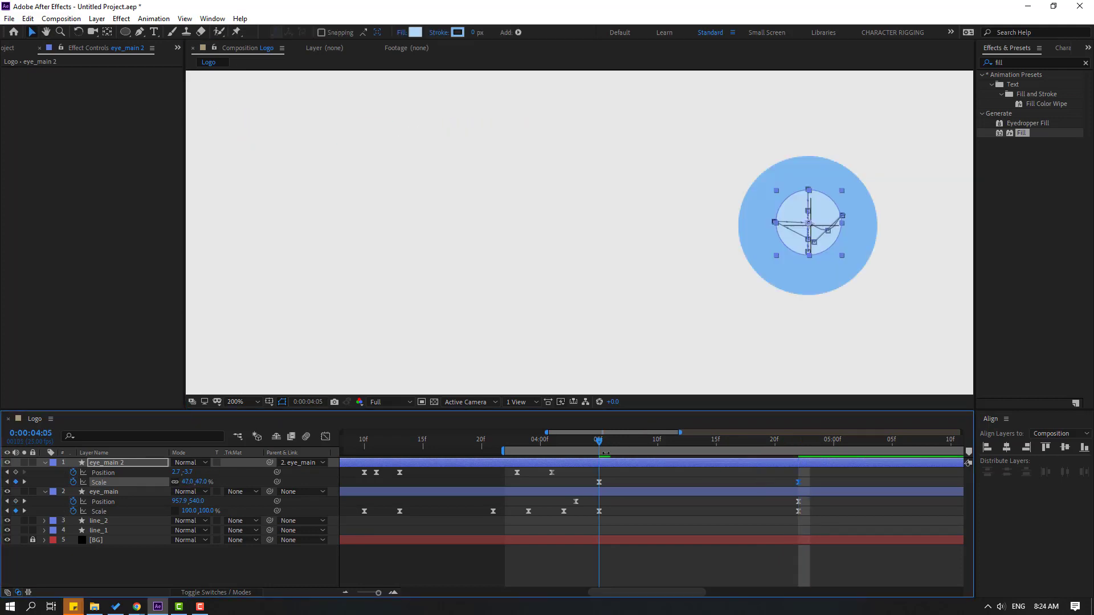
click(16, 473)
drag(603, 446, 798, 446)
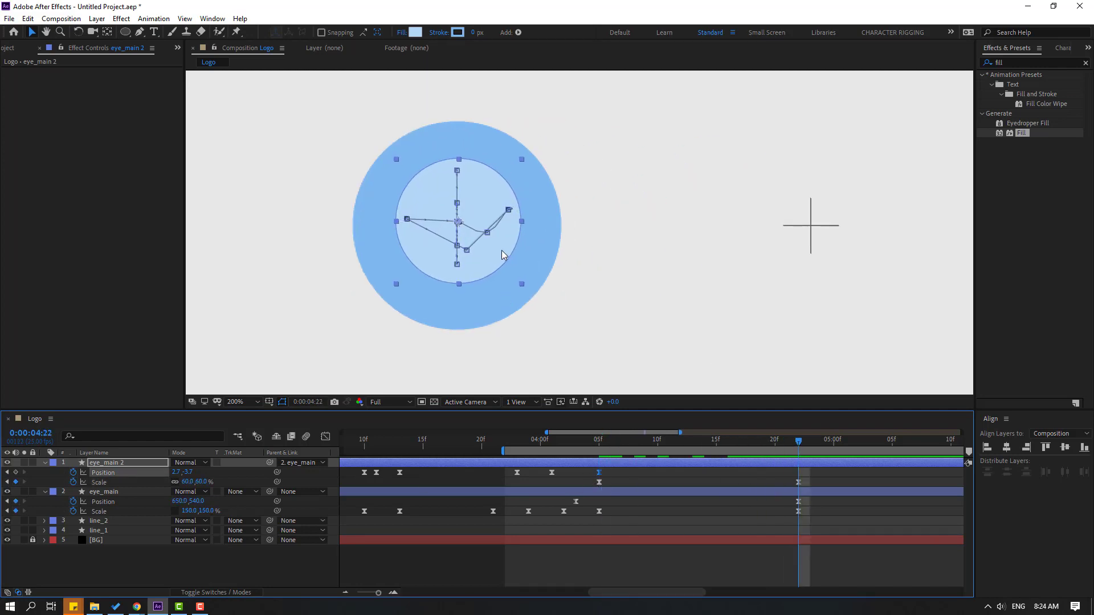
drag(502, 254, 503, 260)
scroll(527, 342, down, 4)
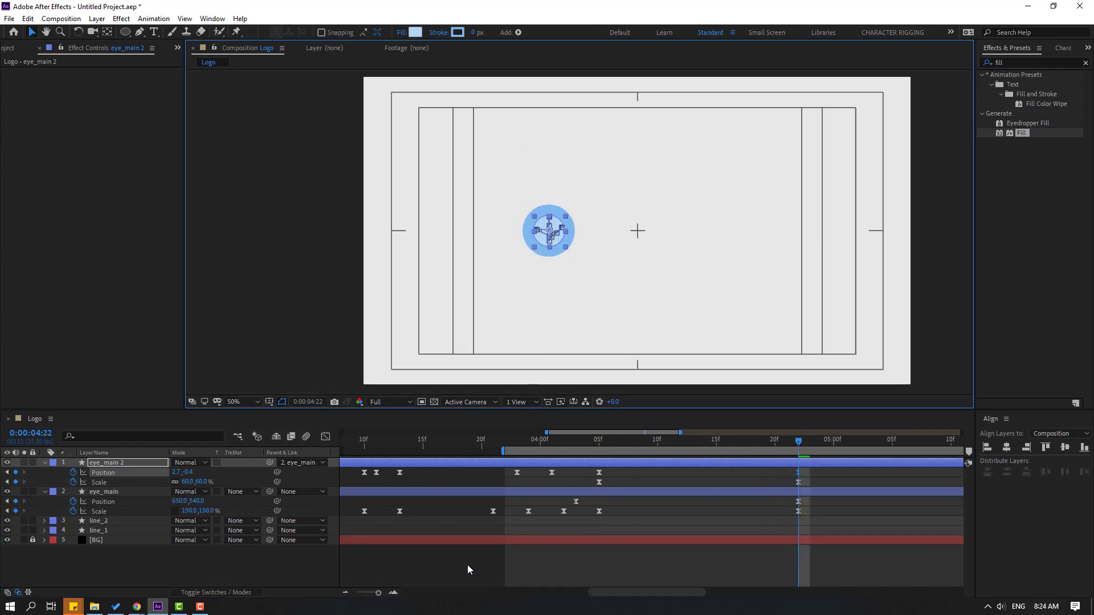
scroll(532, 268, down, 2)
key(space)
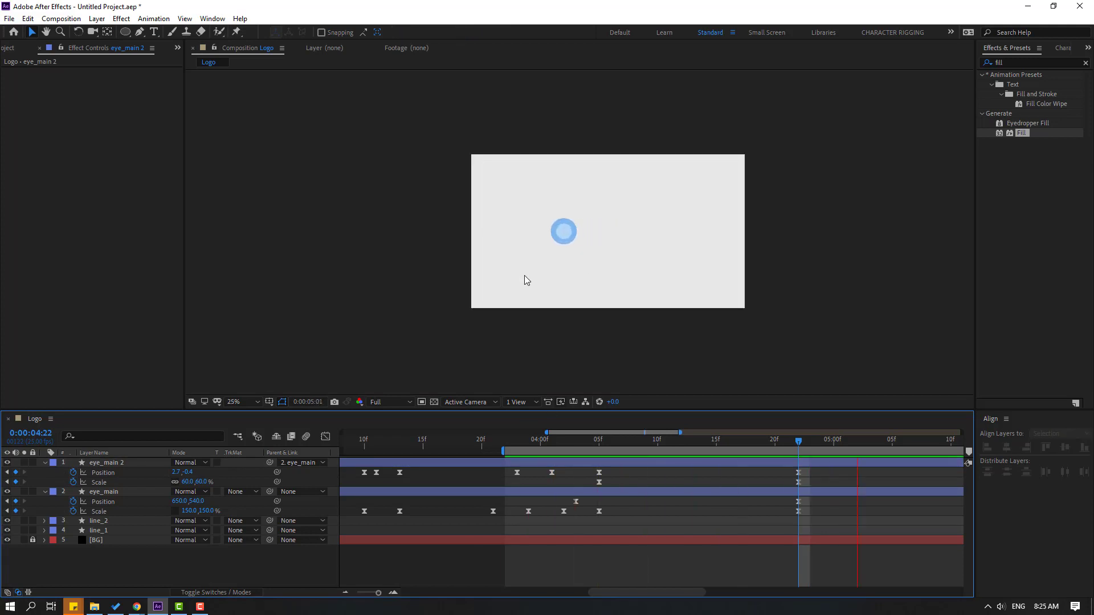
key(space)
key(apostrophe)
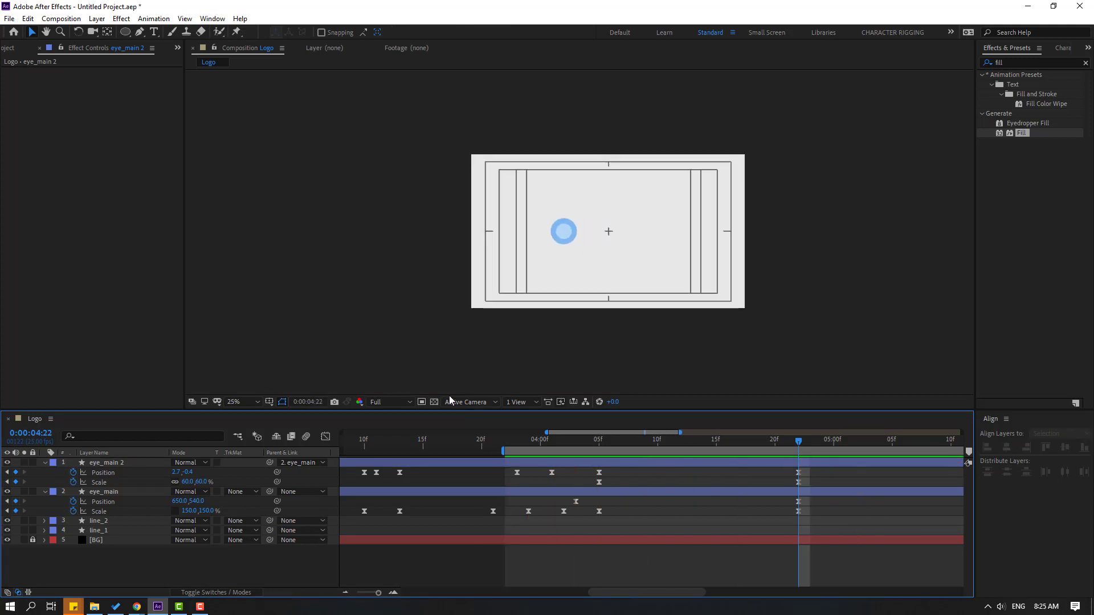
Add the text EYE to the composition and place it just right of the eye
click(252, 401)
click(250, 212)
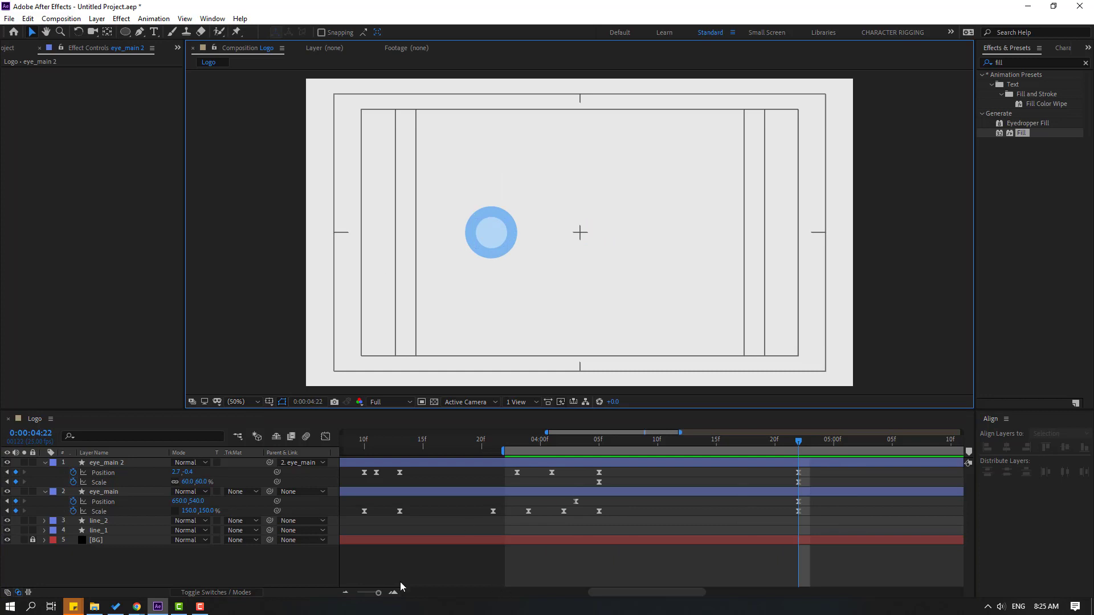
click(154, 32)
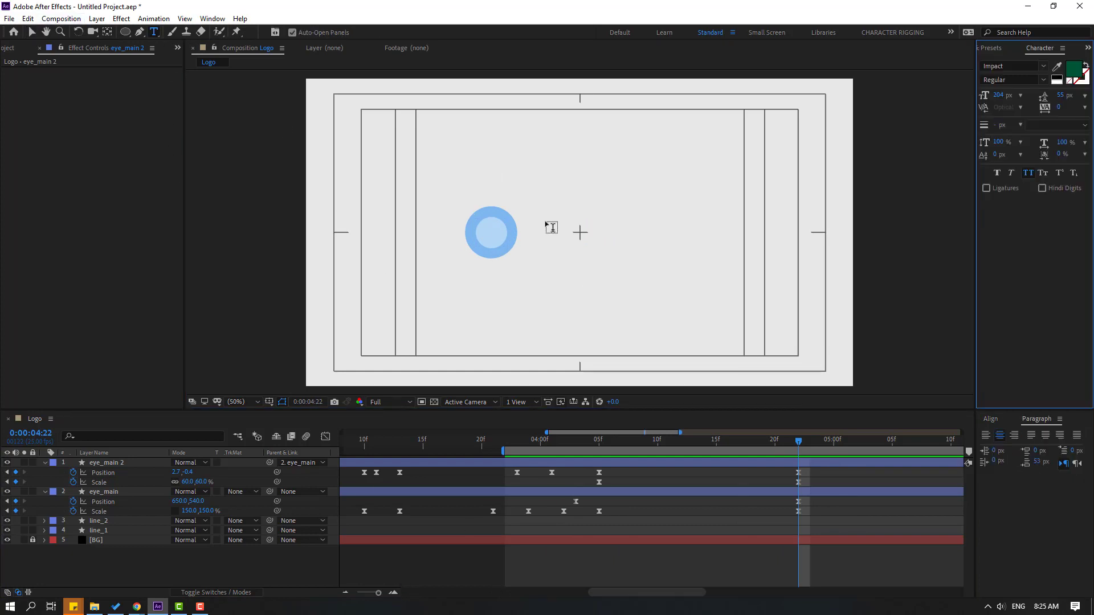
click(564, 213)
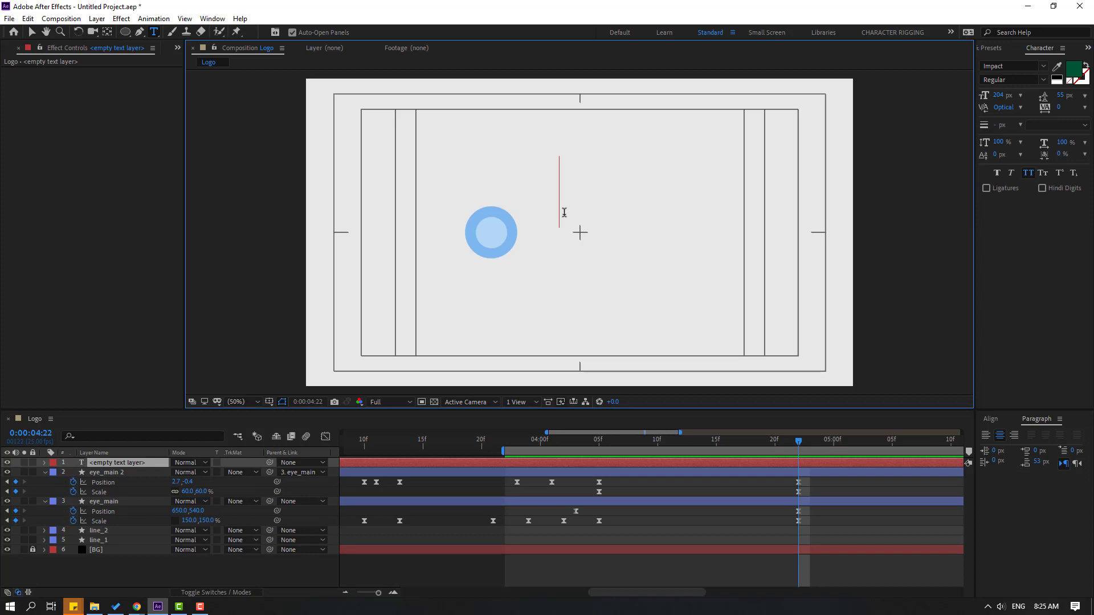
text(EYE)
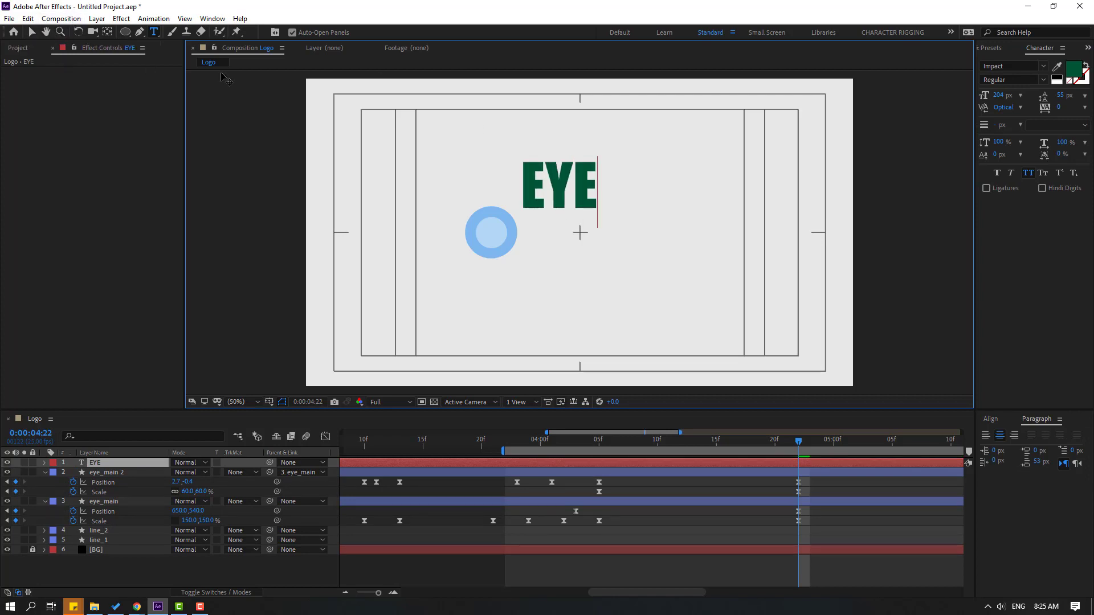
click(32, 32)
drag(562, 194, 575, 229)
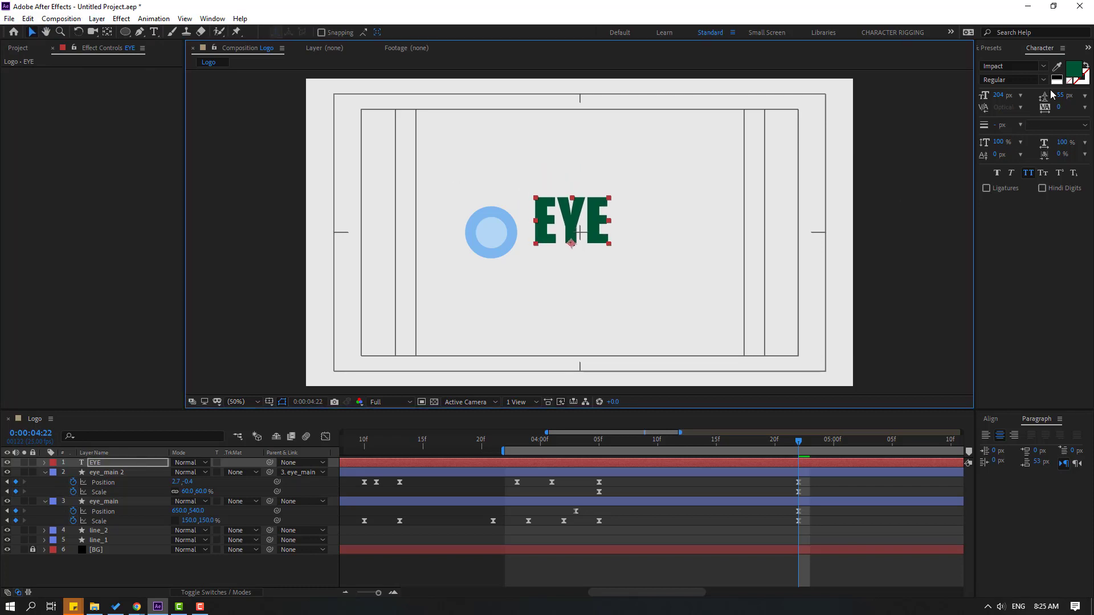
Fill the EYE text with the blue sampled from the eye's outer circle
click(1057, 68)
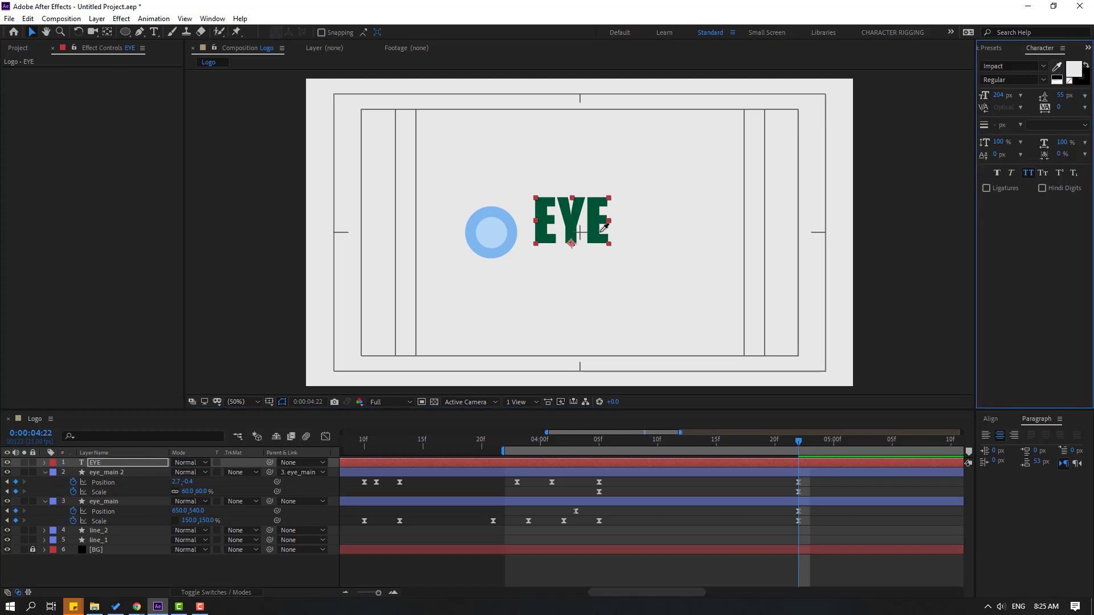
click(501, 223)
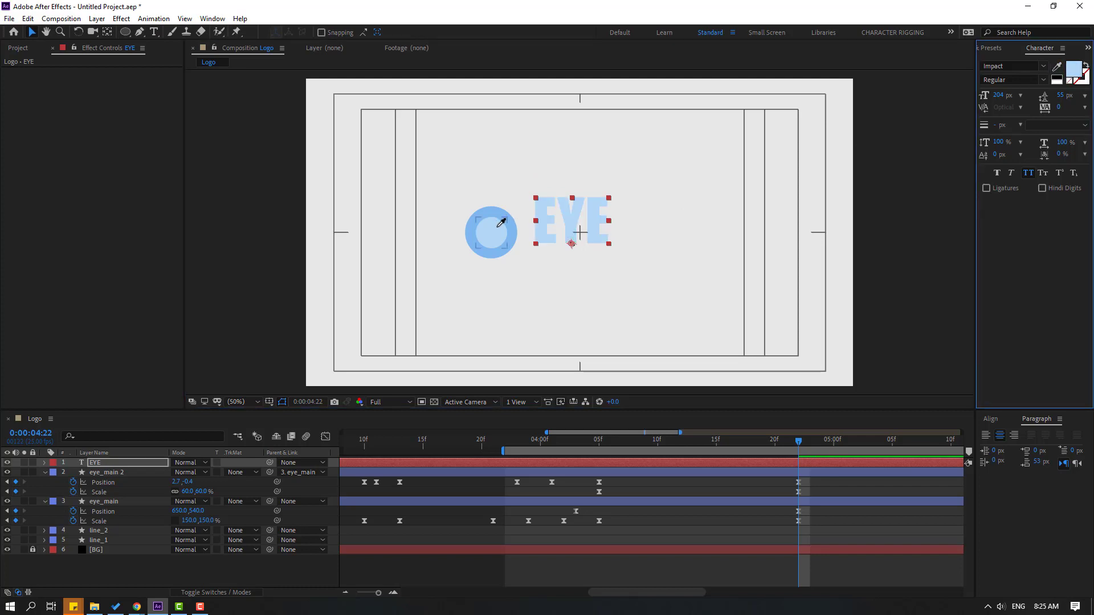
click(1058, 67)
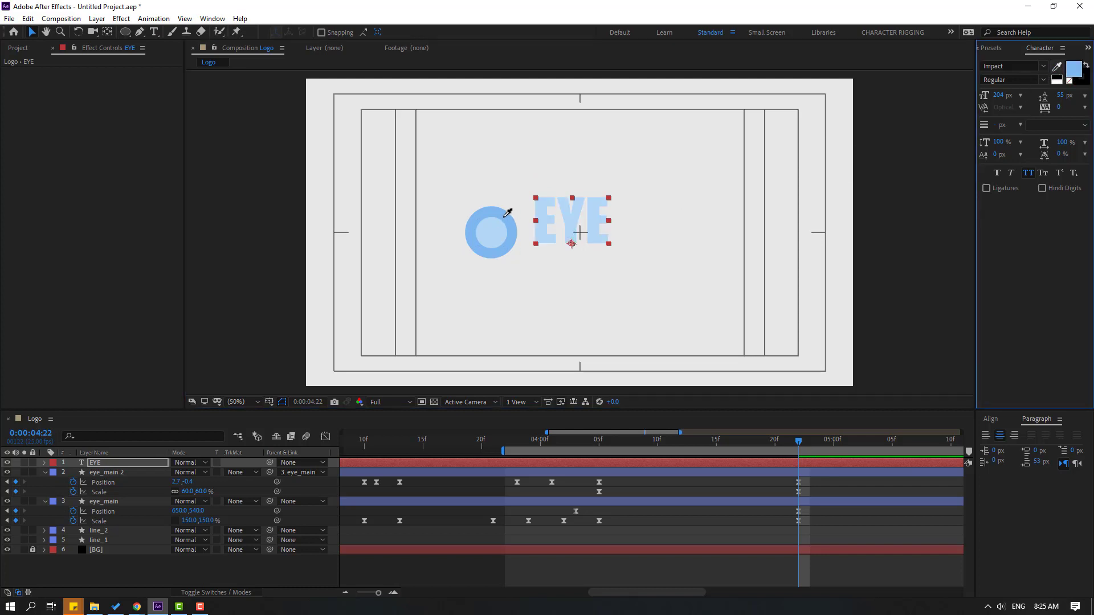
click(505, 212)
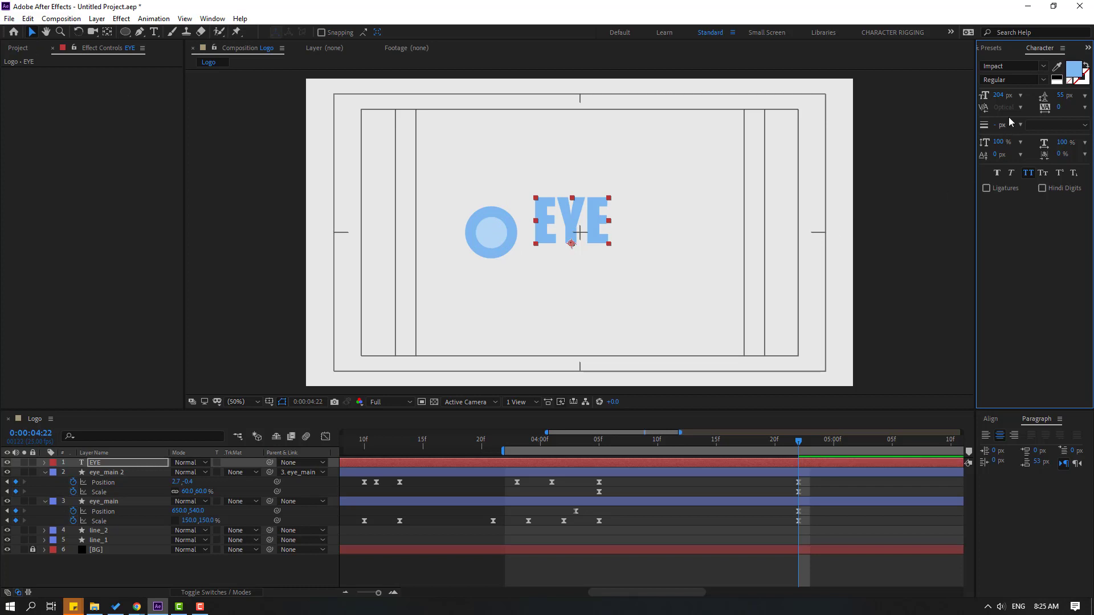
Set the EYE text to the Evo font in Bold at 156 px
click(1043, 66)
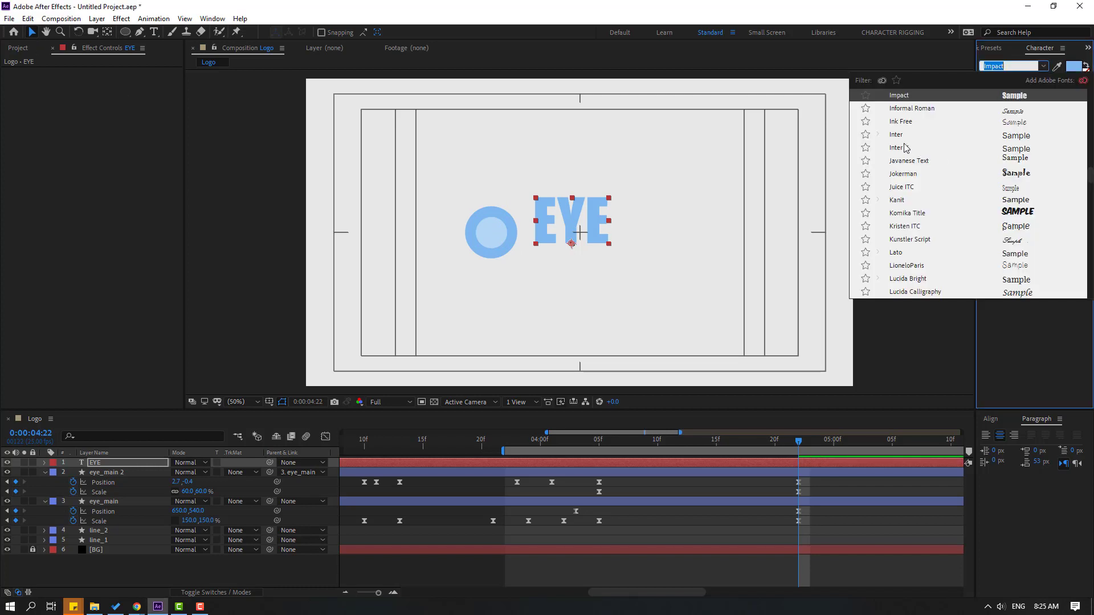
click(905, 148)
click(1041, 70)
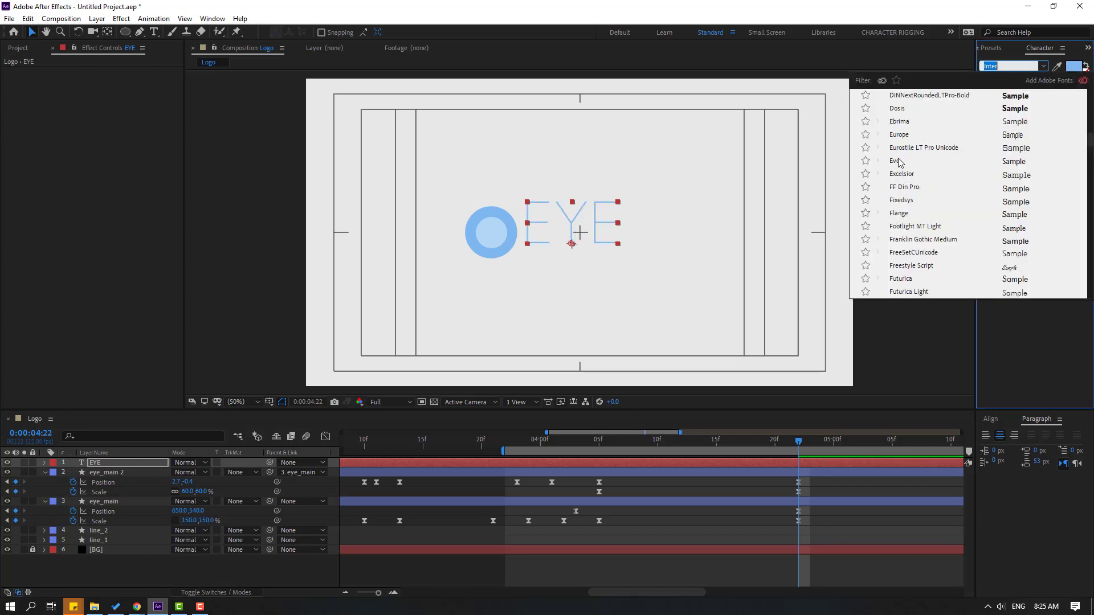
click(896, 162)
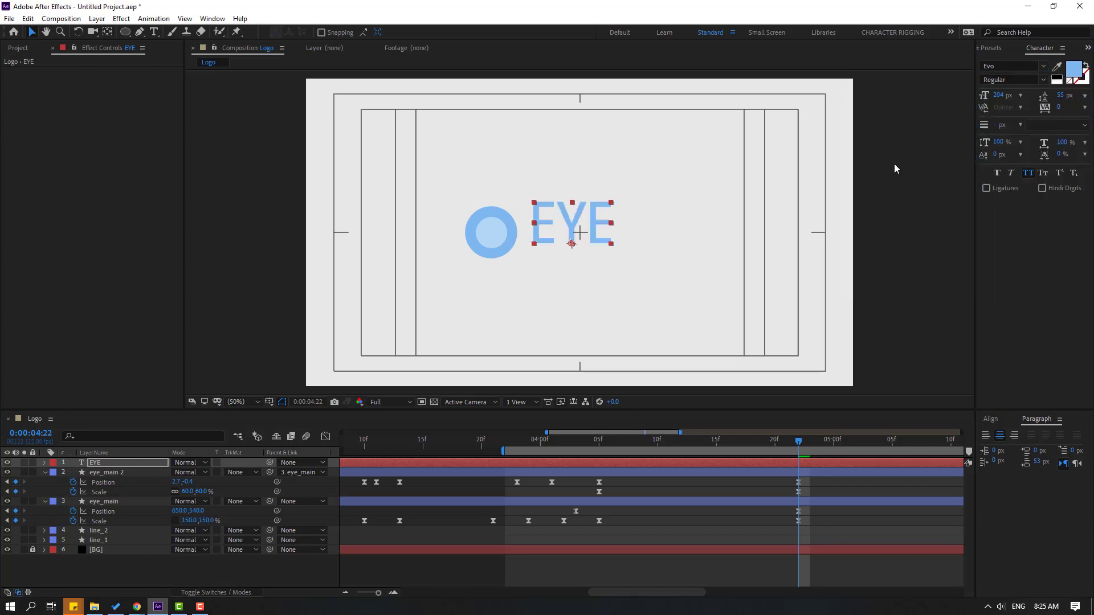
click(1020, 80)
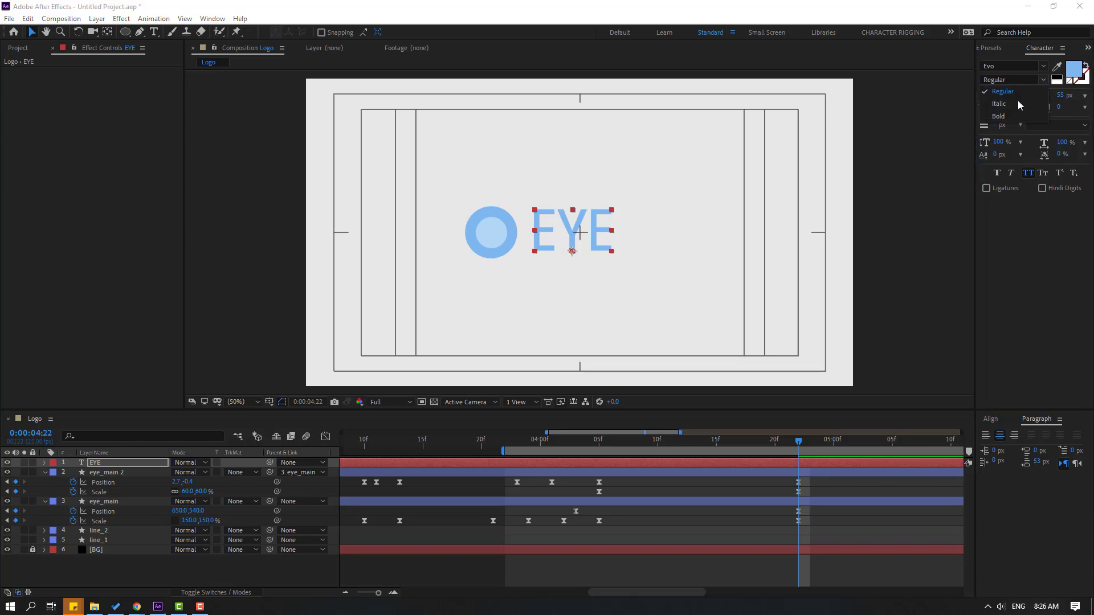
click(1006, 118)
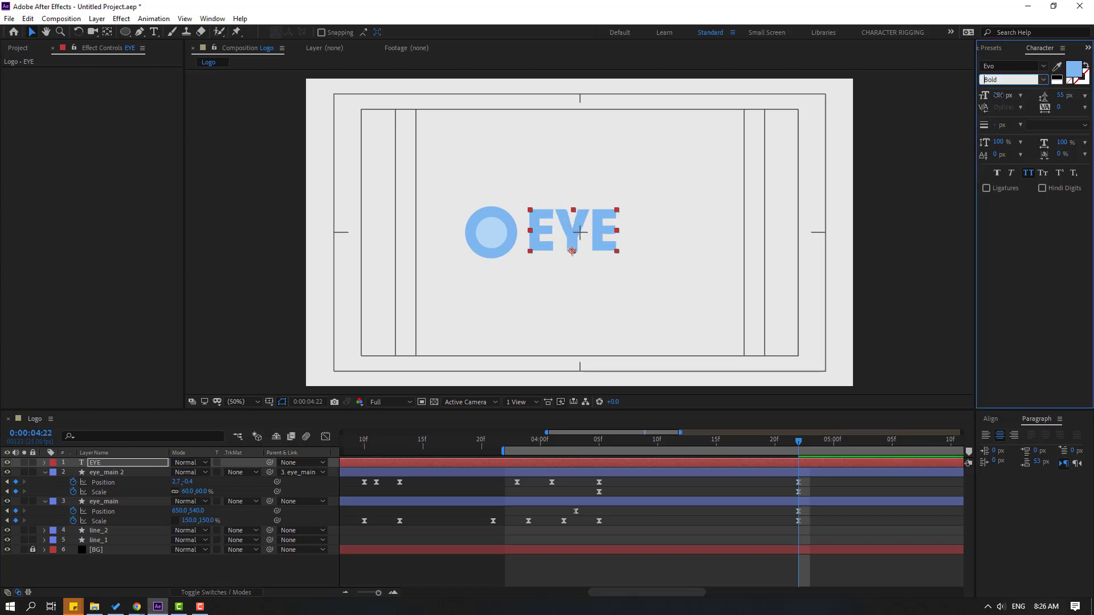
drag(987, 95, 968, 95)
Extend the EYE text so it reads EYE CLINIC
key(slash)
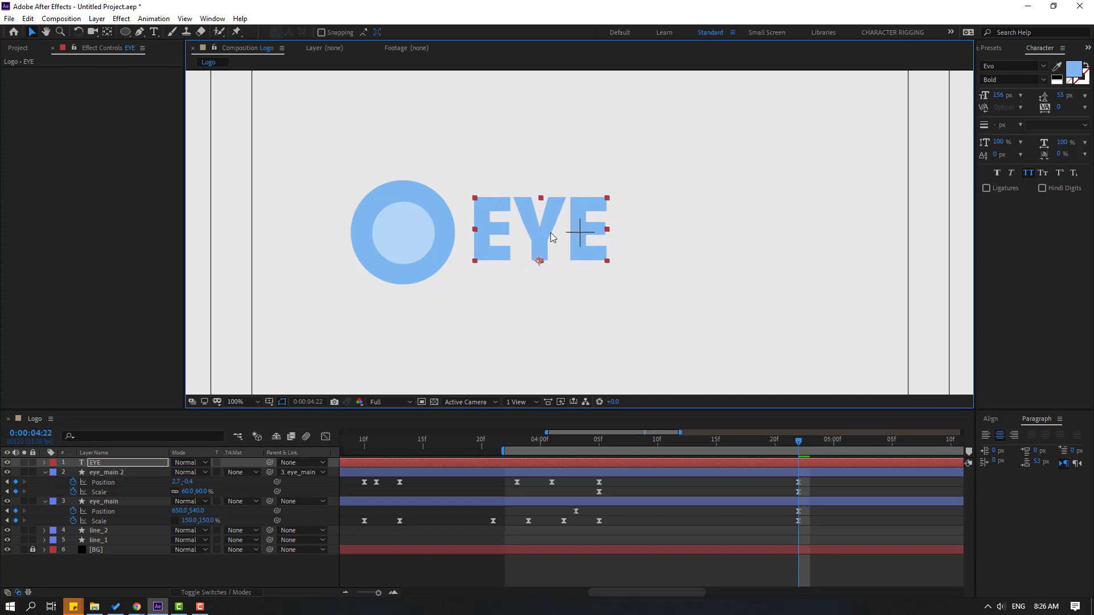
double_click(602, 231)
click(601, 226)
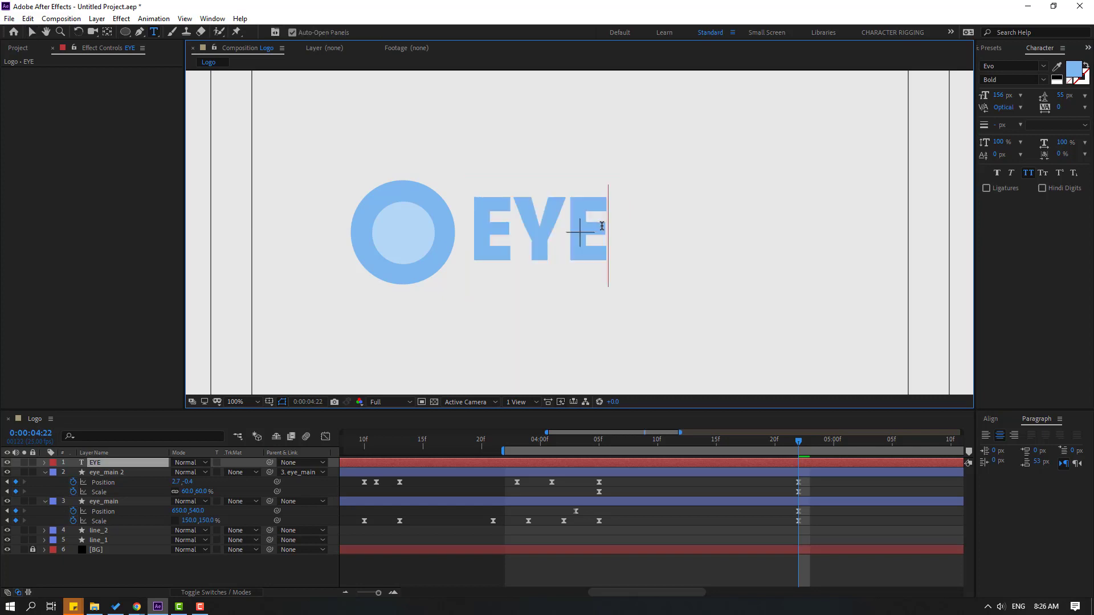
text(CLINIC)
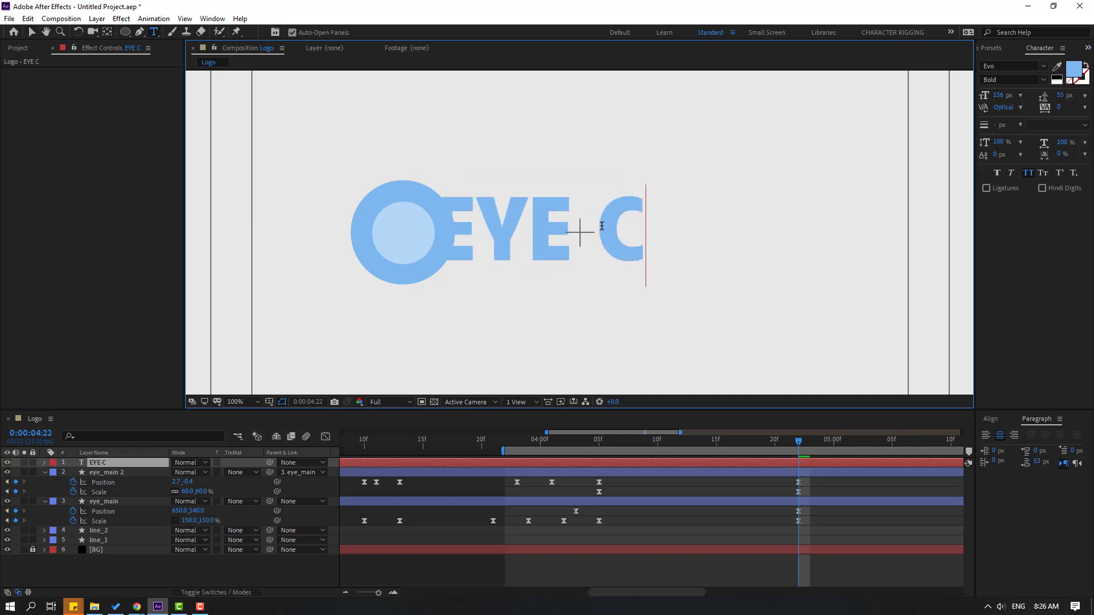
click(33, 33)
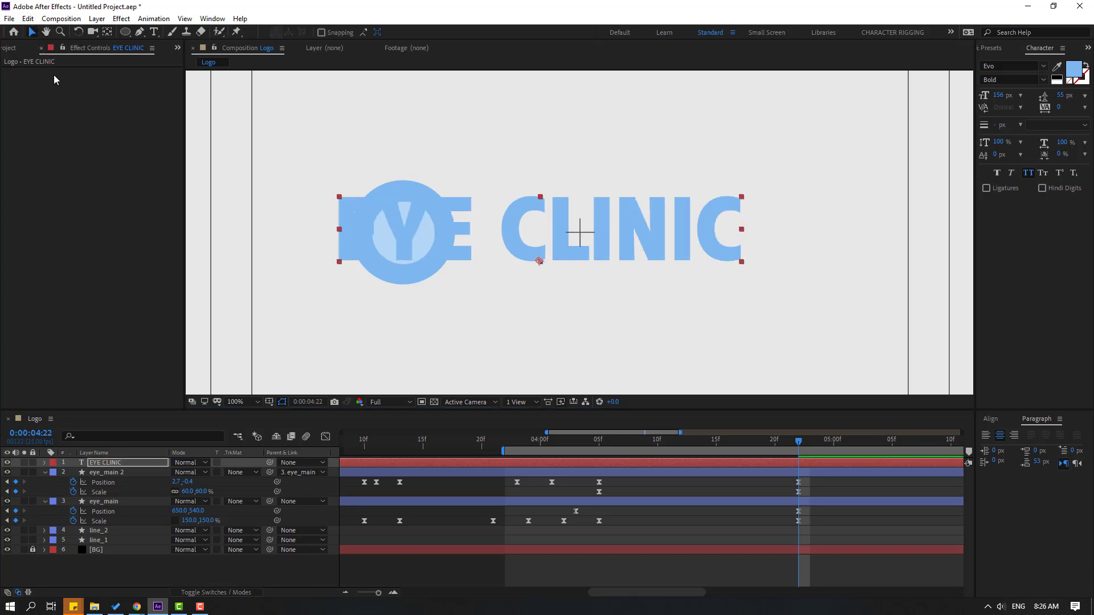
Shift the EYE CLINIC text horizontally until its first letter sits just clear of the eye's outer circle
key(shift+Right)
key(shift+Right)
key(shift+Right)
key(shift+Right)
key(shift+Right)
key(shift+Right)
key(shift+Right)
key(shift+Right)
key(shift+Right)
key(shift+Right)
key(shift+Right)
key(shift+Right)
key(shift+Right)
key(shift+Right)
key(shift+Right)
key(shift+Right)
key(shift+Right)
key(shift+Right)
key(shift+Right)
key(shift+Right)
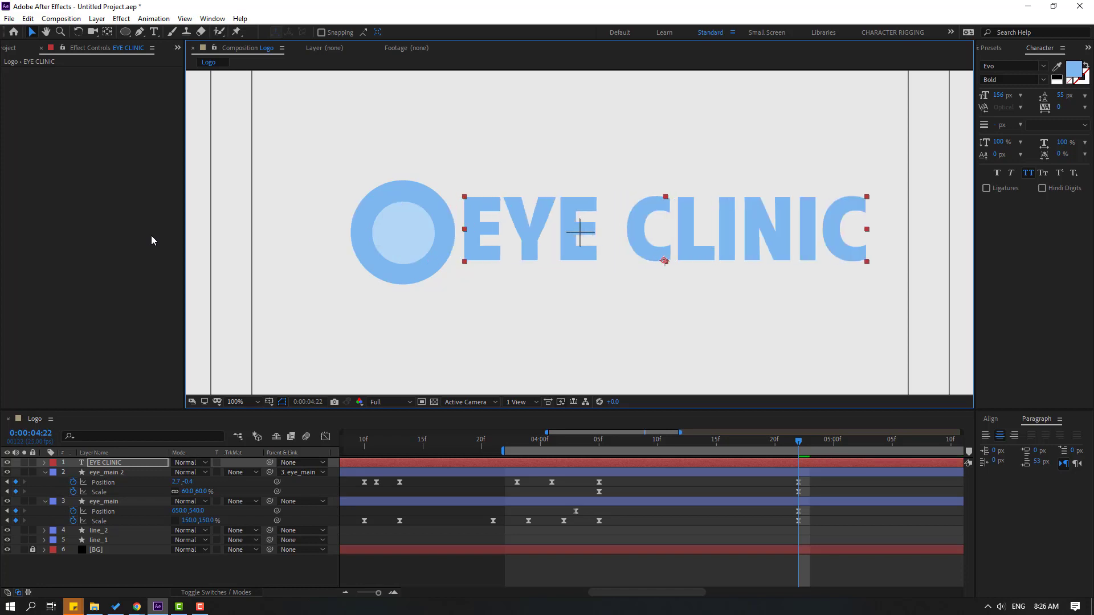
Open Animation Composer 3 and expand its Starter Presets to the Animate Characters group for text layer transitions
click(207, 19)
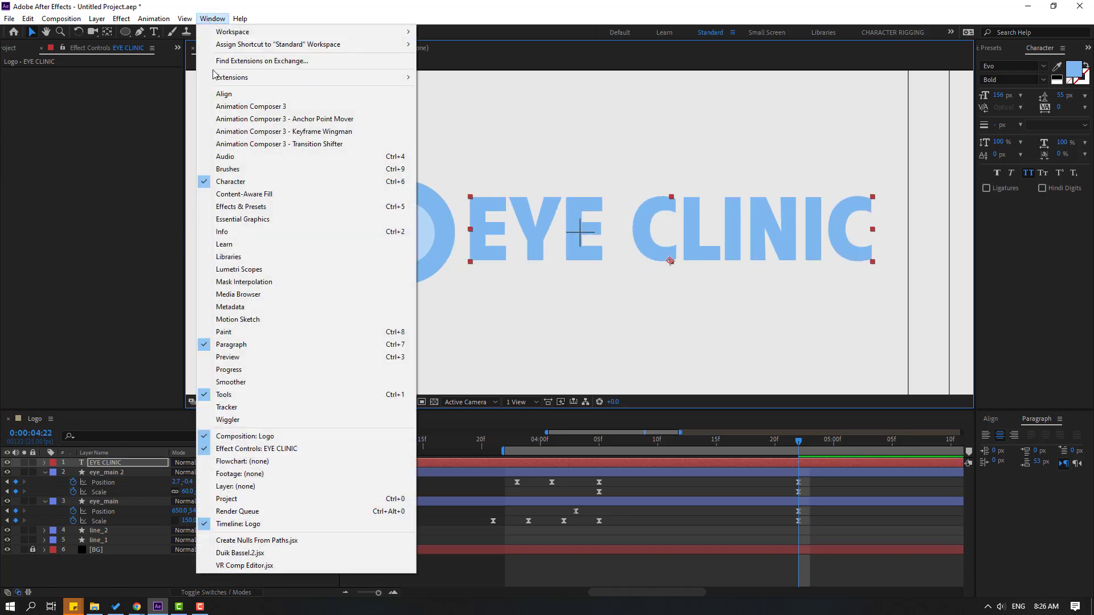
click(363, 111)
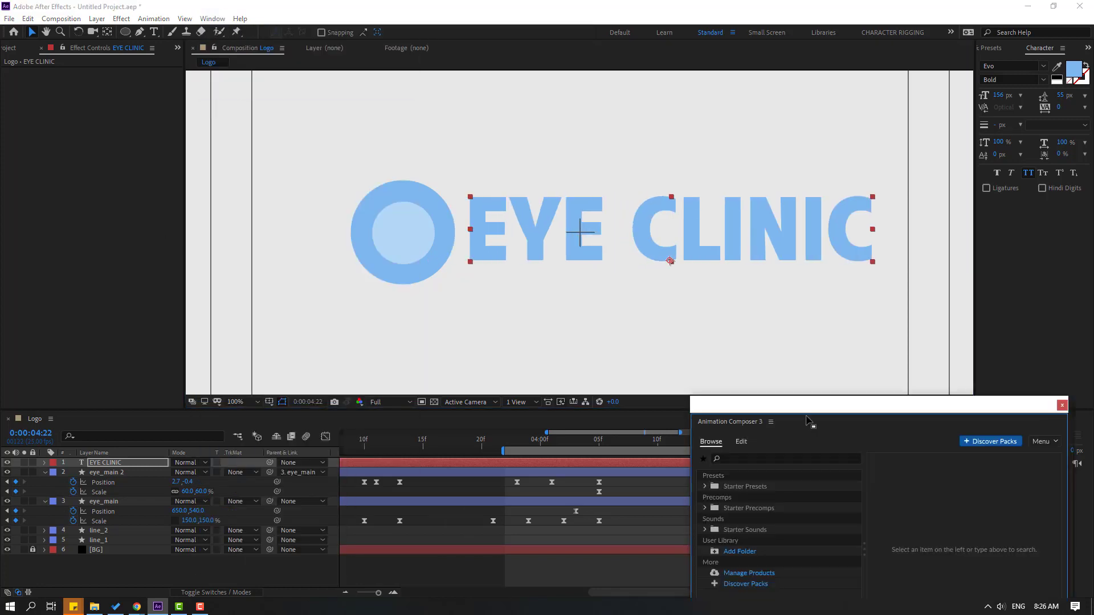
drag(803, 411, 725, 285)
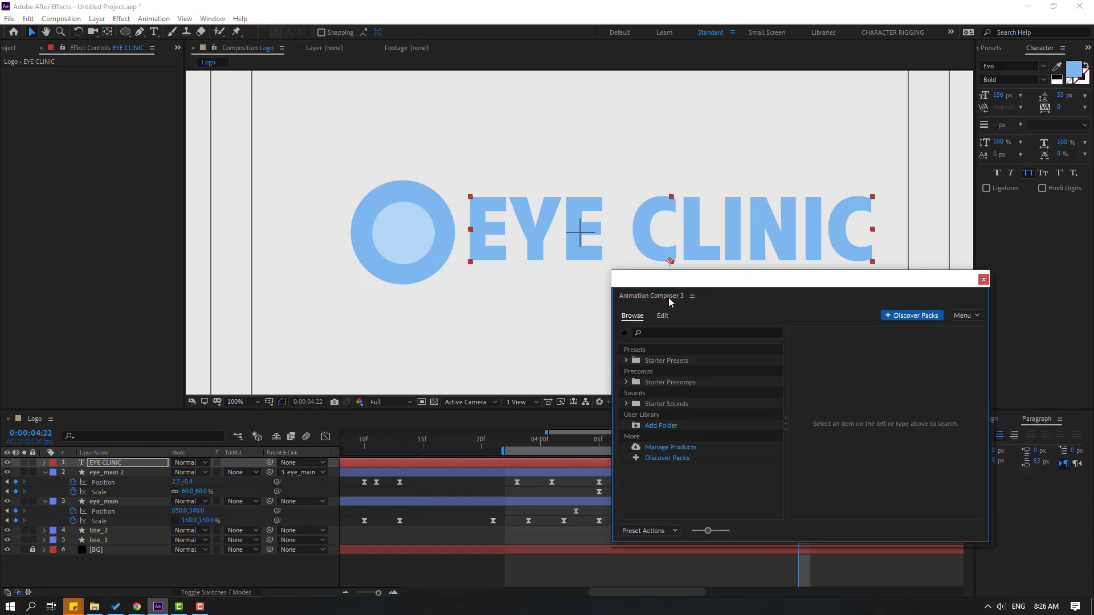
click(626, 361)
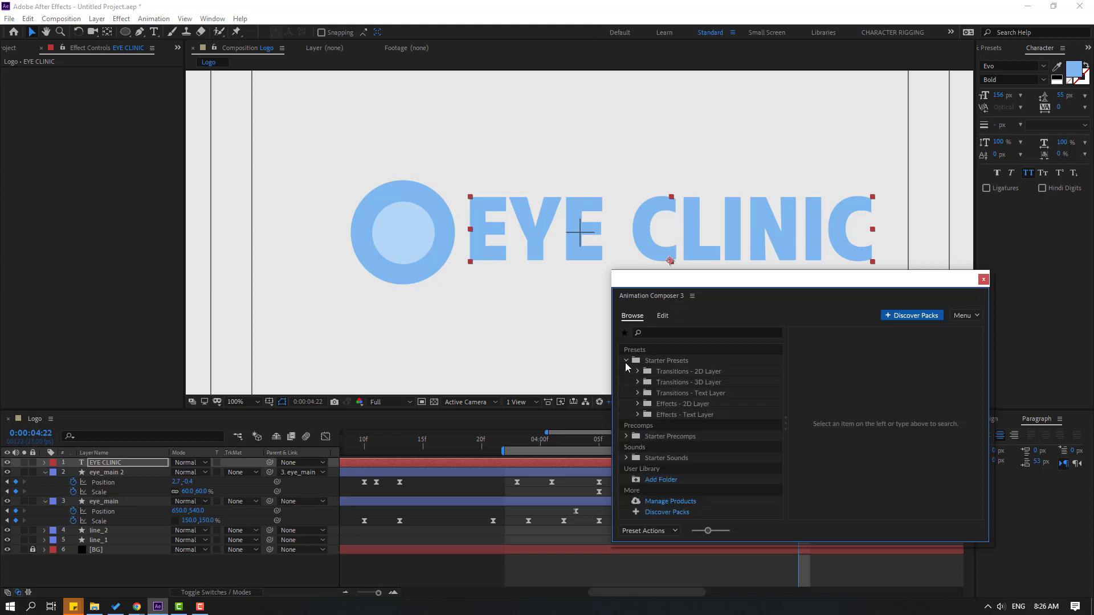
click(638, 393)
click(649, 404)
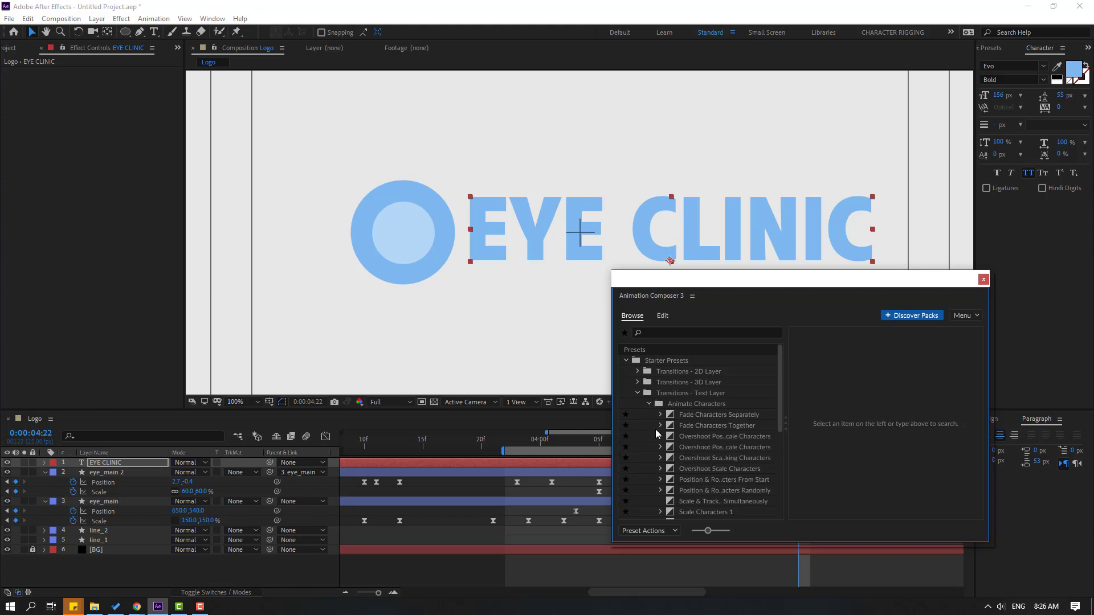
Compare the overshoot character presets and apply Overshoot Position & Scale Characters, Bottom variant, as EYE CLINIC's In transition
click(703, 458)
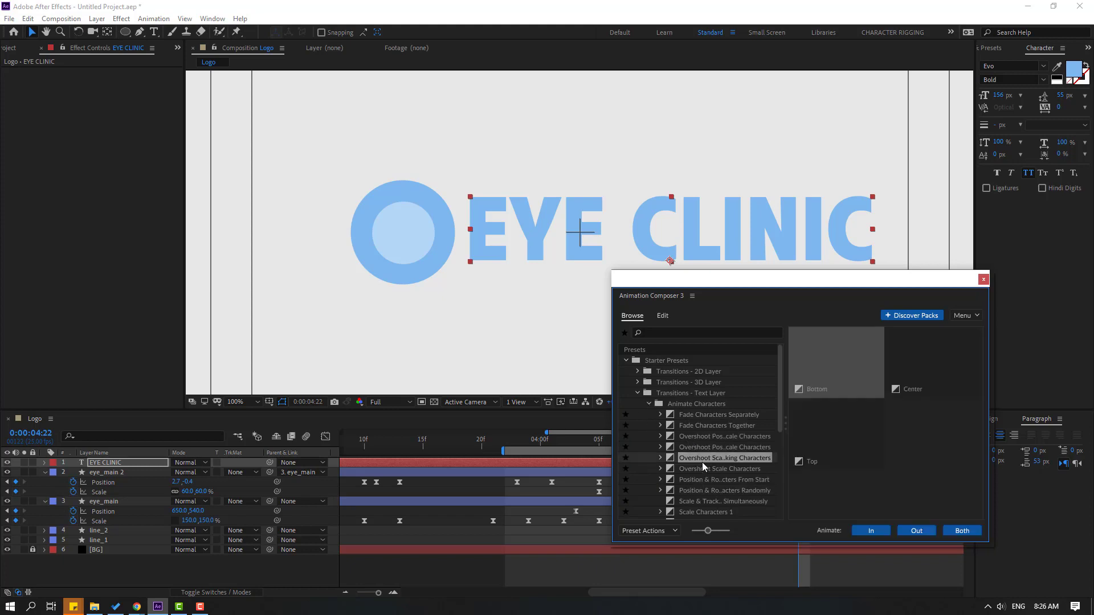
click(702, 447)
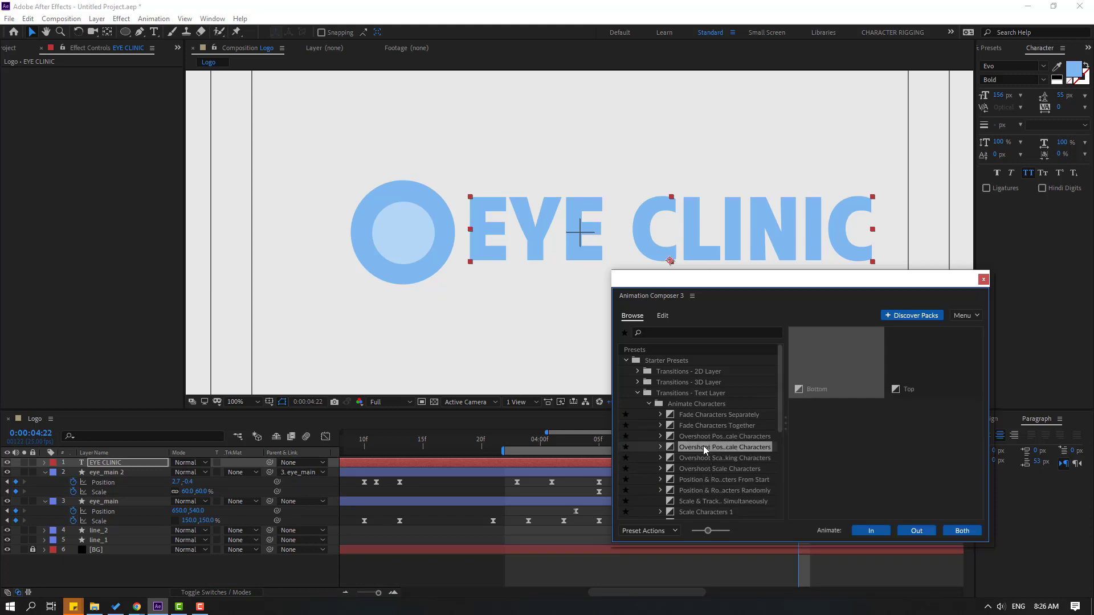
click(703, 457)
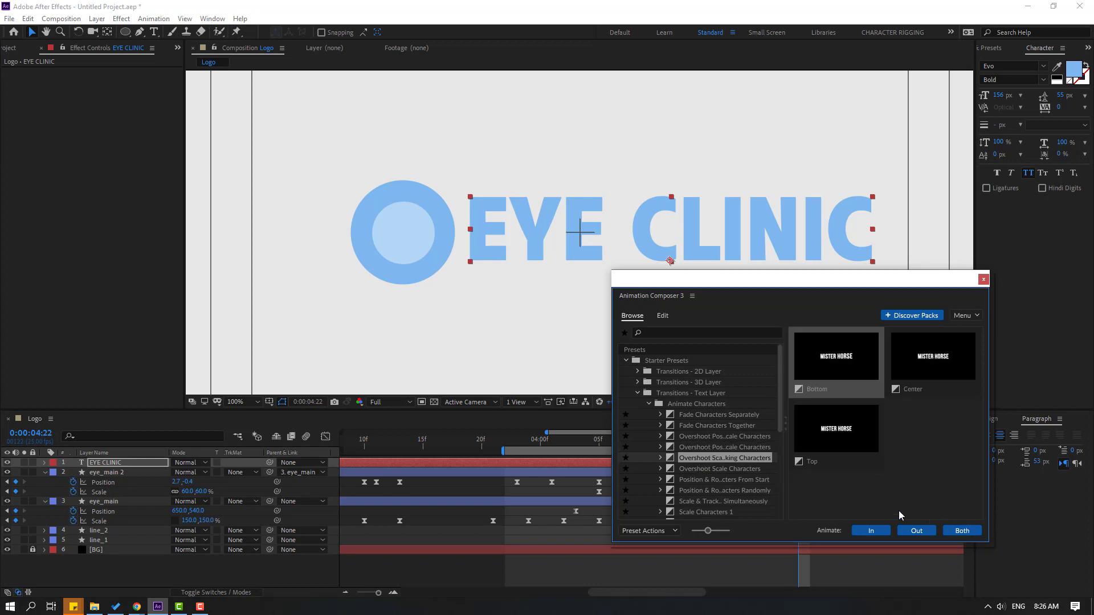
click(706, 447)
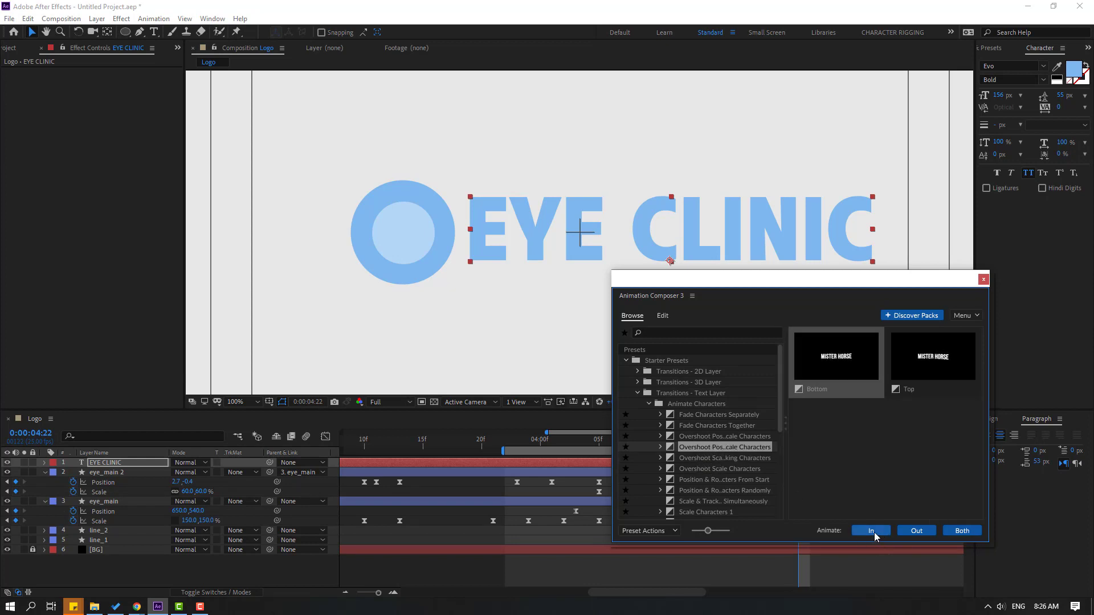
click(875, 533)
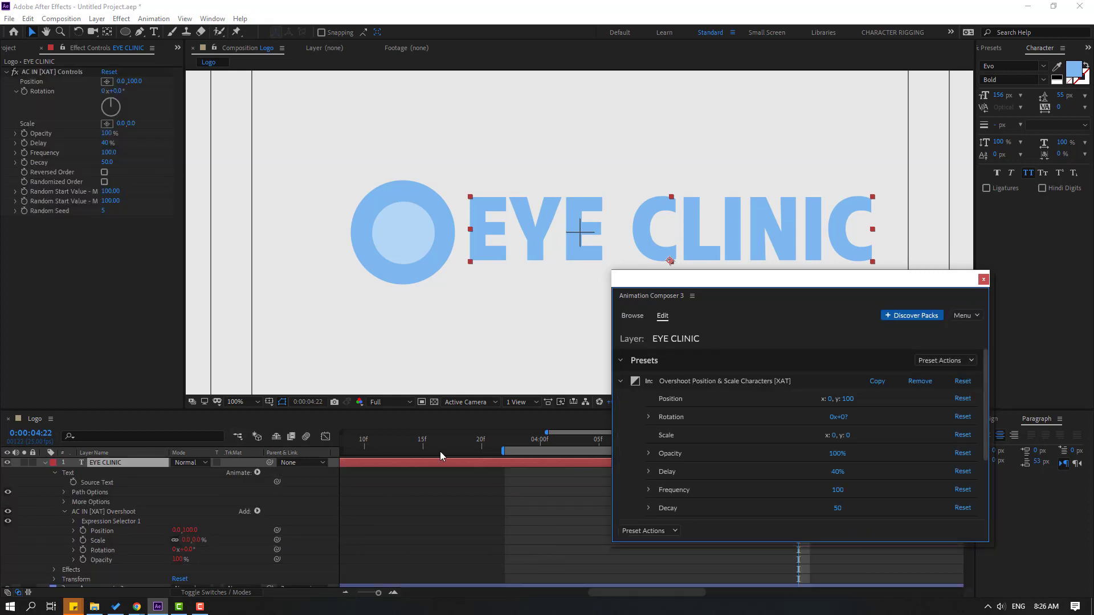
Uncover the timeline and delay the EYE CLINIC layer so it starts at about 0:00:04:11
drag(755, 307, 813, 611)
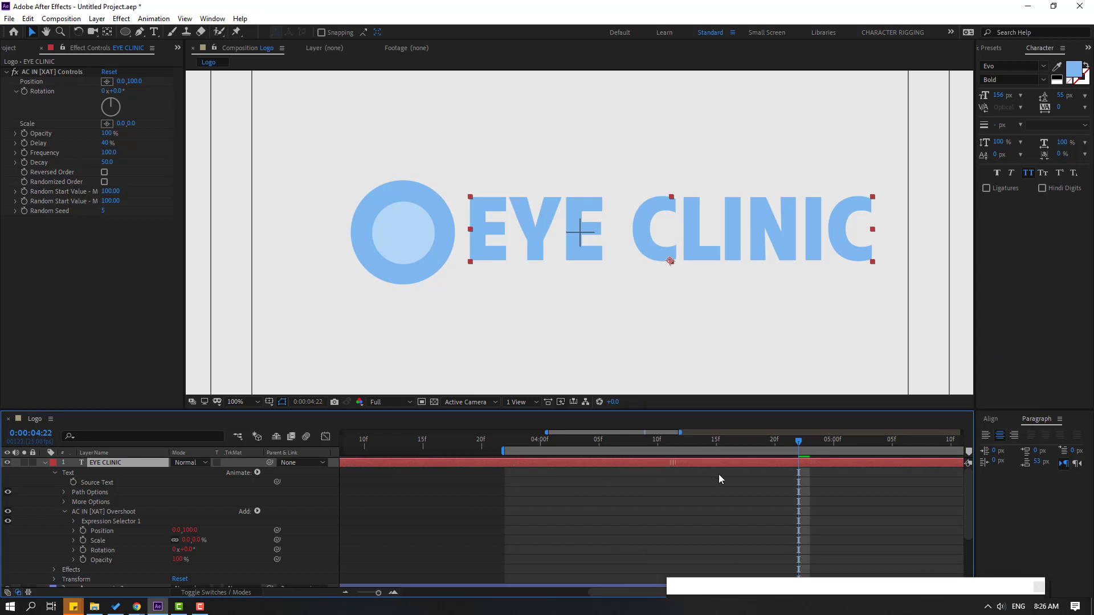
scroll(604, 483, down, 5)
mouse_move(442, 464)
mouse_down()
mouse_move(648, 464)
mouse_move(616, 445)
mouse_move(647, 460)
mouse_move(627, 445)
mouse_move(740, 464)
mouse_up()
click(598, 443)
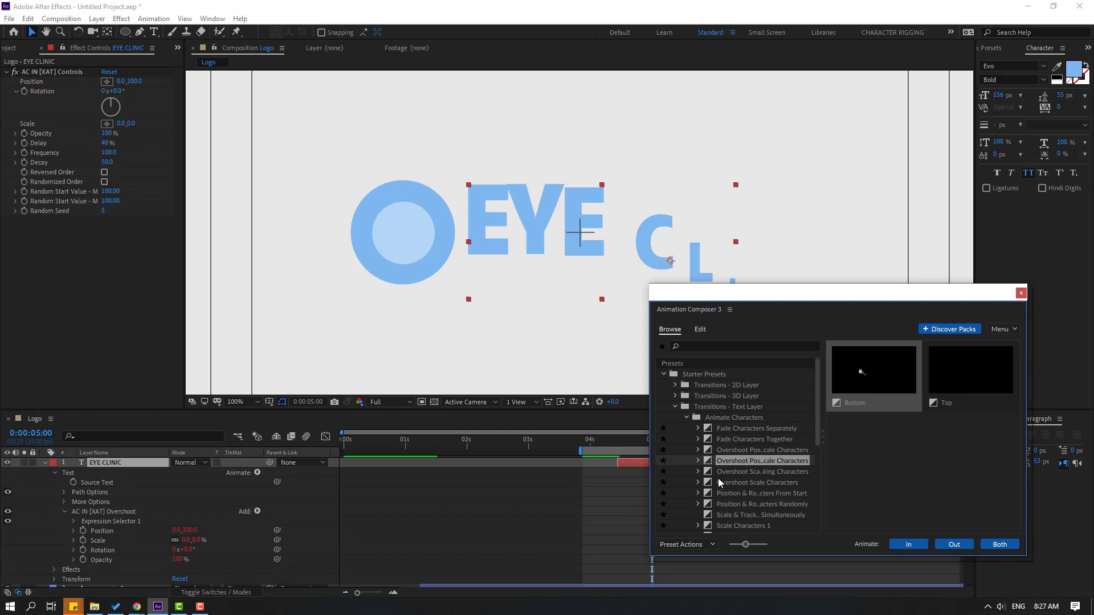
Add the Overshoot Scale & Tracking Characters preset, Bottom variant, as another In transition on EYE CLINIC, and close Animation Composer
click(733, 477)
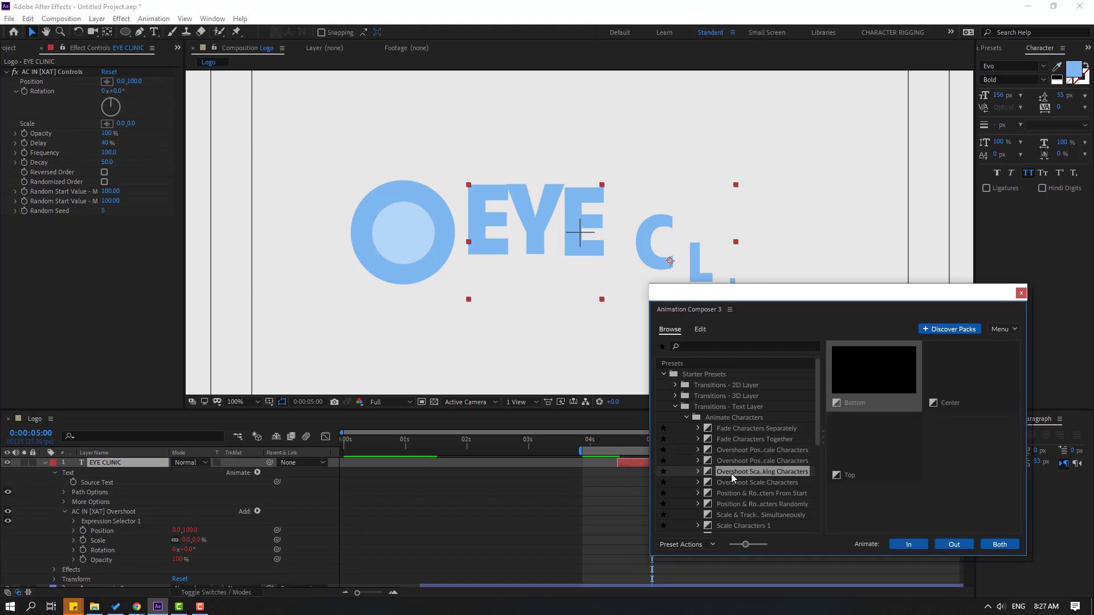
click(892, 546)
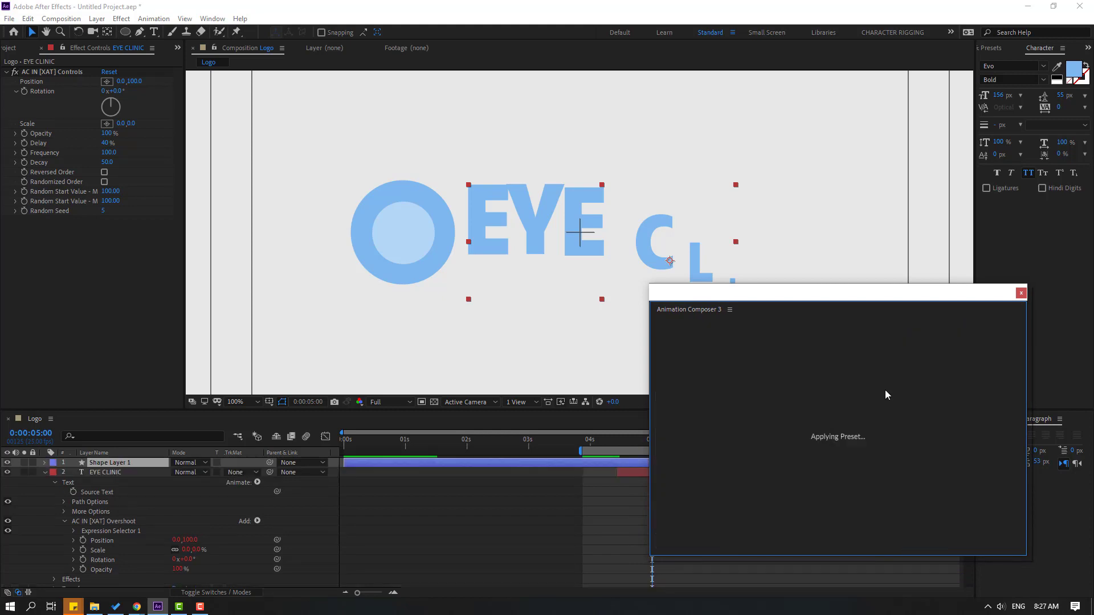
click(1020, 293)
click(66, 525)
click(621, 491)
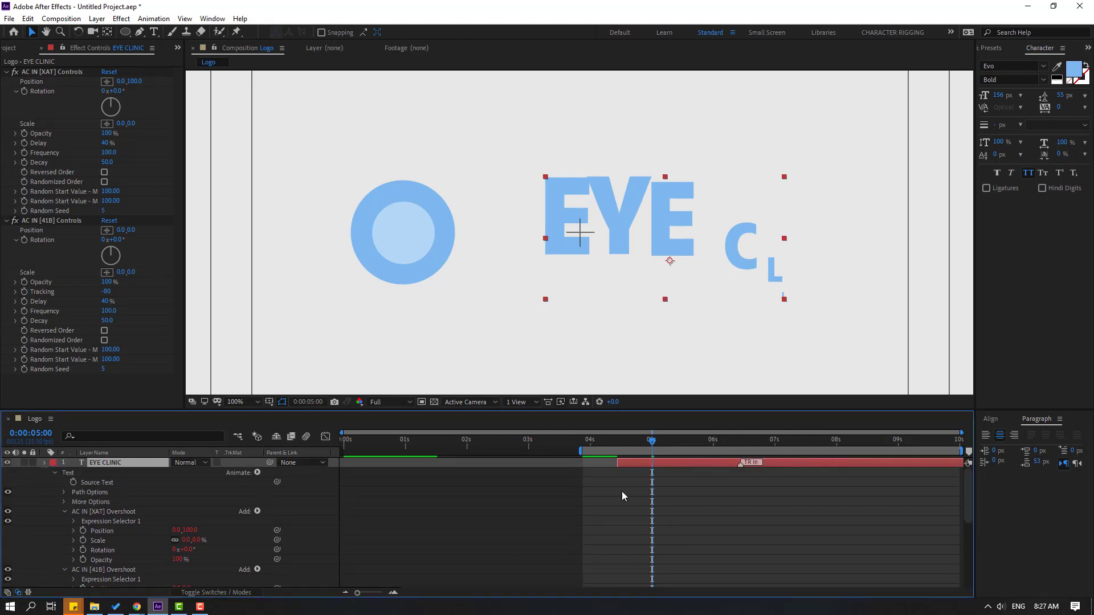
Collapse the text layer's properties, preview its entrance, and move the EYE CLINIC layer earlier to start at about 0:00:04:04
key(u)
click(615, 440)
key(space)
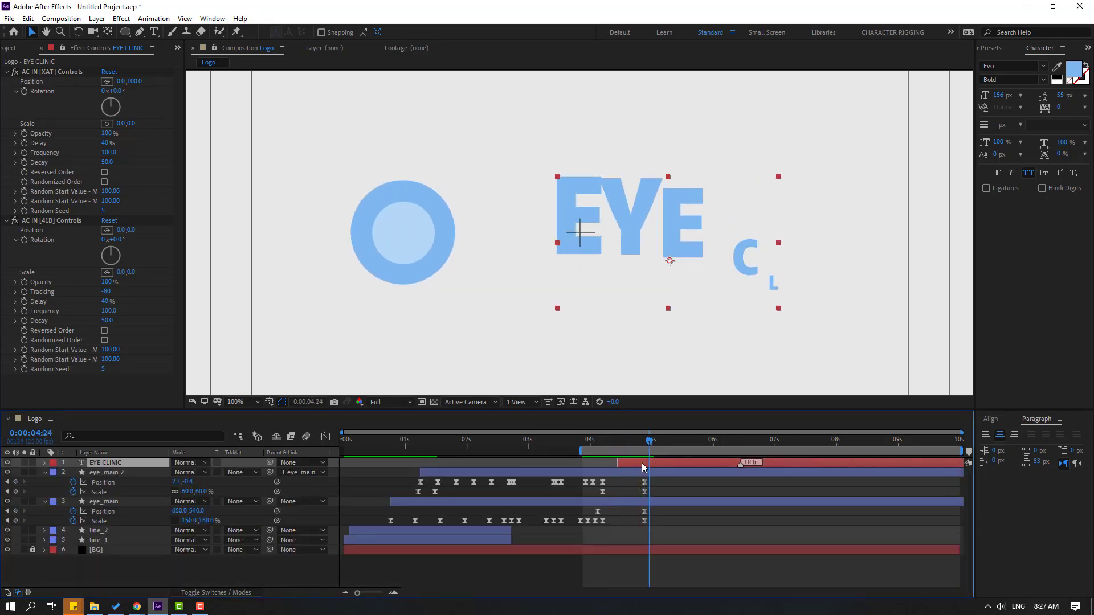
click(596, 445)
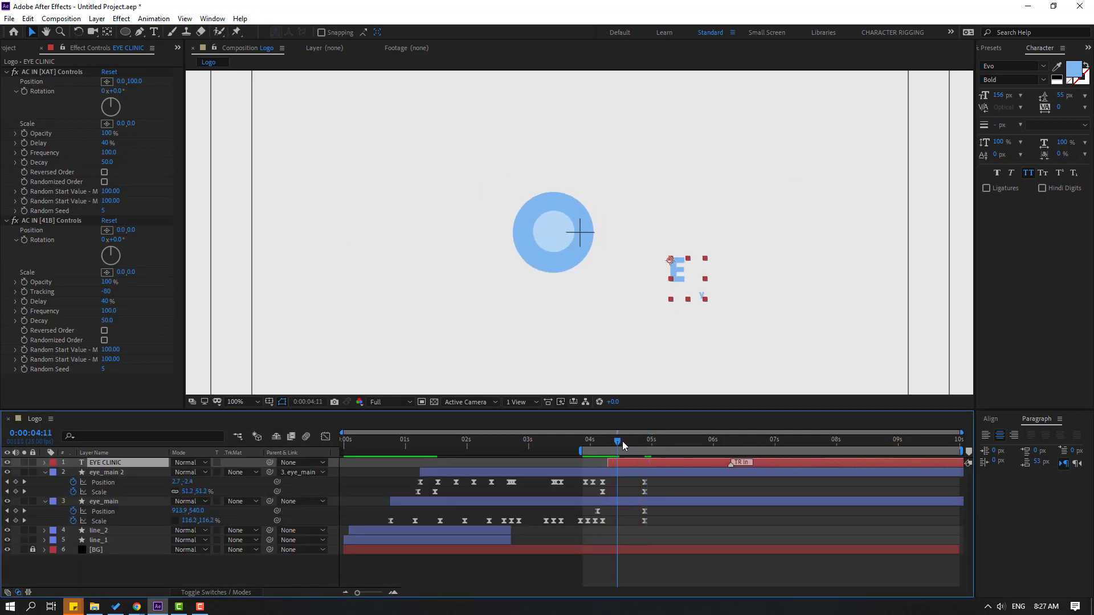
mouse_move(620, 463)
mouse_down()
mouse_move(661, 444)
mouse_move(747, 445)
mouse_up()
click(597, 445)
Set the work area from the start of the composition to 0:00:06:18 and preview the full logo animation
key(n)
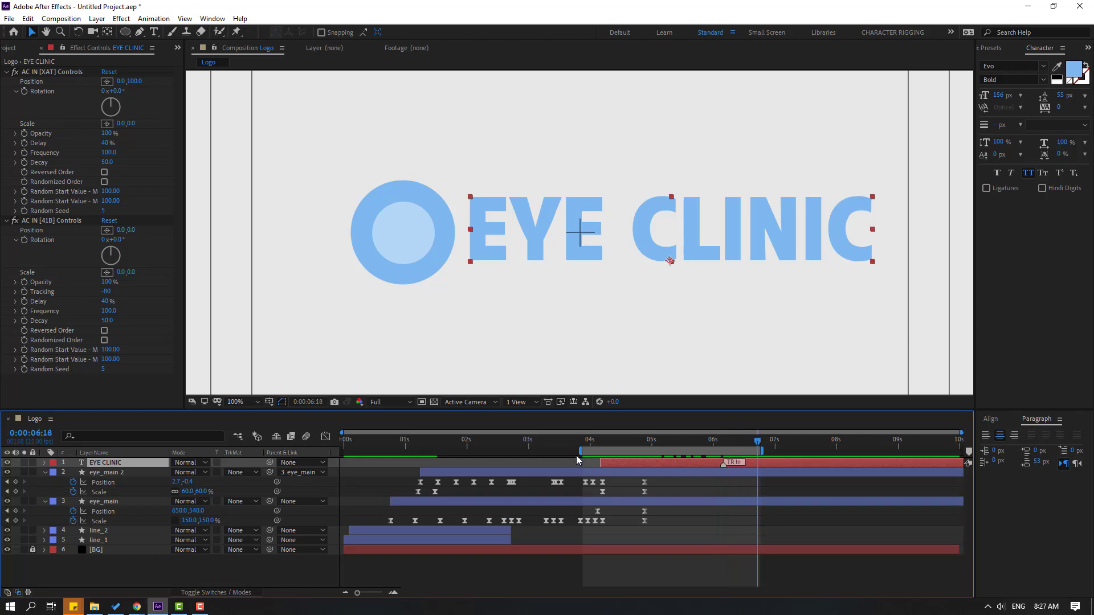
drag(579, 451, 343, 451)
click(239, 402)
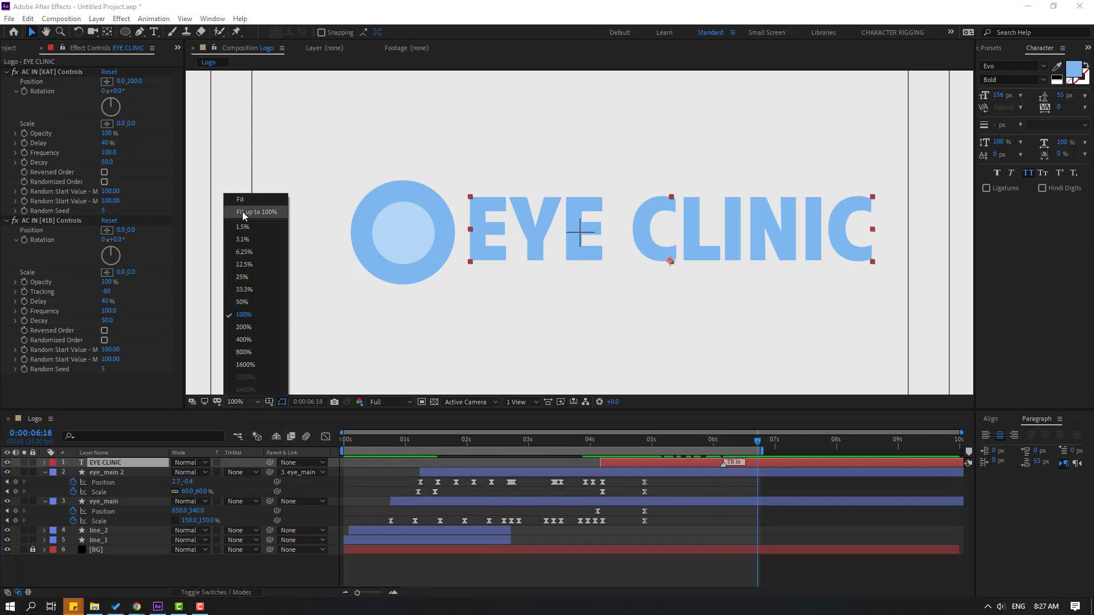
click(250, 215)
key(space)
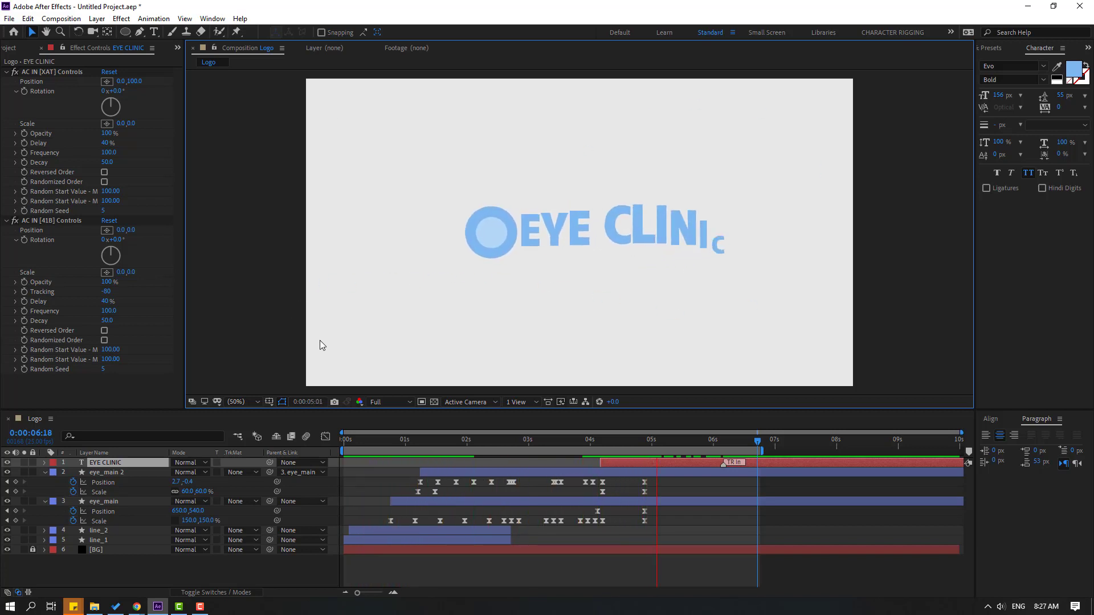
Replay the eye's final blink, its slide and the EYE CLINIC entrance to check their timing
click(592, 443)
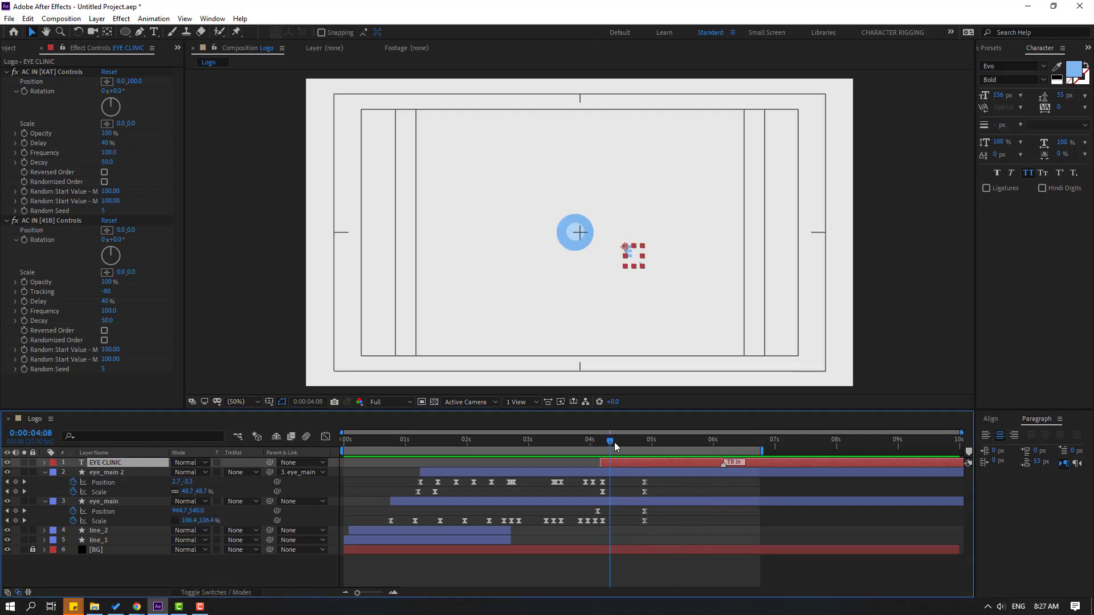
key(space)
mouse_move(603, 454)
mouse_down()
mouse_move(475, 468)
mouse_move(617, 454)
mouse_up()
click(553, 445)
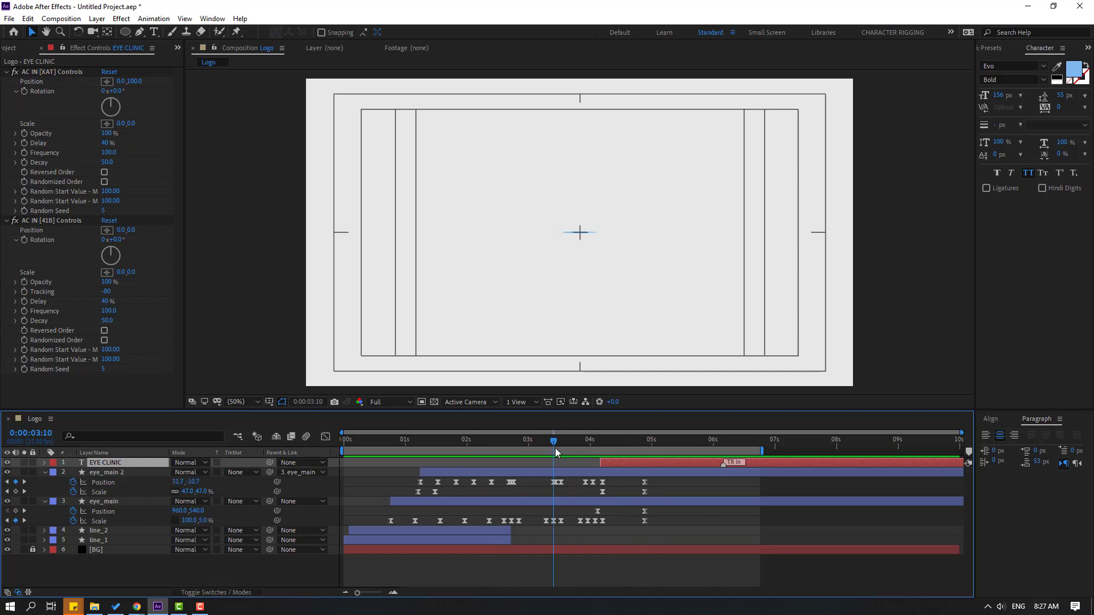
key(space)
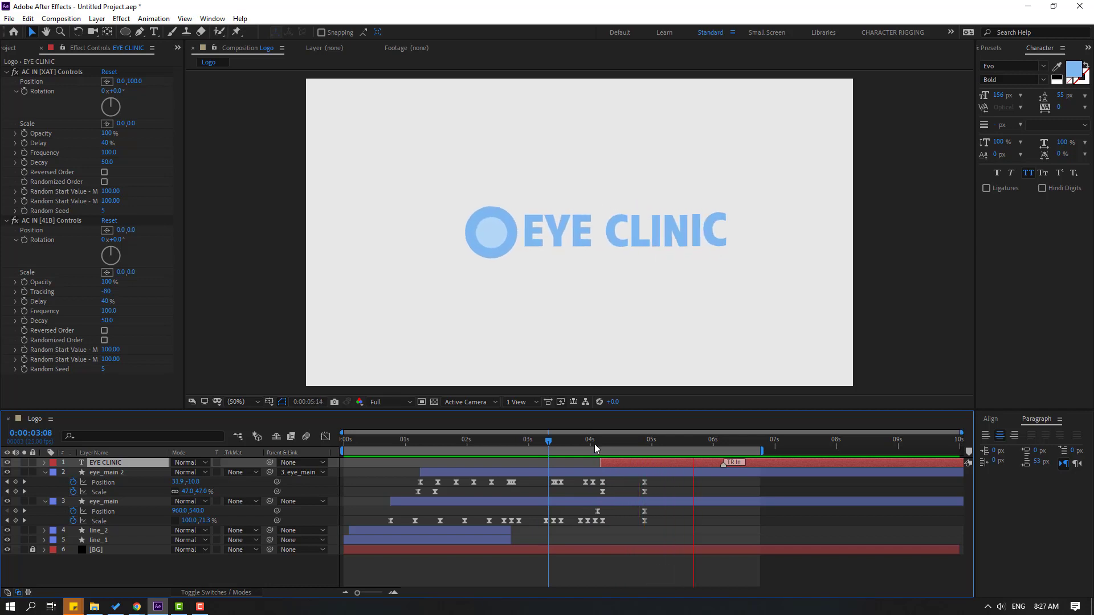
Add the Particle Fireworks precomp from Animation Composer's Starter Precomps Shape Elements to the composition at 0:00:01:16
click(444, 440)
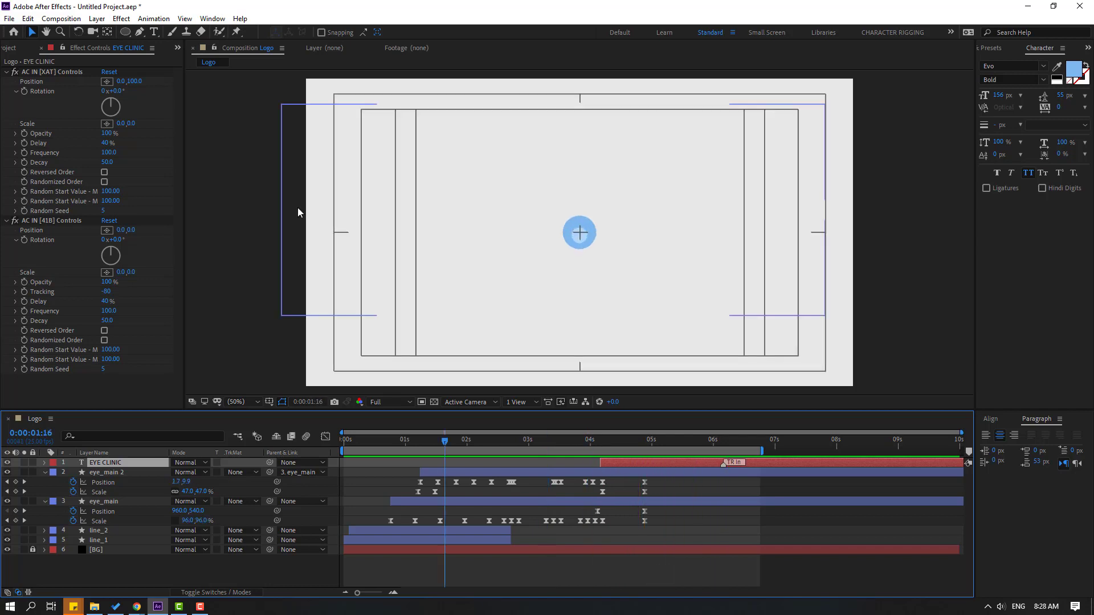
click(211, 18)
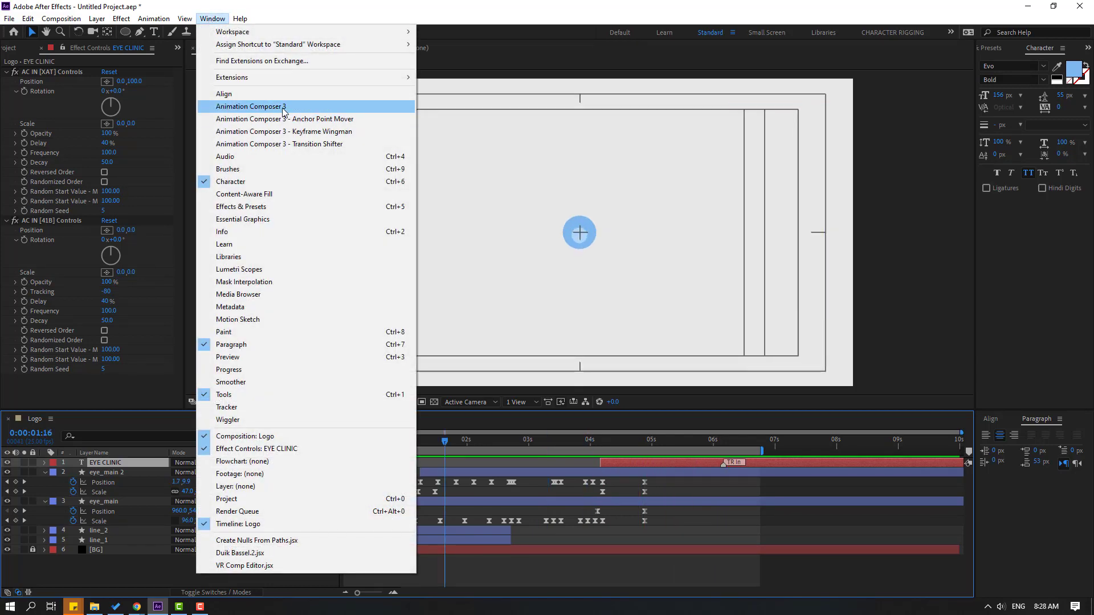
click(251, 106)
click(669, 329)
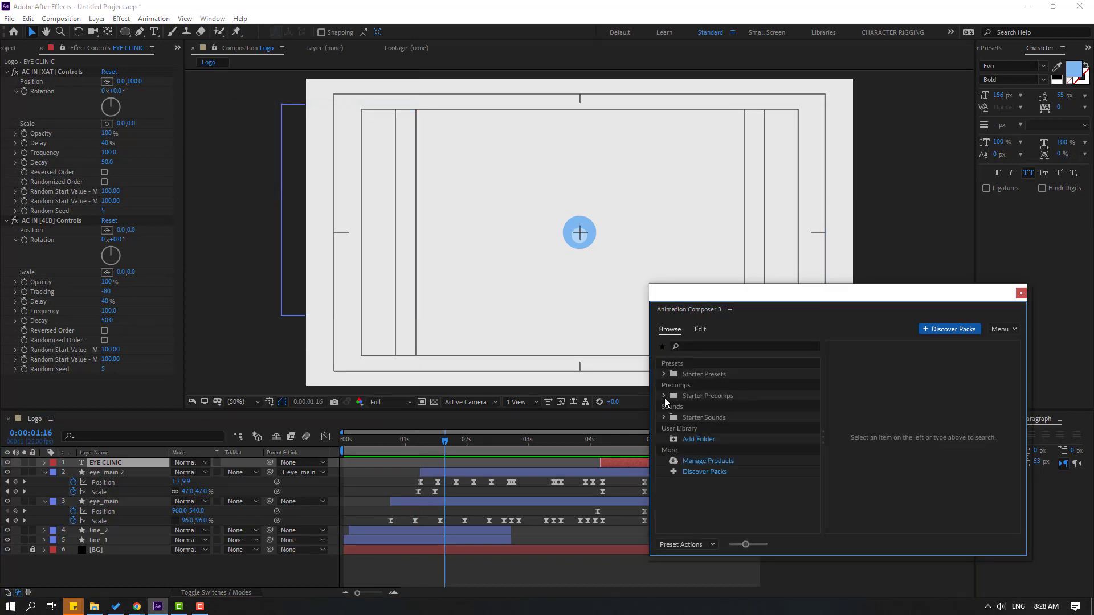
click(664, 396)
click(691, 417)
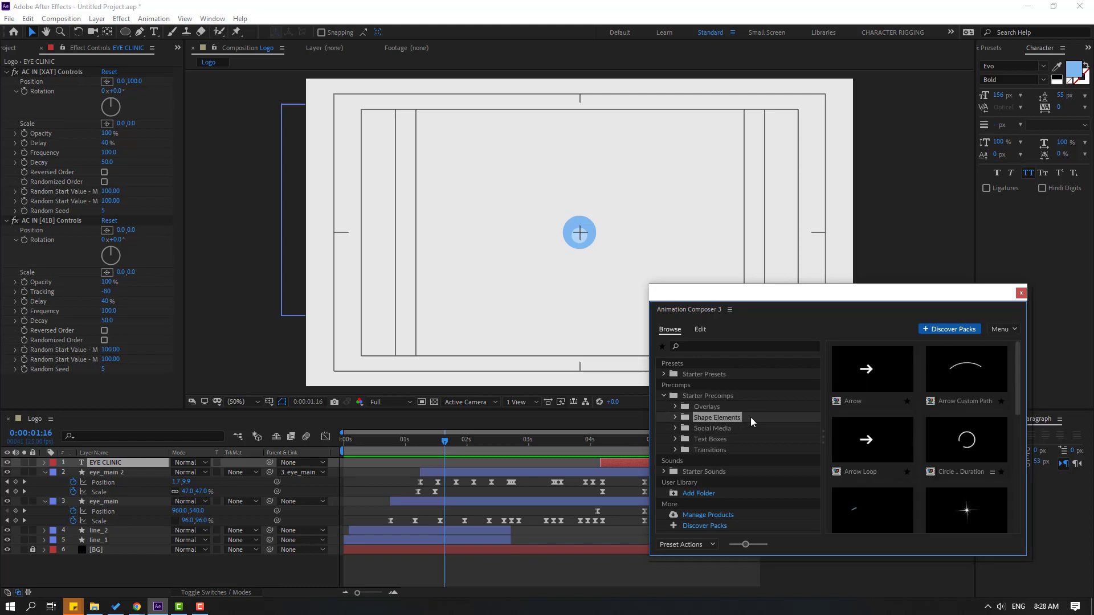
drag(1020, 382, 1009, 463)
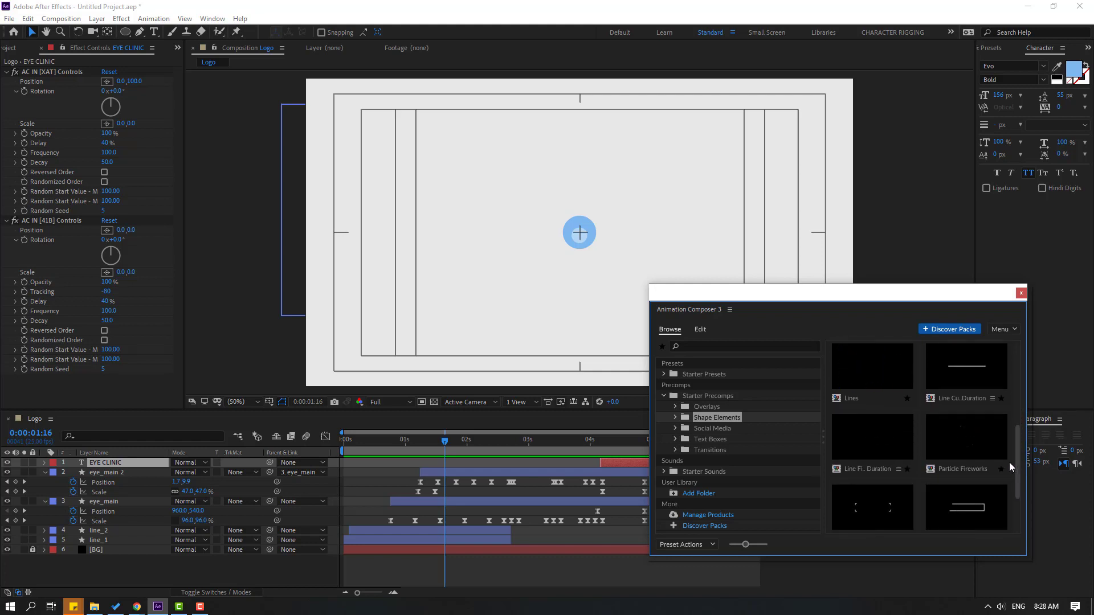
double_click(973, 437)
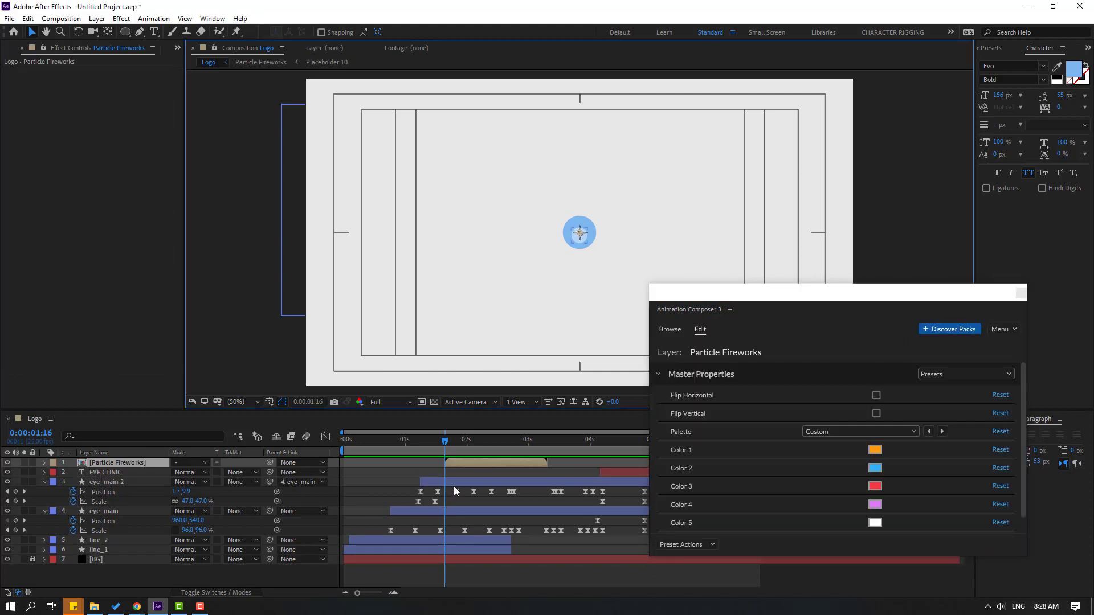
Go to about 0:00:02:06, where the particles are spread out, and apply the Fill effect to the Particle Fireworks layer
drag(766, 314, 839, 527)
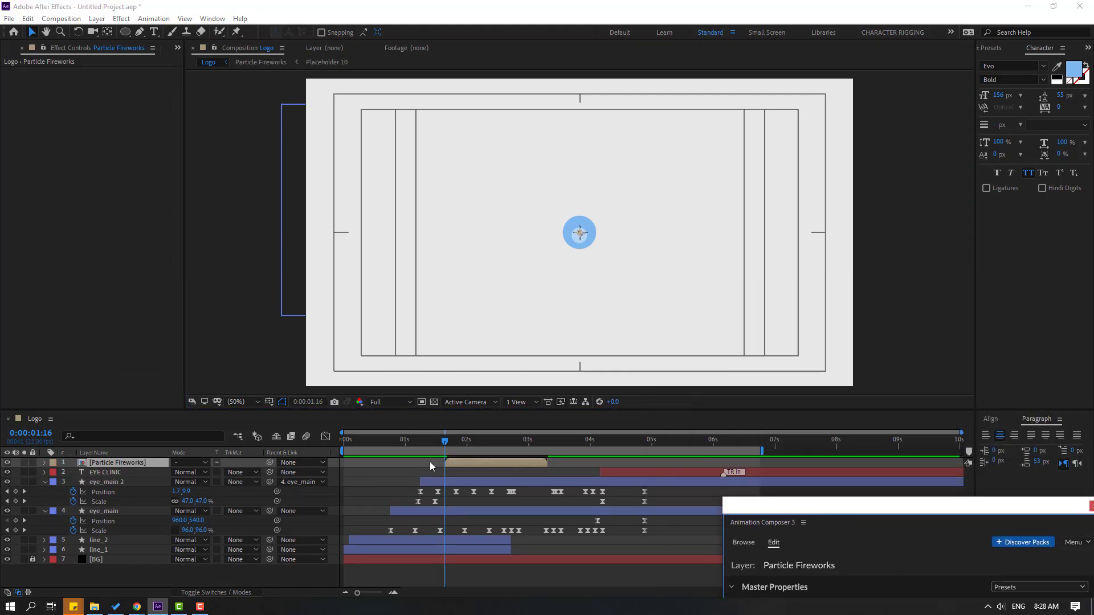
drag(450, 444, 481, 442)
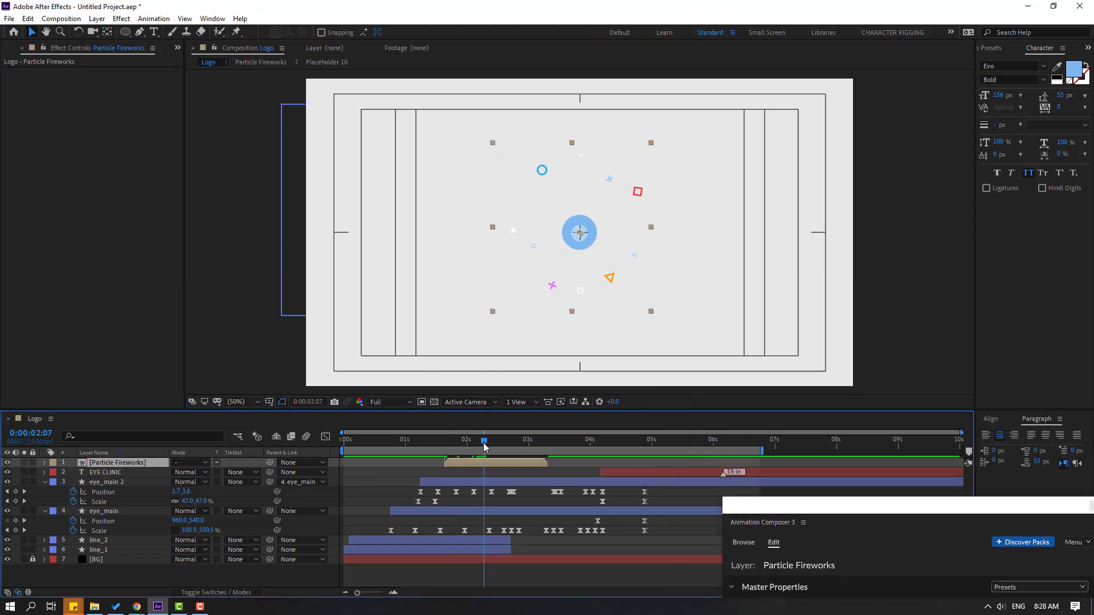
click(987, 49)
drag(1020, 135, 484, 464)
drag(787, 505, 711, 152)
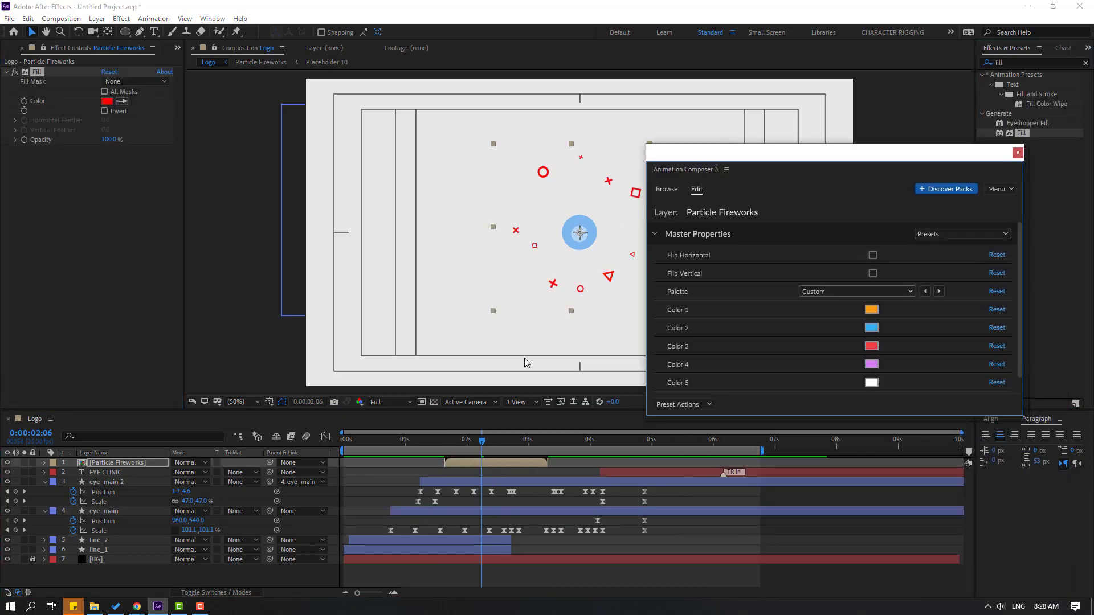
Set the Fill color of Particle Fireworks by sampling the blue of the eye's outer circle
drag(917, 154, 953, 459)
click(121, 102)
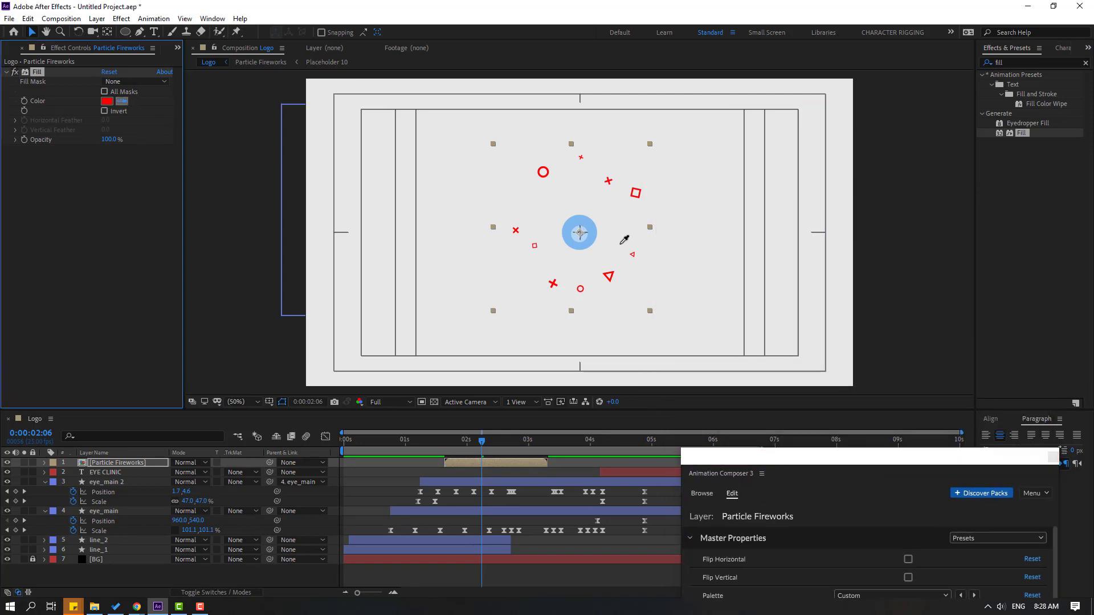
click(589, 231)
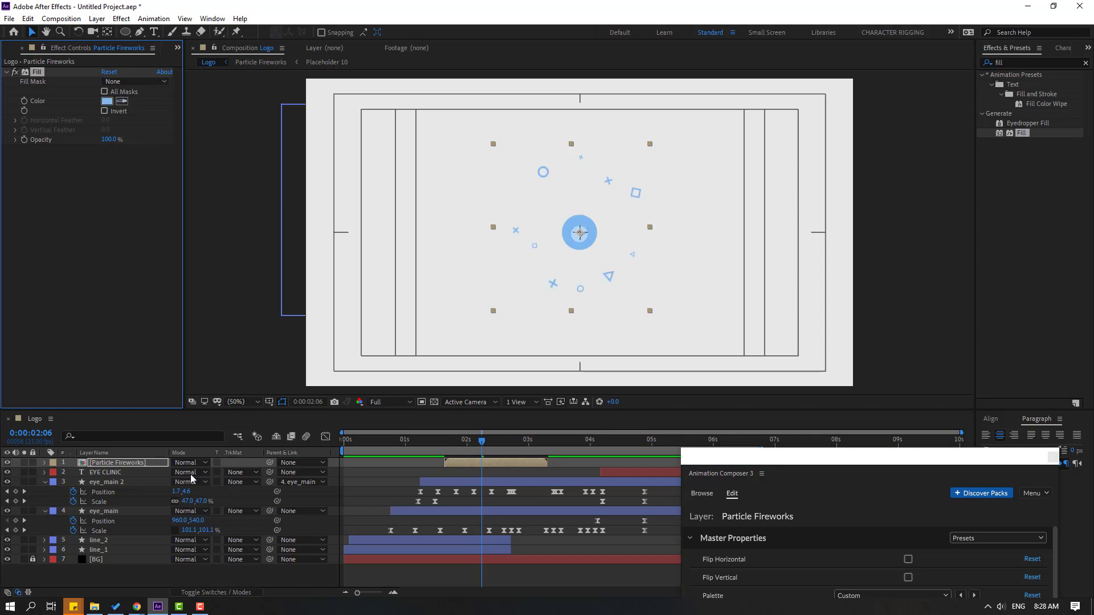
Move the Particle Fireworks layer earlier so it starts together with eye_main 2, and preview the burst's timing
drag(509, 442, 444, 462)
key(space)
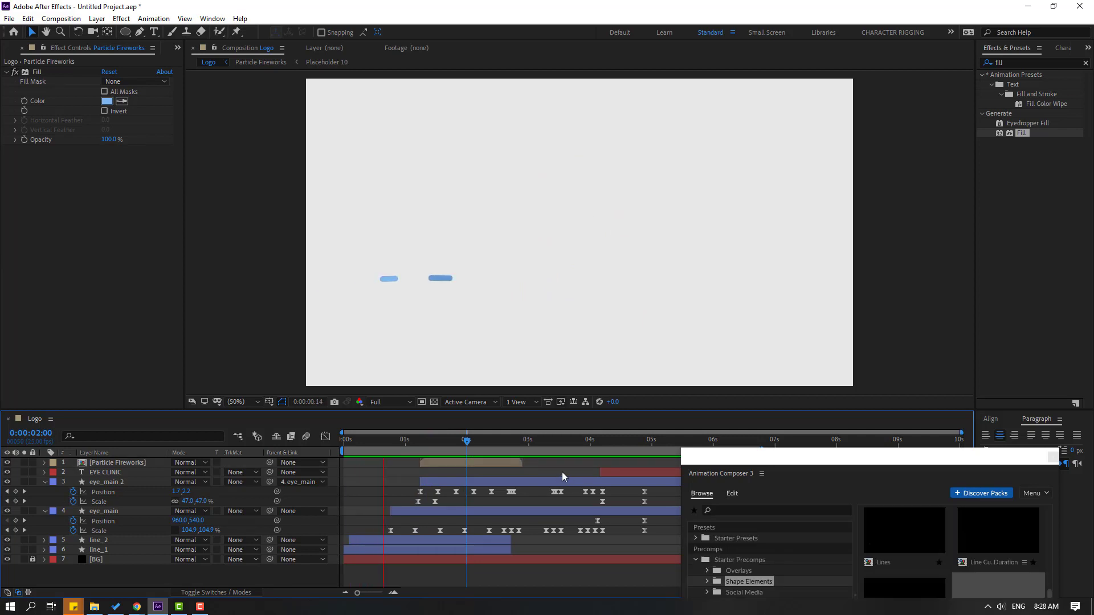
click(558, 443)
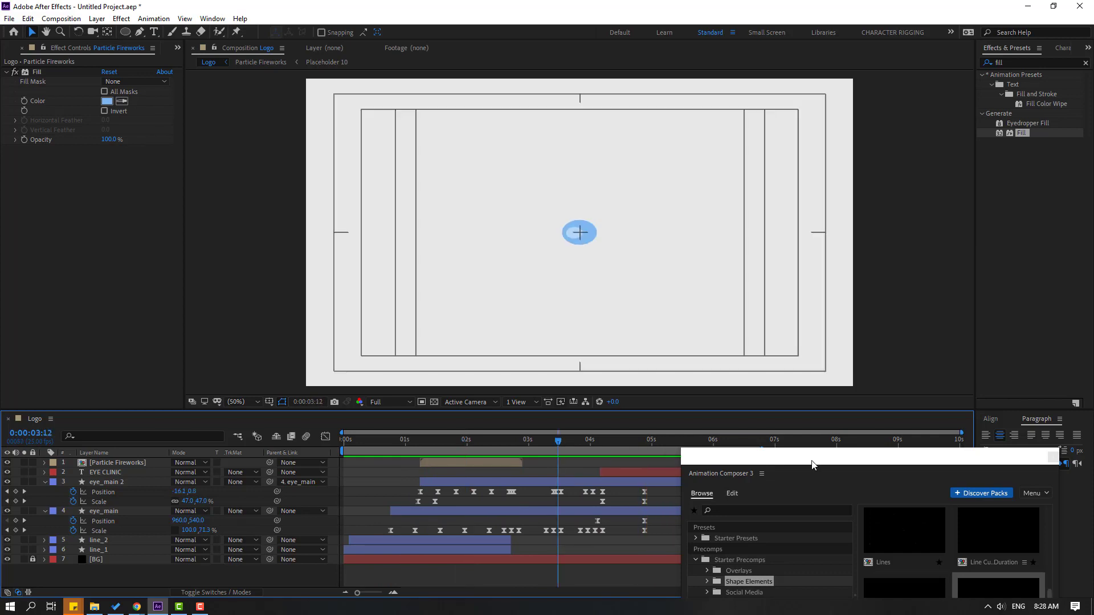
Close Animation Composer, collapse the properties of eye_main 2 and eye_main, and preview the logo animation from the start
drag(810, 457, 730, 258)
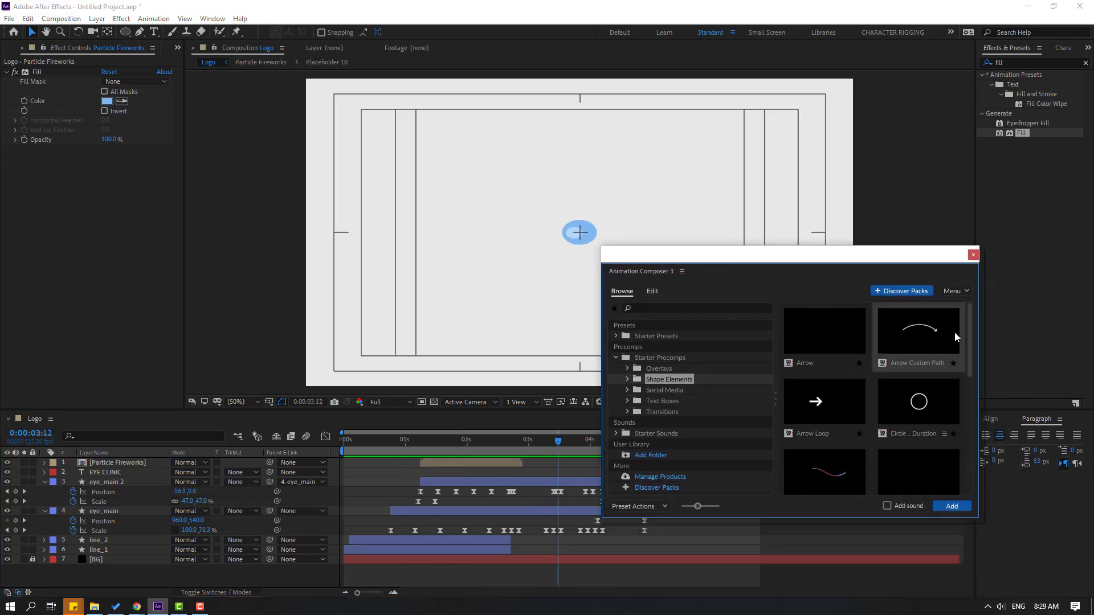
click(973, 255)
click(45, 481)
click(45, 491)
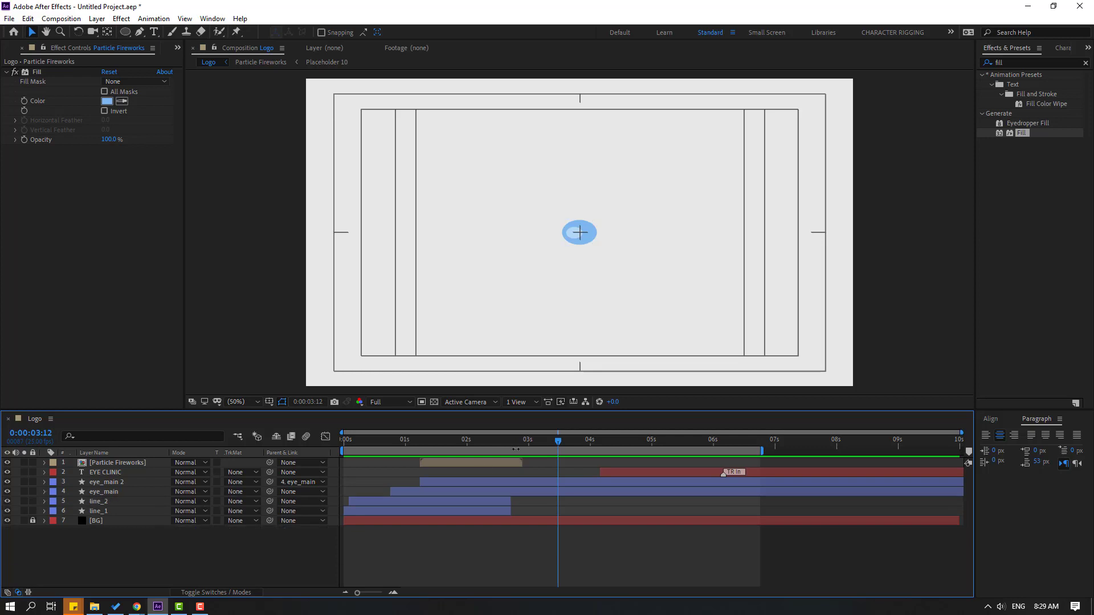
key(space)
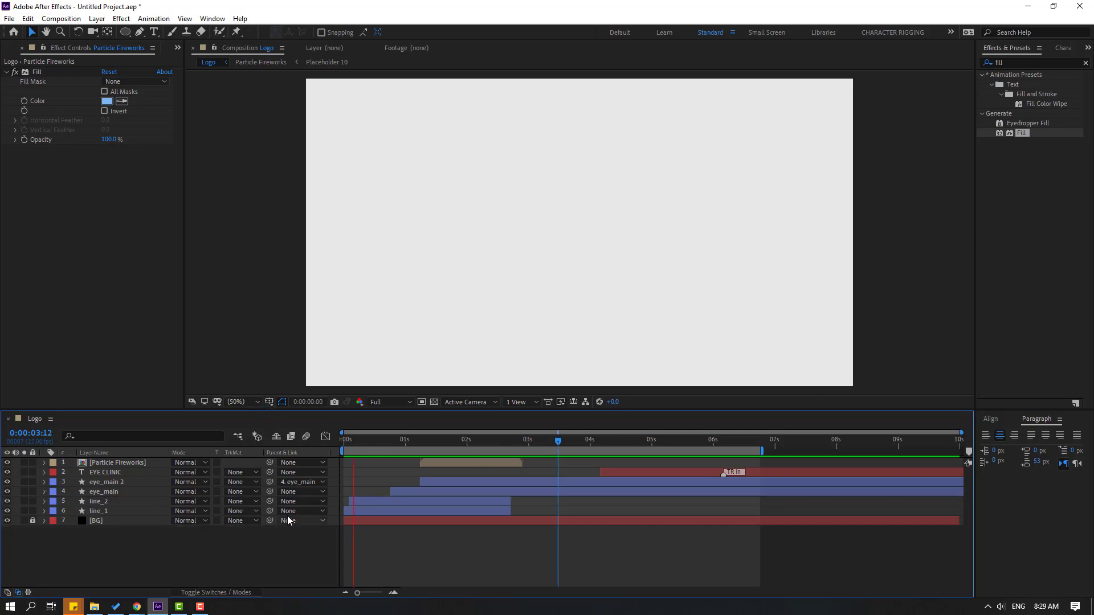